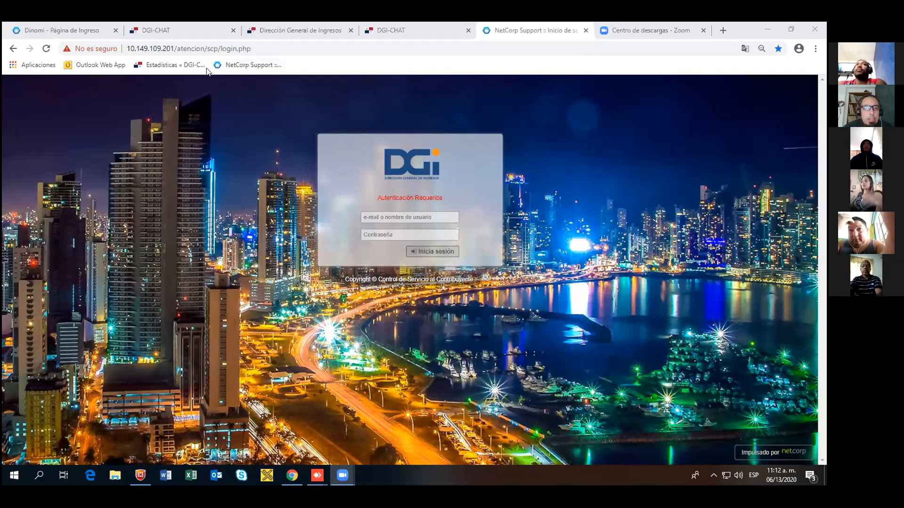
# Step: Look at the Dinomi login page, then return to the NetCorp Support login page
pyautogui.click(81, 31)
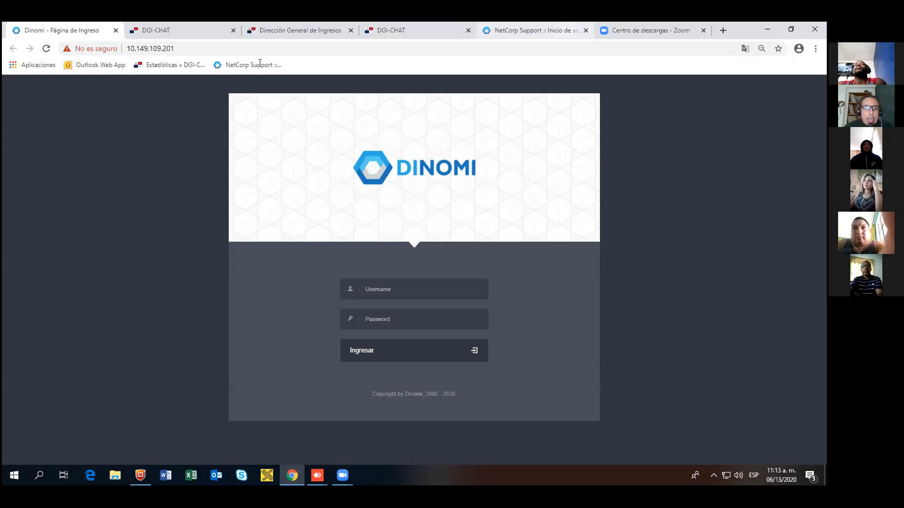
pyautogui.click(535, 30)
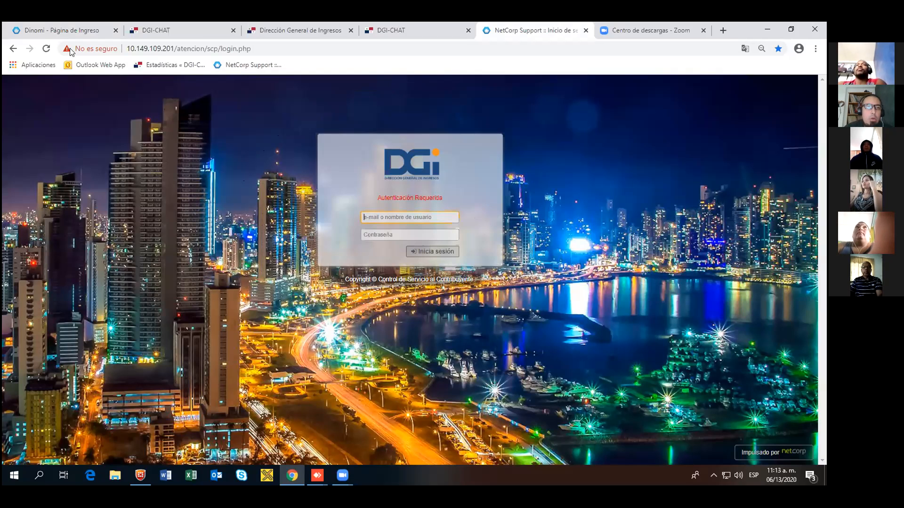
pyautogui.click(75, 32)
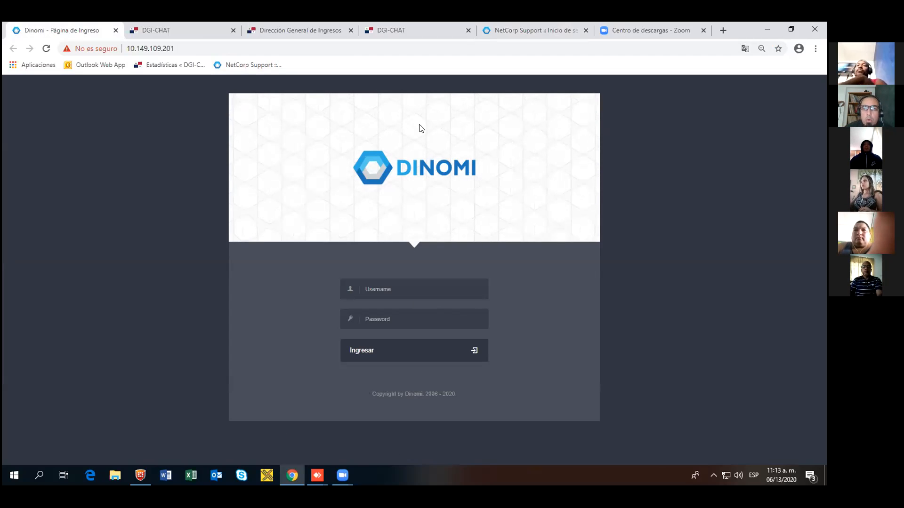
pyautogui.click(536, 39)
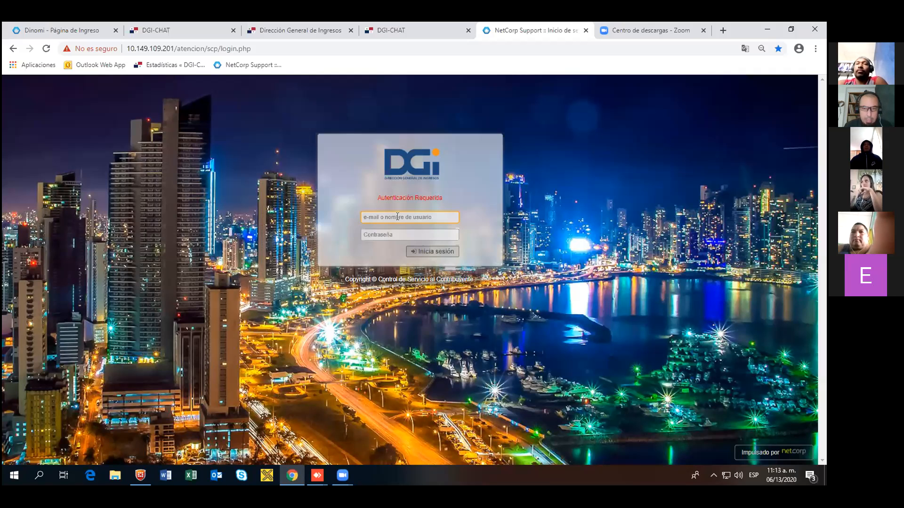
# Step: Sign in to NetCorp Support with the saved username and the account password, then start a new ticket
pyautogui.write('vespino')
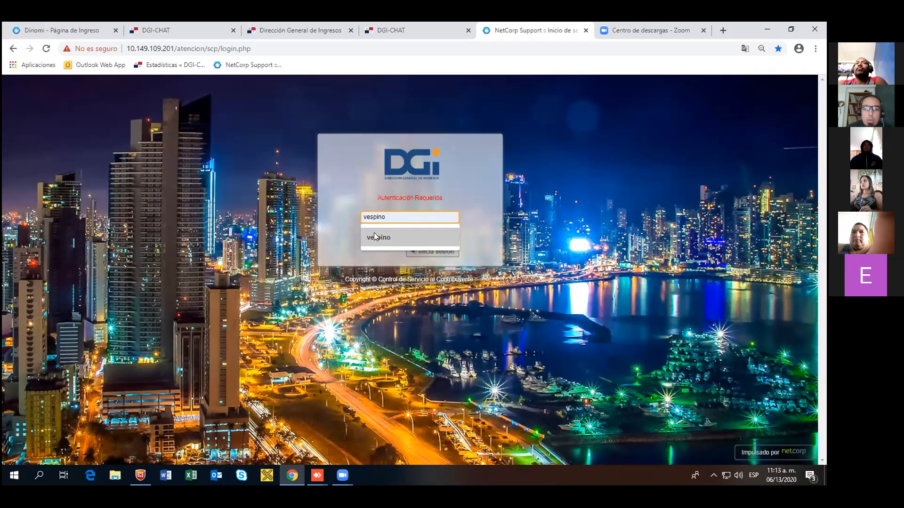
pyautogui.click(373, 236)
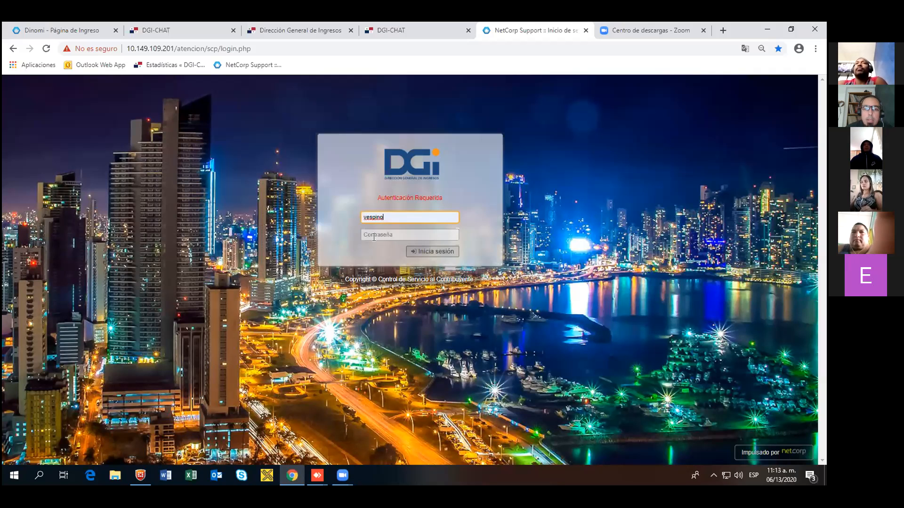
pyautogui.click(373, 234)
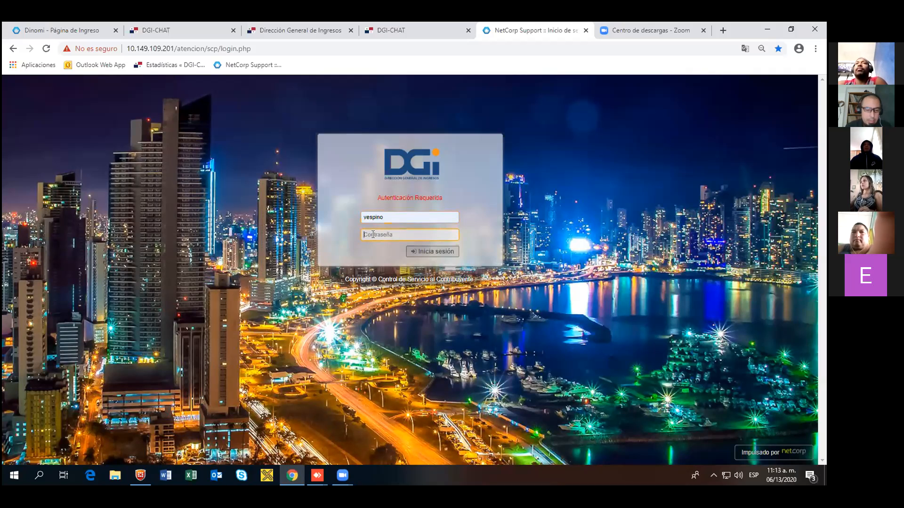
pyautogui.write('•••')
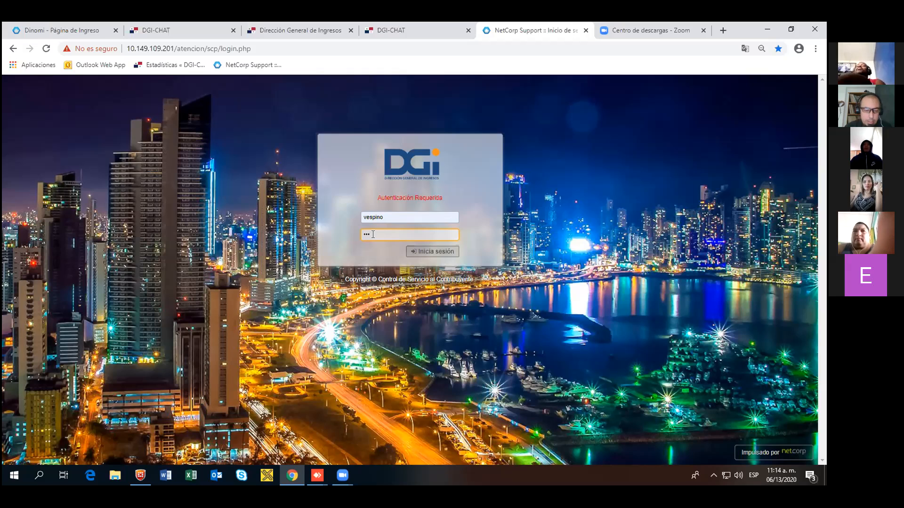
pyautogui.write('•••••')
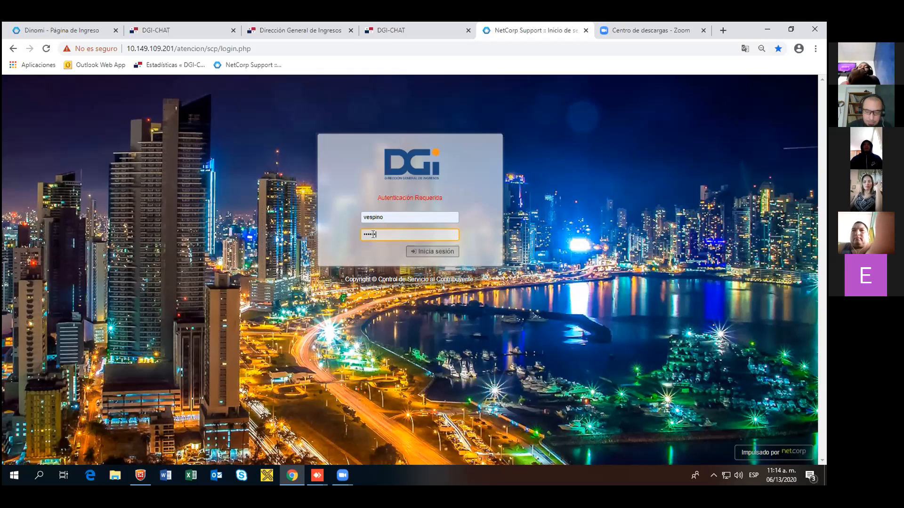
pyautogui.press('Return')
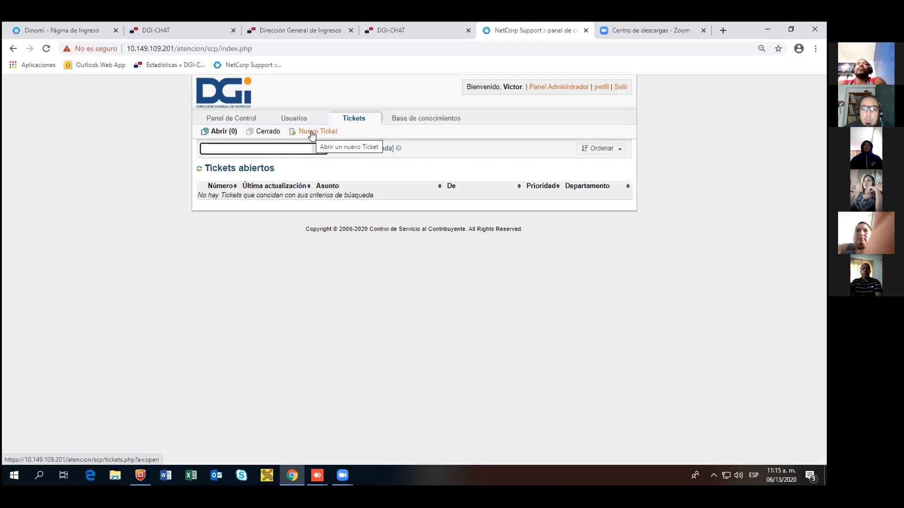
pyautogui.click(313, 134)
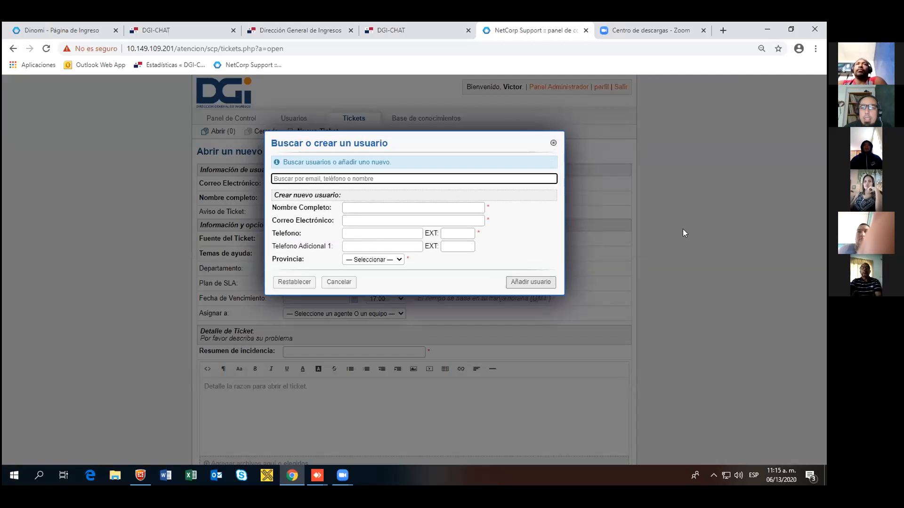
# Step: Dismiss the user search dialog and reload the new ticket form
pyautogui.click(553, 142)
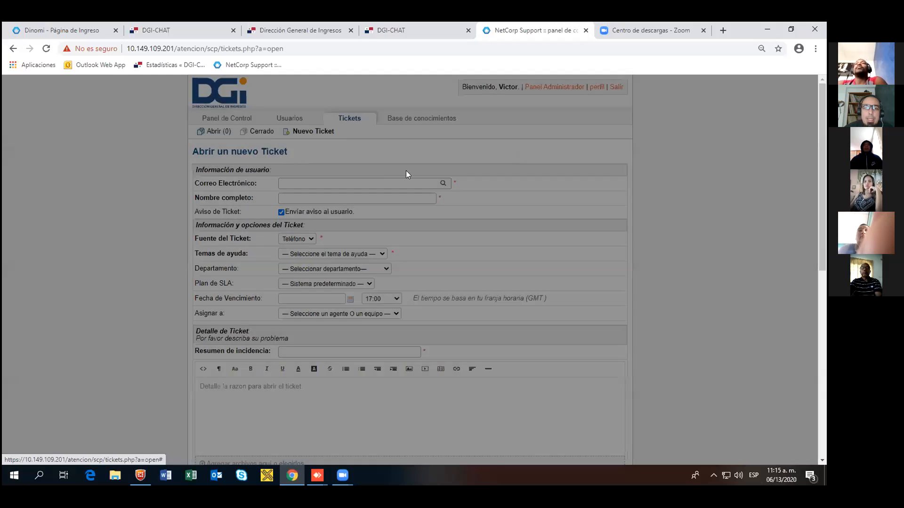
pyautogui.click(306, 132)
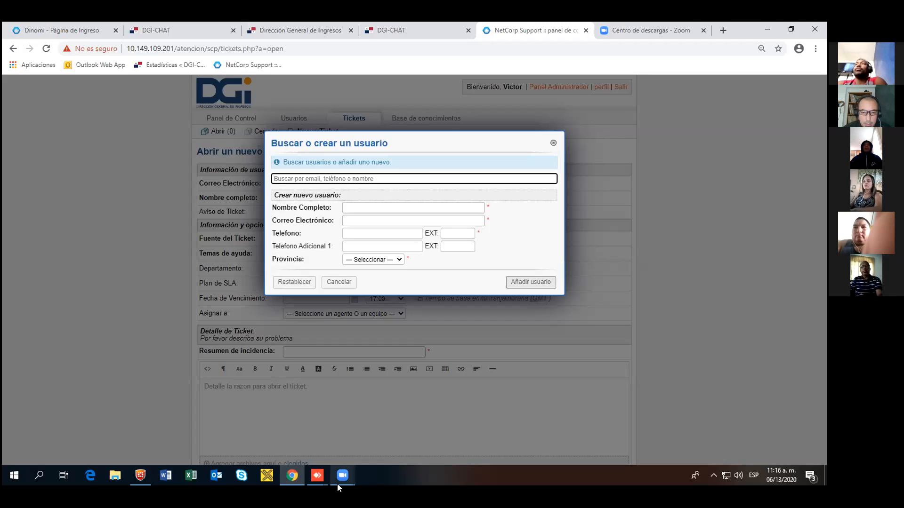
pyautogui.moveTo(338, 486)
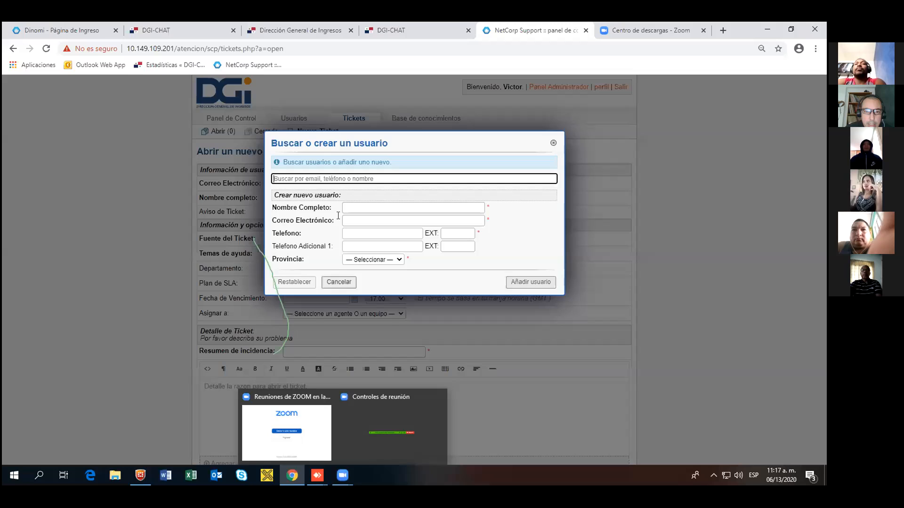
pyautogui.click(348, 208)
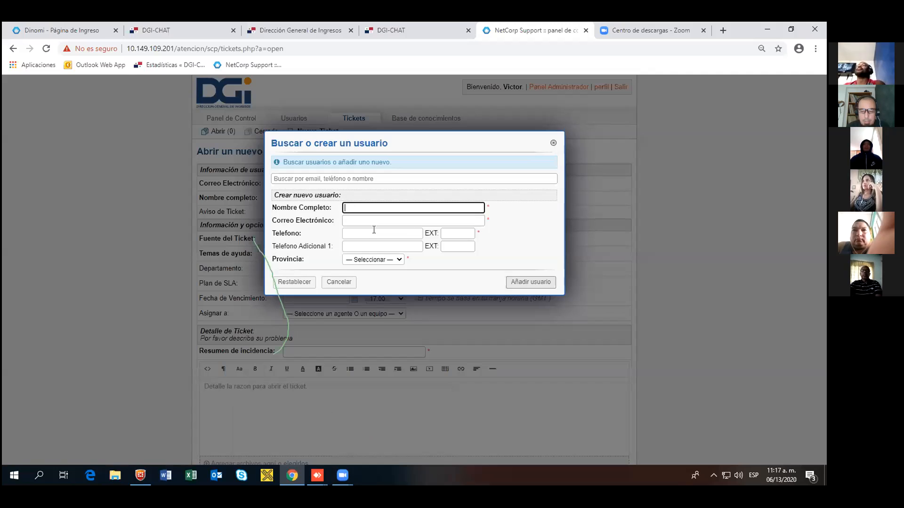
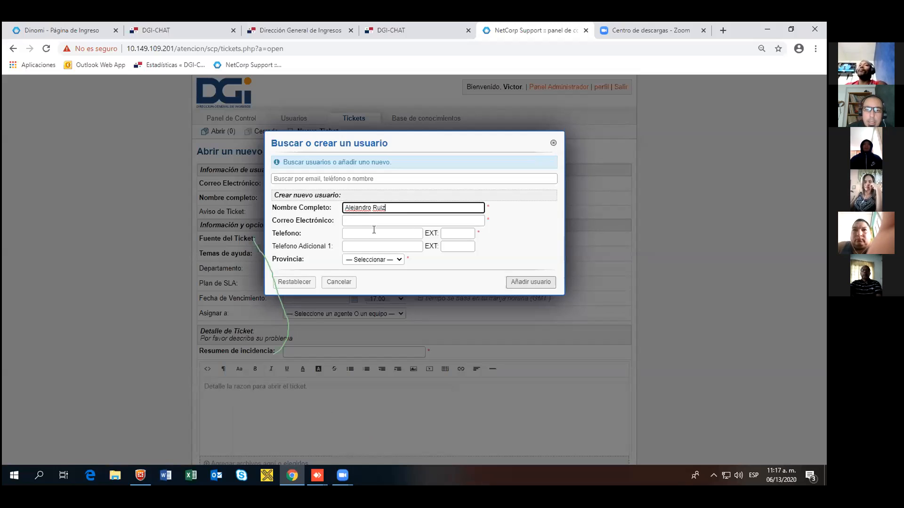
# Step: Enter the new user's full name in the Nombre Completo field
pyautogui.click(375, 218)
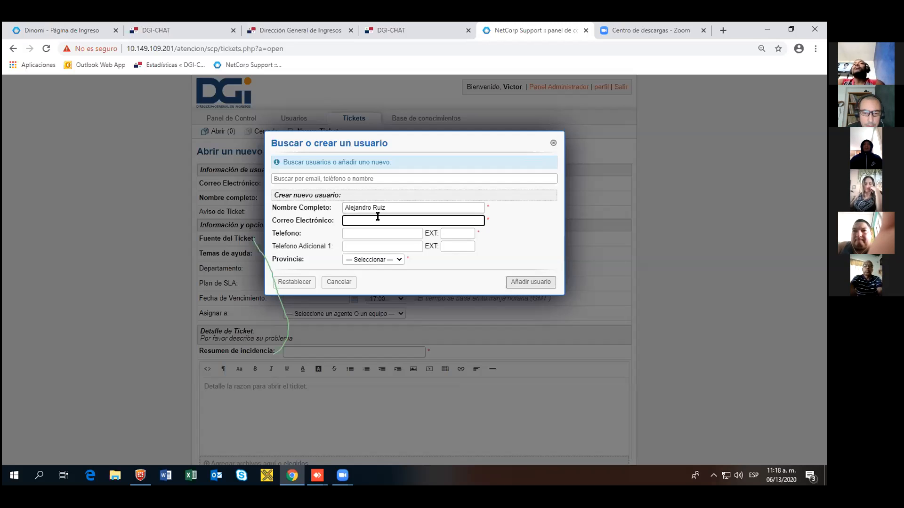
pyautogui.moveTo(289, 483)
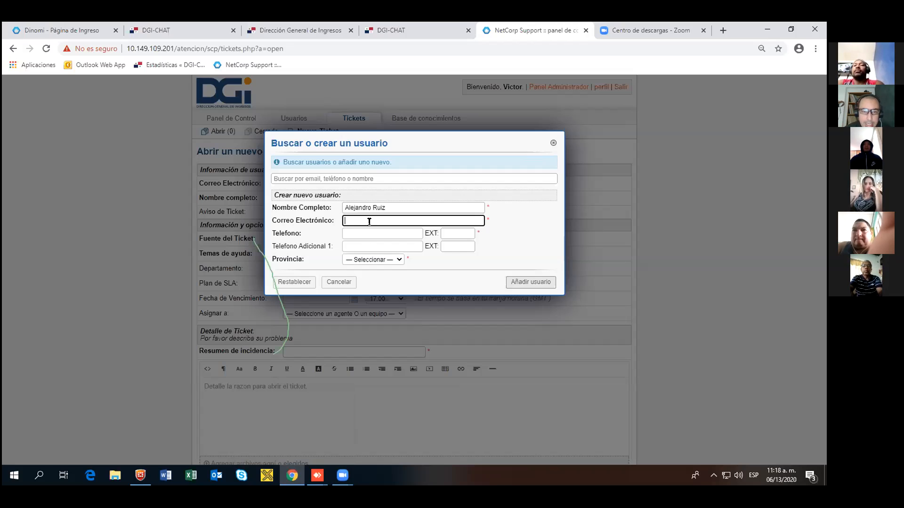
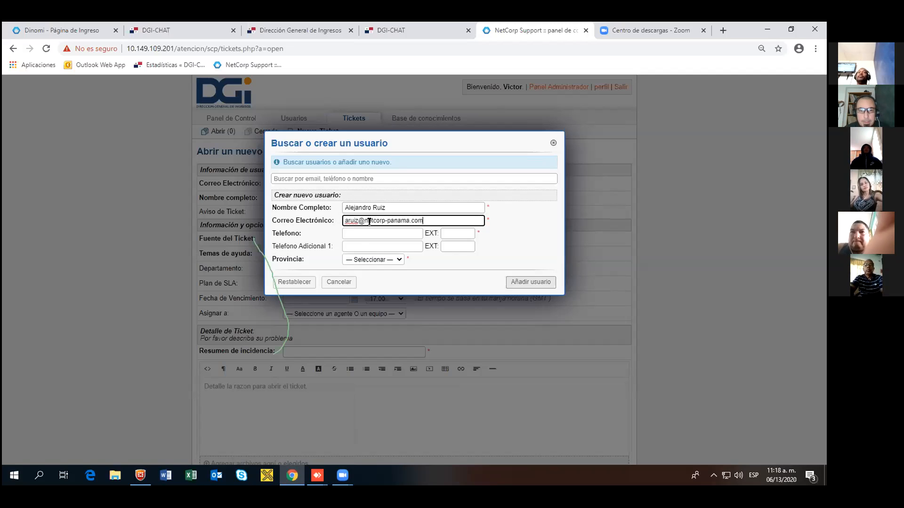
# Step: Enter the new user's e-mail address in the Correo Electrónico field
pyautogui.press('Tab')
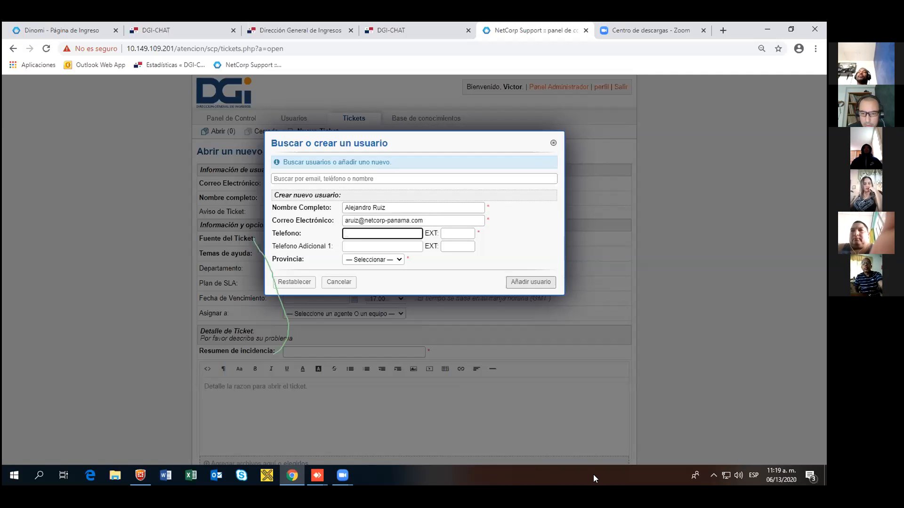
pyautogui.click(340, 376)
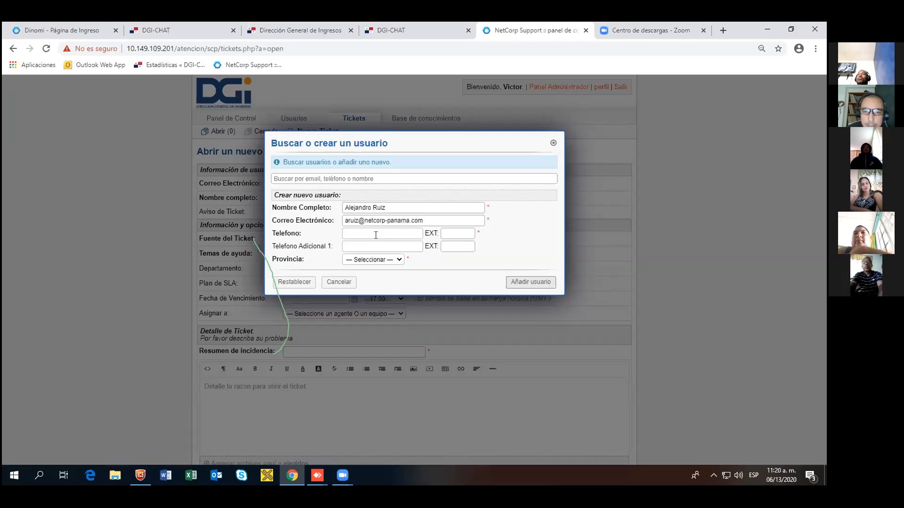
# Step: Launch X-Lite with its License Key settings moved aside, then return to the helpdesk form
pyautogui.click(265, 476)
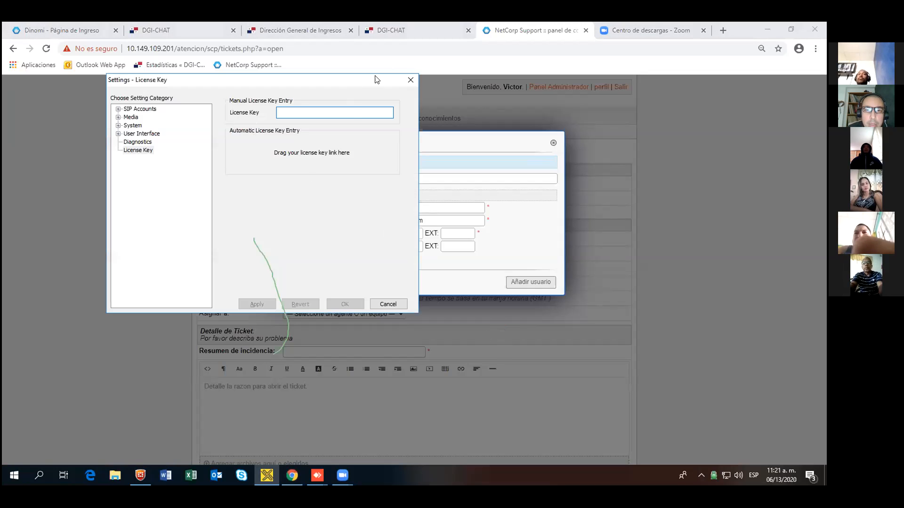
pyautogui.click(411, 80)
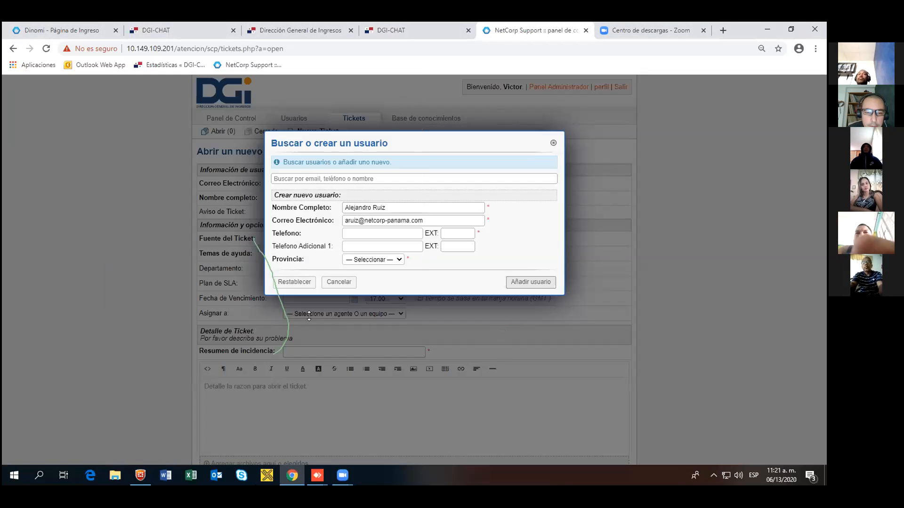
pyautogui.click(266, 476)
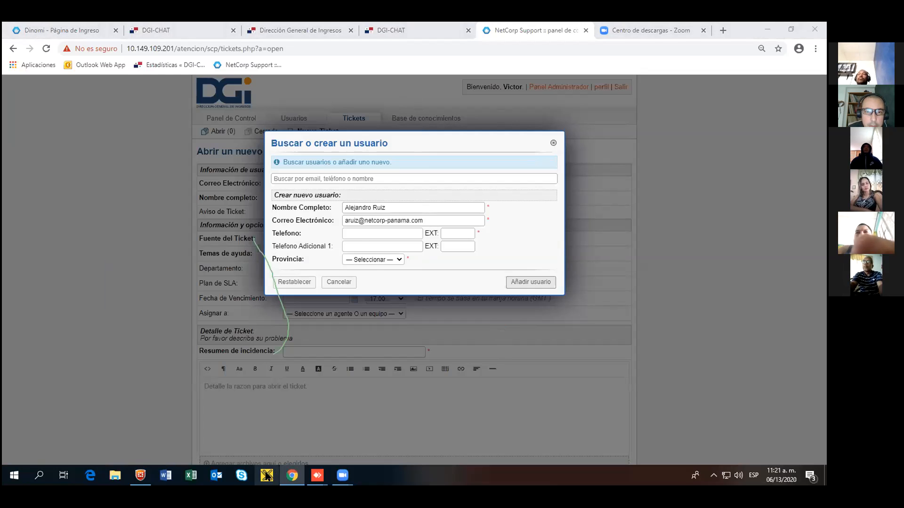
pyautogui.moveTo(177, 80); pyautogui.dragTo(568, 256)
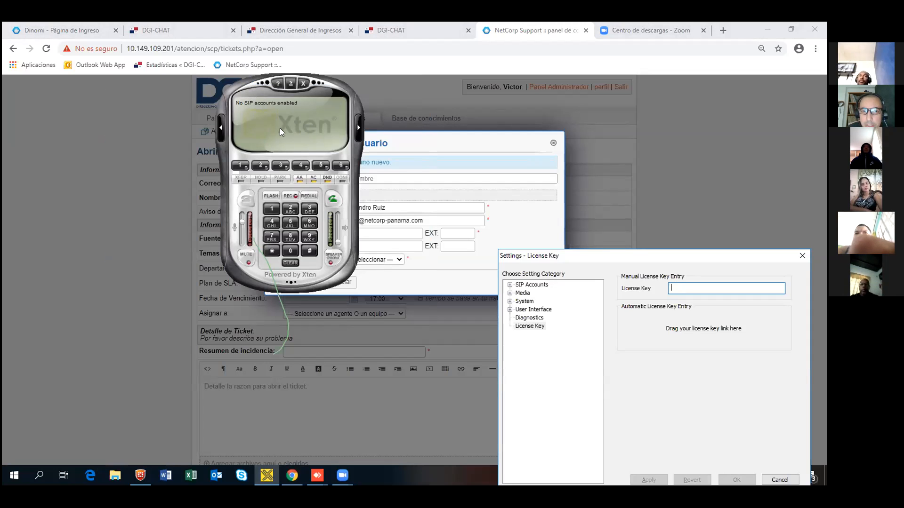
pyautogui.click(385, 233)
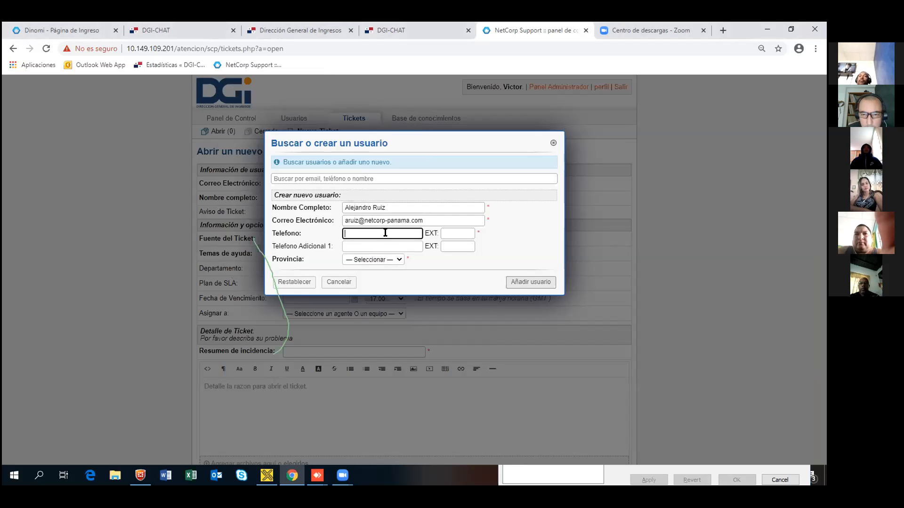
# Step: Enter the user's main phone number in Telefono and a second number in Telefono Adicional 1
pyautogui.write('60004912')
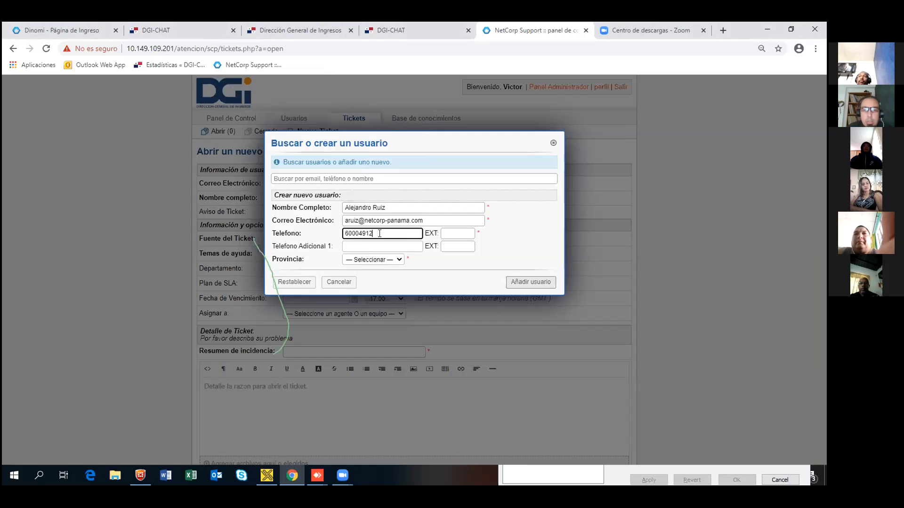
pyautogui.click(372, 245)
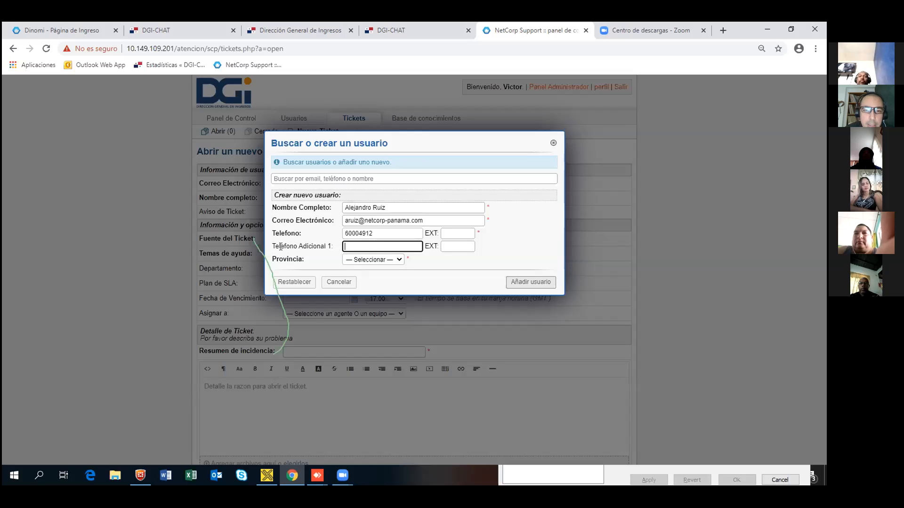
pyautogui.write('69986610')
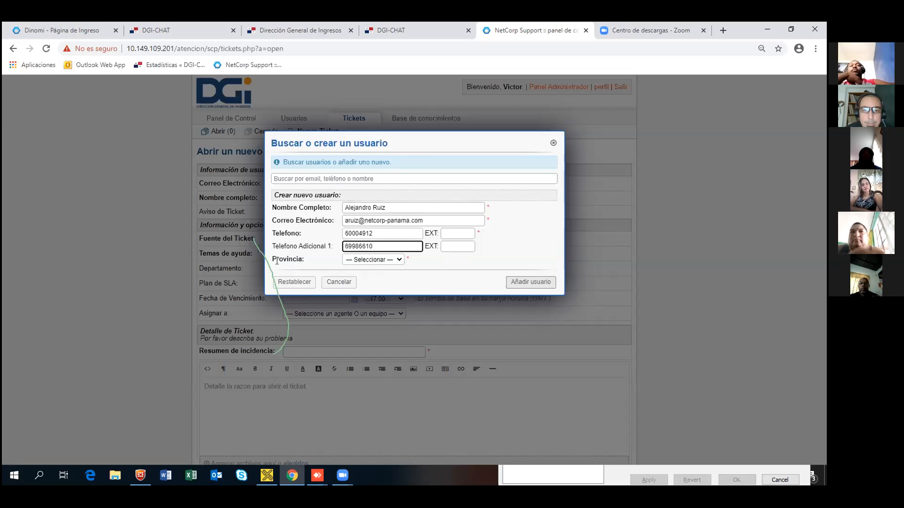
pyautogui.click(400, 260)
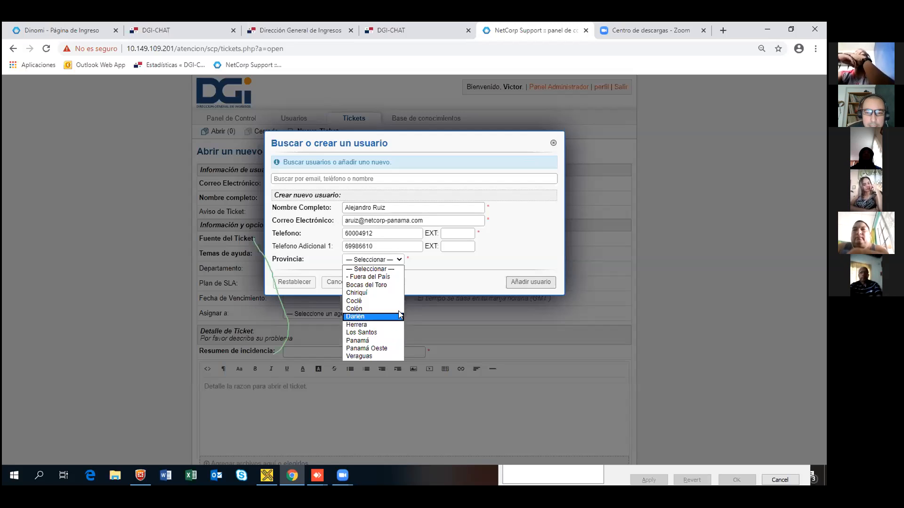
# Step: Set Provincia to Panamá and submit the user, which fails with 'Email asignado a otro usuario'
pyautogui.click(376, 340)
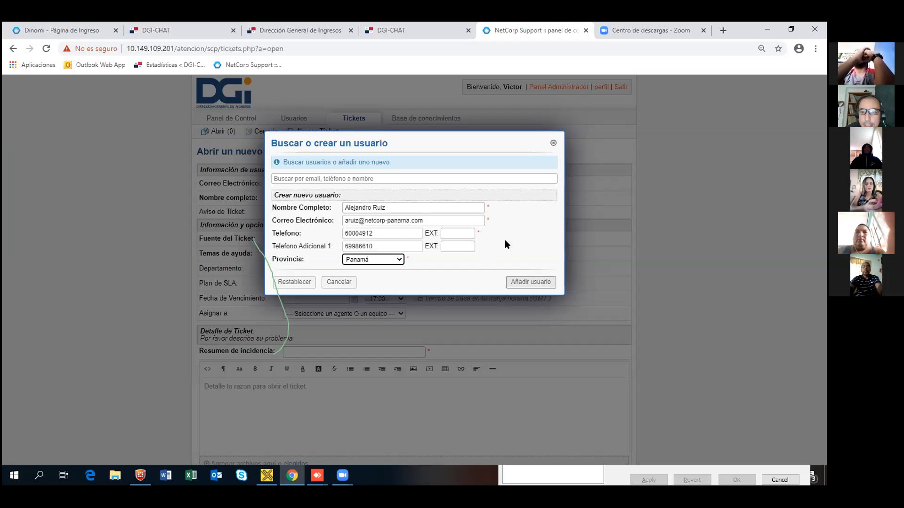
pyautogui.click(524, 282)
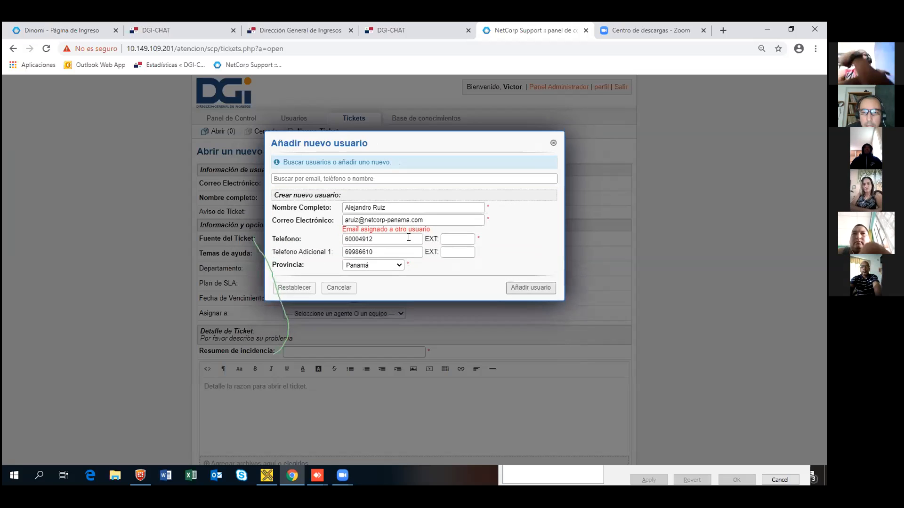
# Step: Insert an extra letter before the @ in the e-mail's name part and correct the stray duplicates
pyautogui.doubleClick(350, 220)
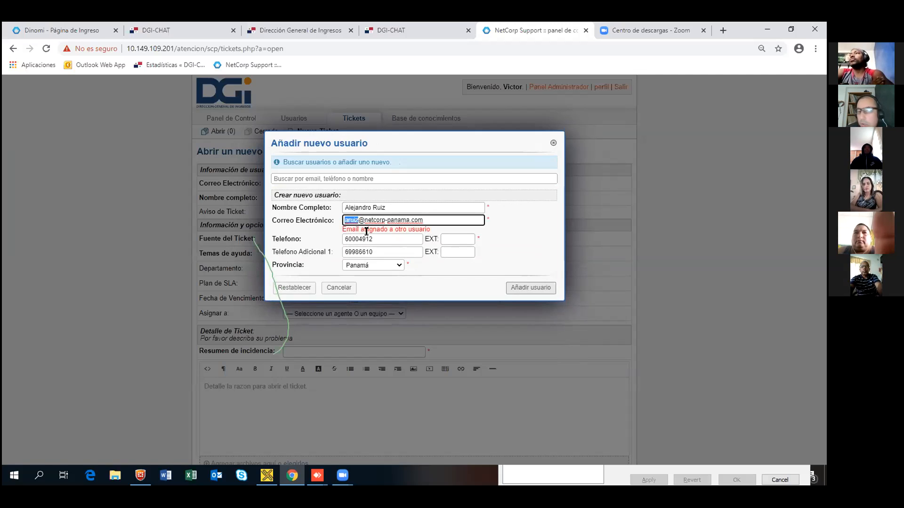
pyautogui.press('Right')
pyautogui.press('Left')
pyautogui.write('v')
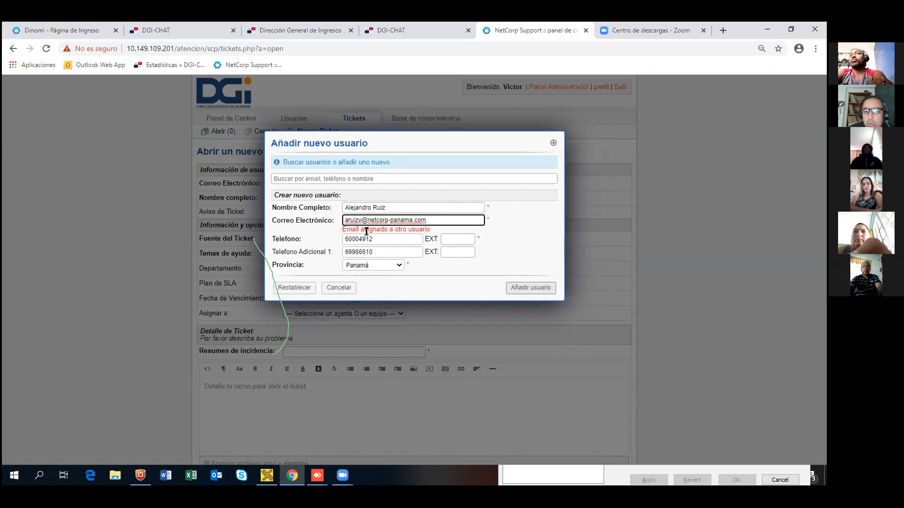
pyautogui.moveTo(426, 220); pyautogui.dragTo(312, 217)
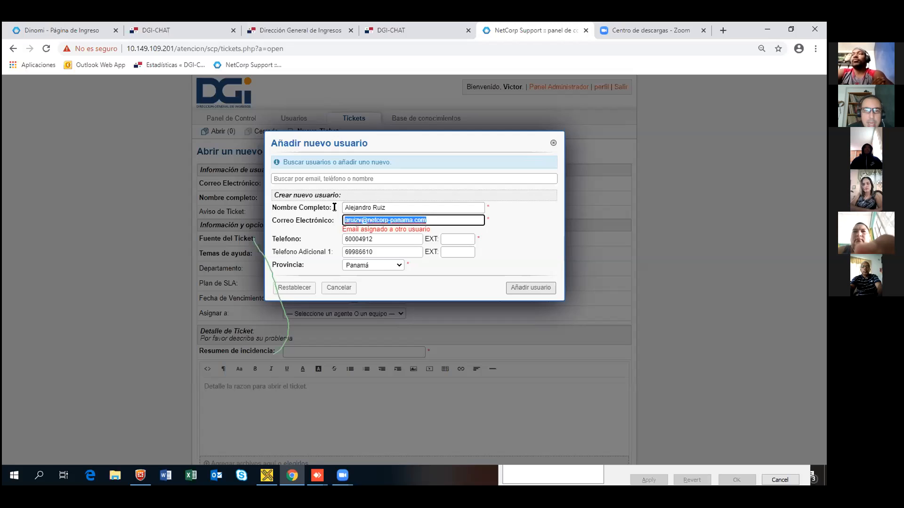
pyautogui.click(288, 179)
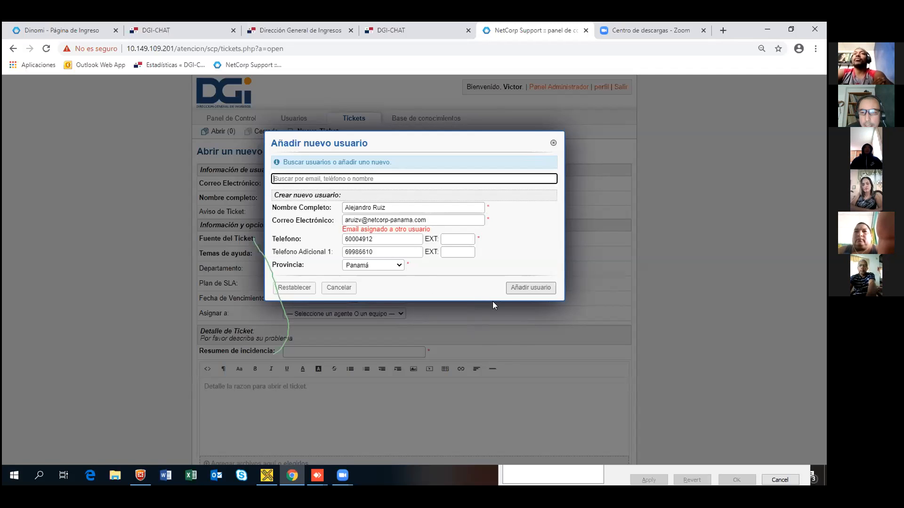
pyautogui.click(359, 219)
pyautogui.write('v')
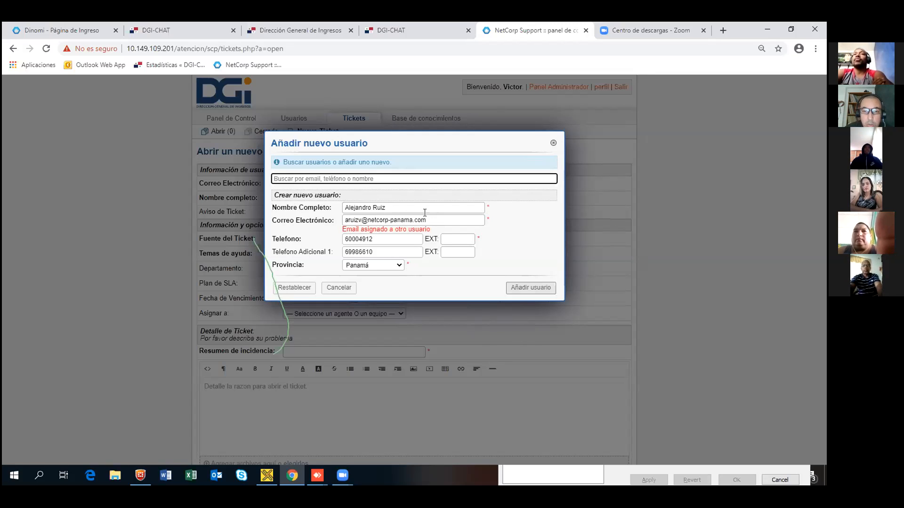
pyautogui.click(360, 219)
pyautogui.press('BackSpace')
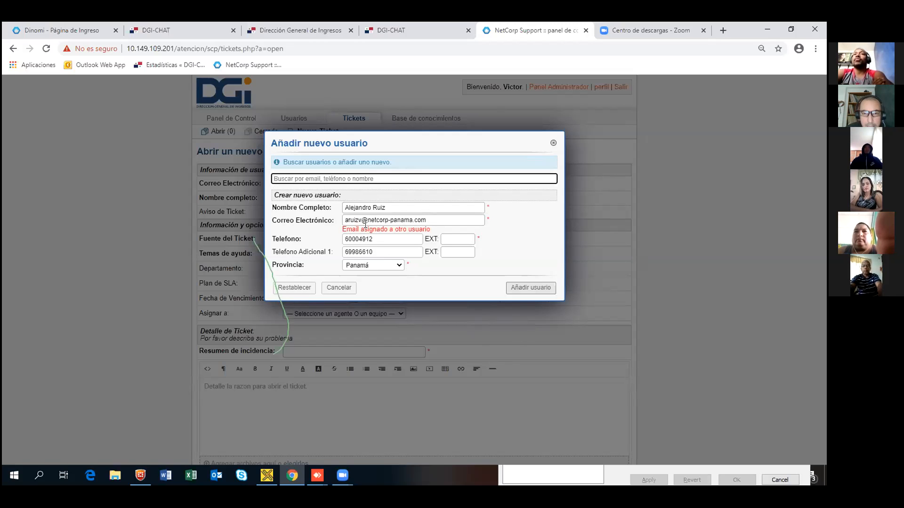
pyautogui.write('v')
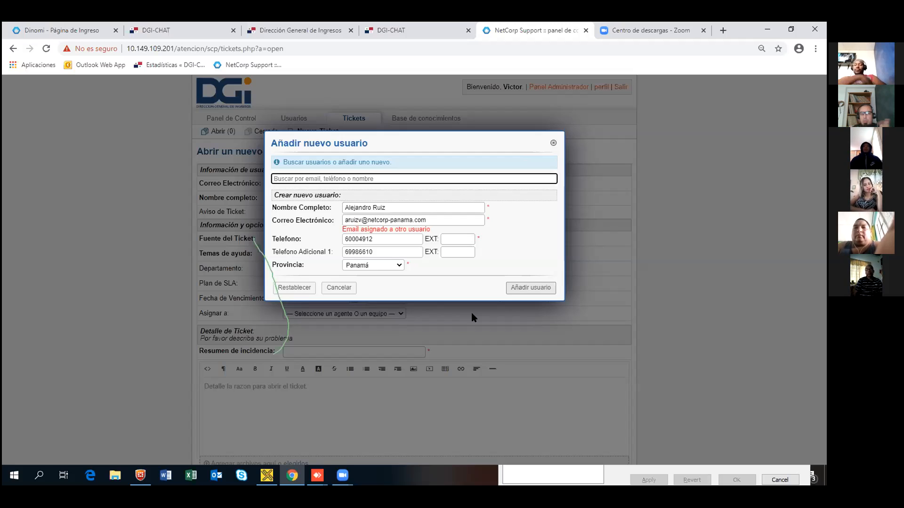
# Step: Erase the e-mail's name part and begin retyping it with its first two letters
pyautogui.click(358, 221)
pyautogui.press('BackSpace')
pyautogui.press('BackSpace')
pyautogui.press('BackSpace')
pyautogui.press('BackSpace')
pyautogui.press('BackSpace')
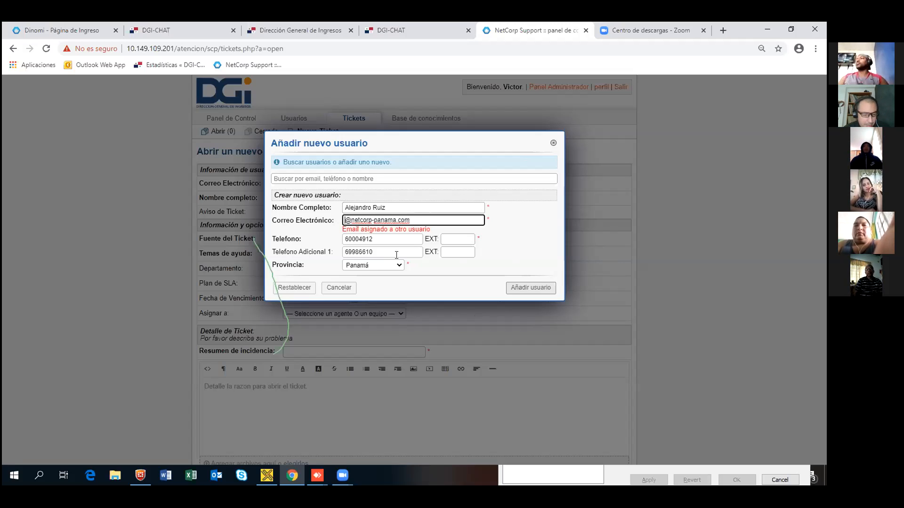
pyautogui.write('ar')
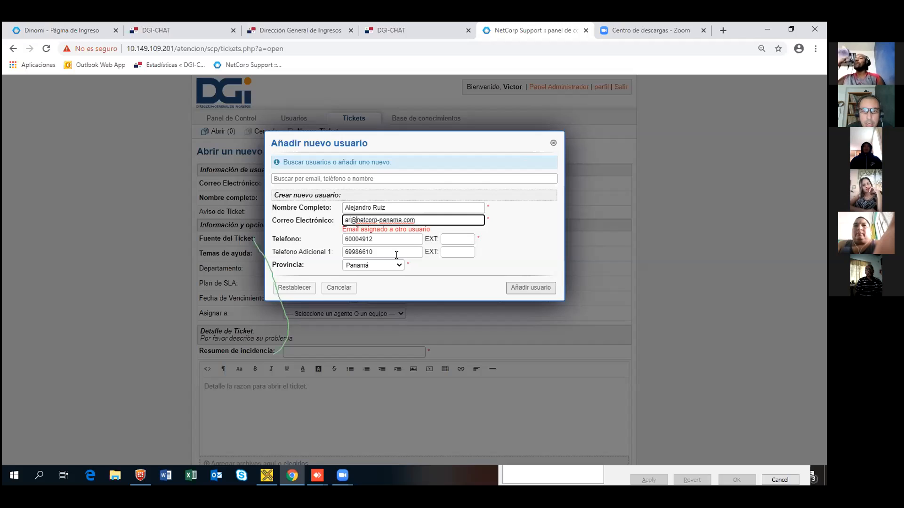
# Step: Replace the e-mail domain with the notienecorreo placeholder, fix the name part, and create the user
pyautogui.hotkey('ctrl', 'shift', 'Right')
pyautogui.hotkey('ctrl', 'shift', 'Right')
pyautogui.write('notienecor')
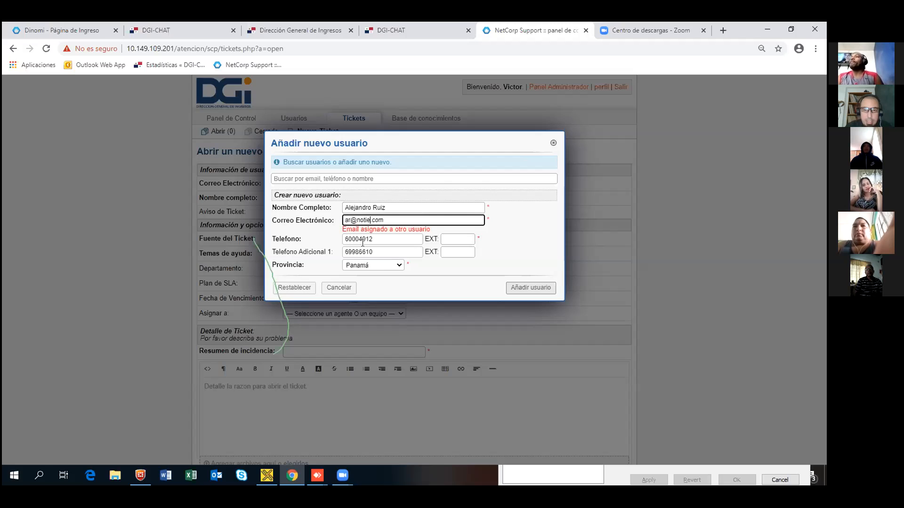
pyautogui.write('reo')
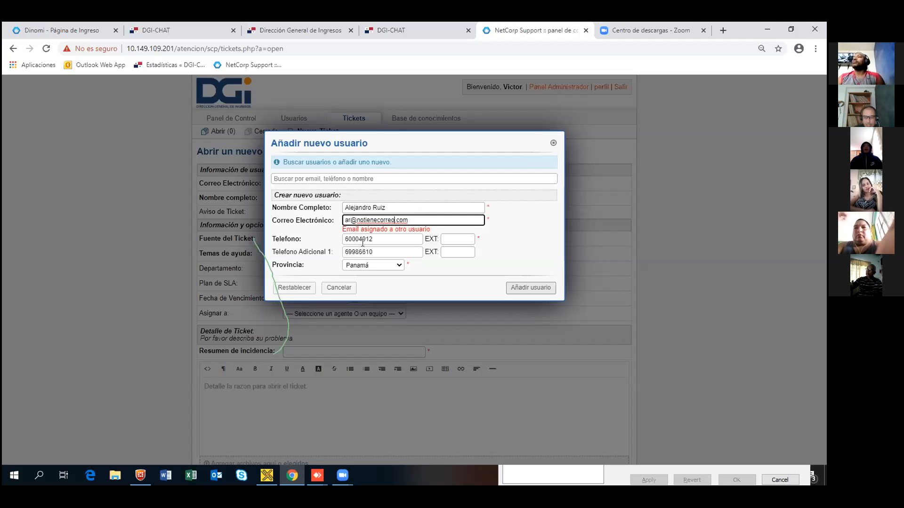
pyautogui.hotkey('ctrl', 'Left')
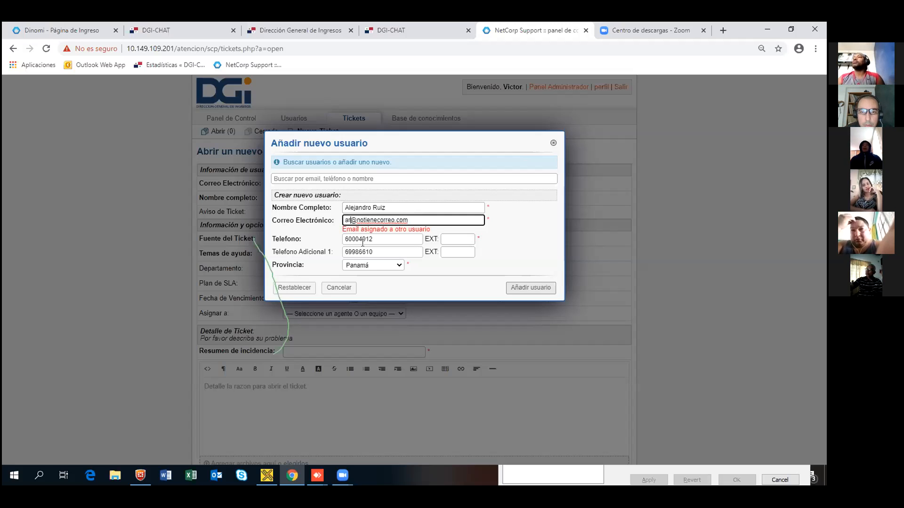
pyautogui.press('BackSpace')
pyautogui.write('r')
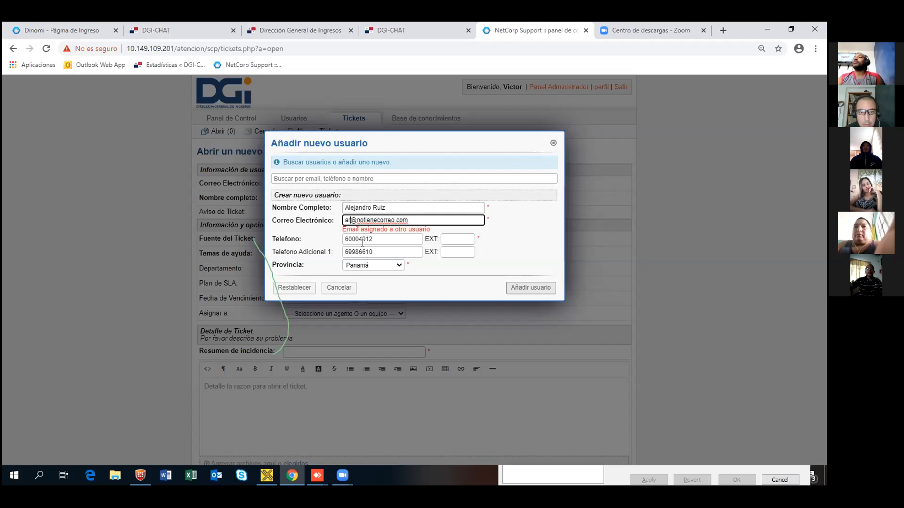
pyautogui.click(532, 287)
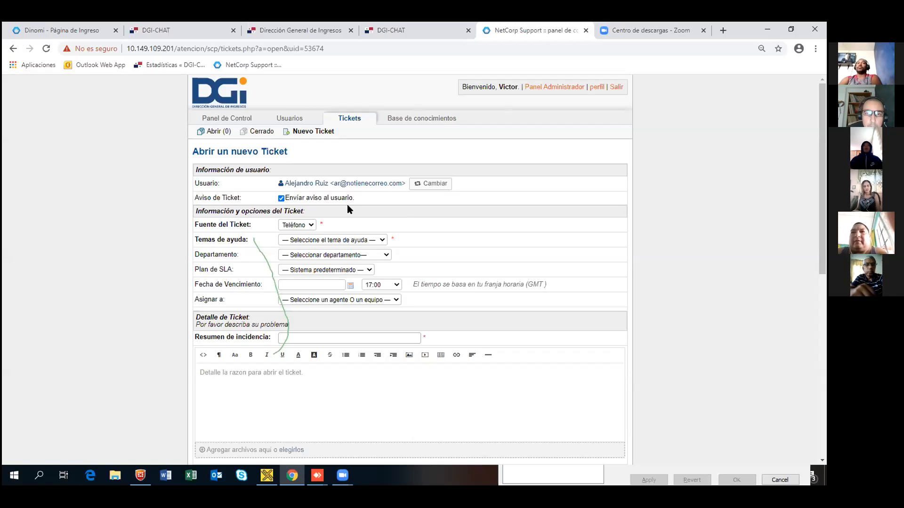
# Step: Reopen a blank new-ticket form via Nuevo Ticket under Tickets
pyautogui.moveTo(312, 117)
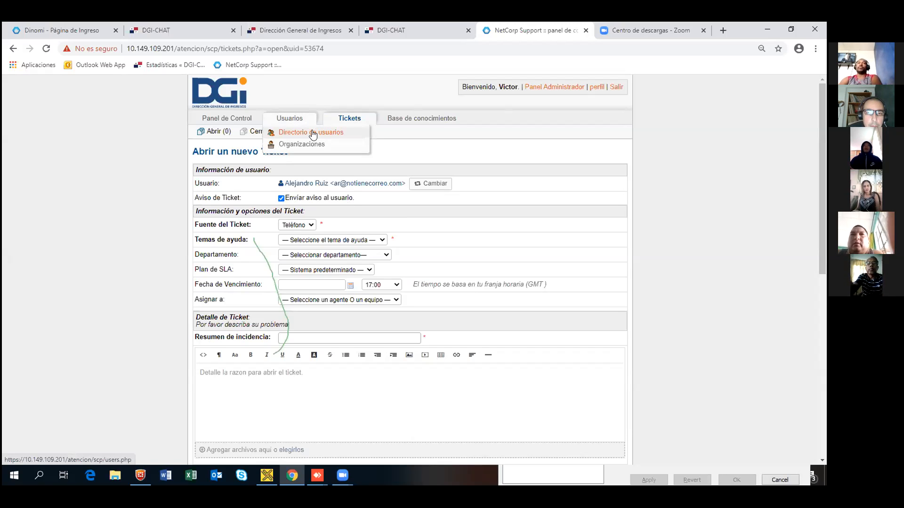
pyautogui.click(317, 132)
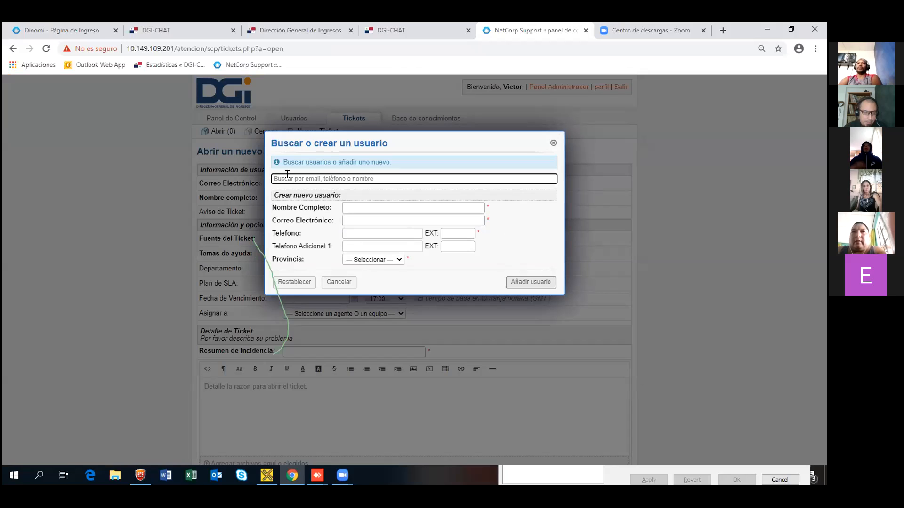
# Step: Search for the user by a partial e-mail address and pick the matching suggestion
pyautogui.write('aruiz')
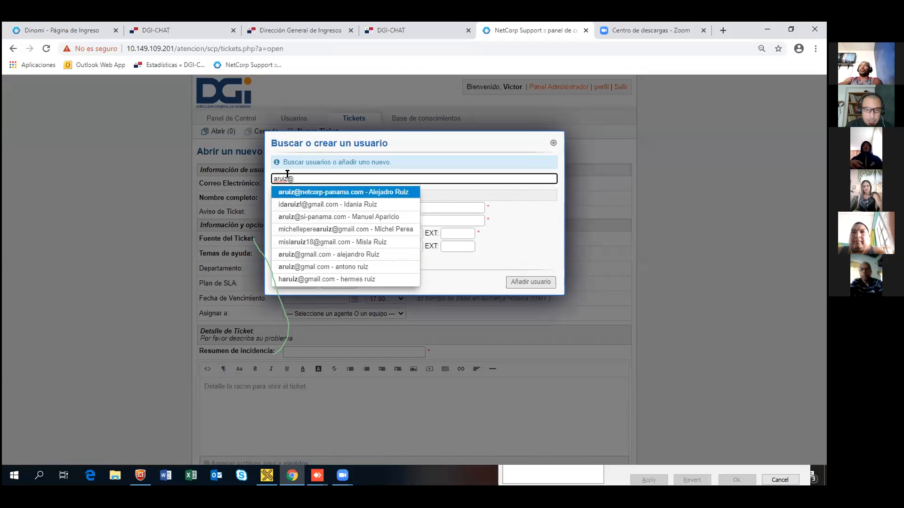
pyautogui.write('@')
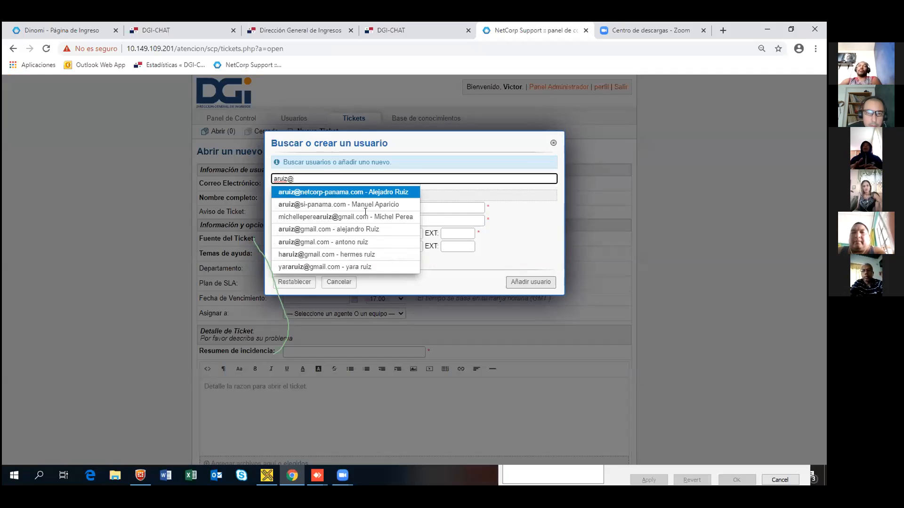
pyautogui.click(330, 192)
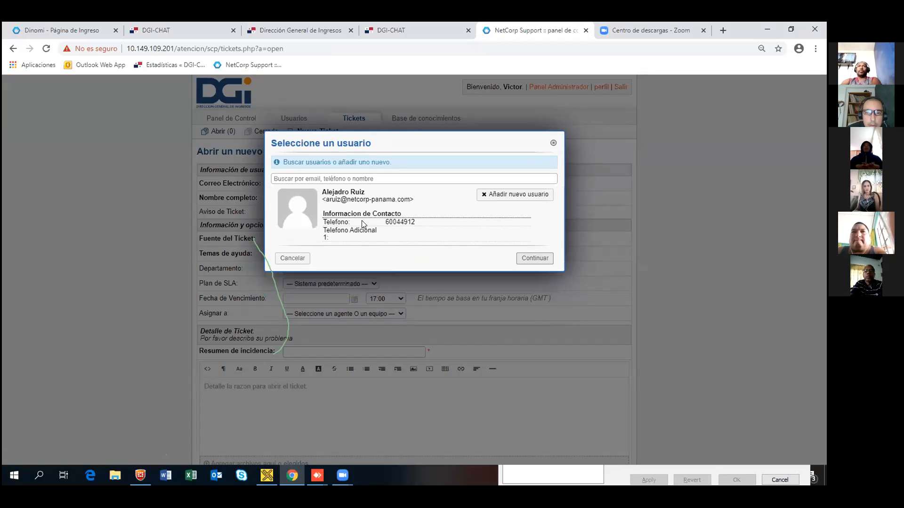
# Step: Accept the chosen user with Continuar, closing the Seleccione un usuario dialog
pyautogui.click(330, 177)
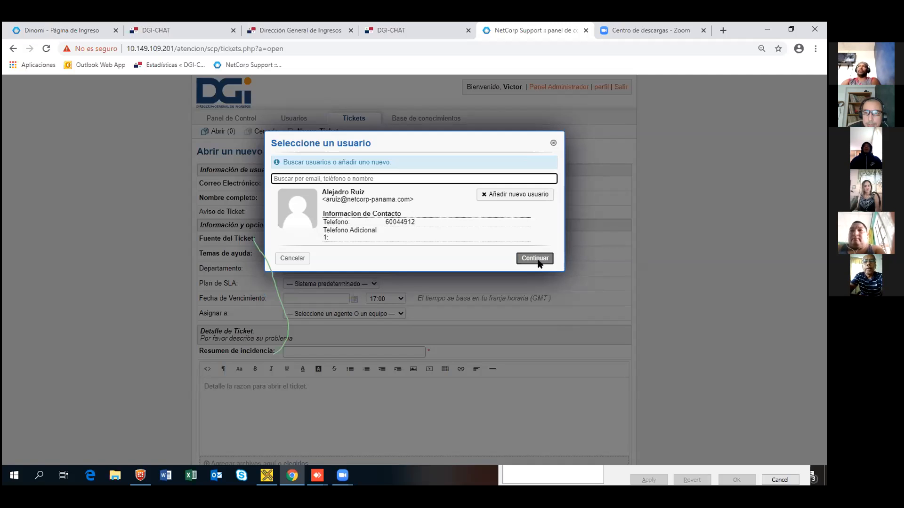
pyautogui.click(553, 146)
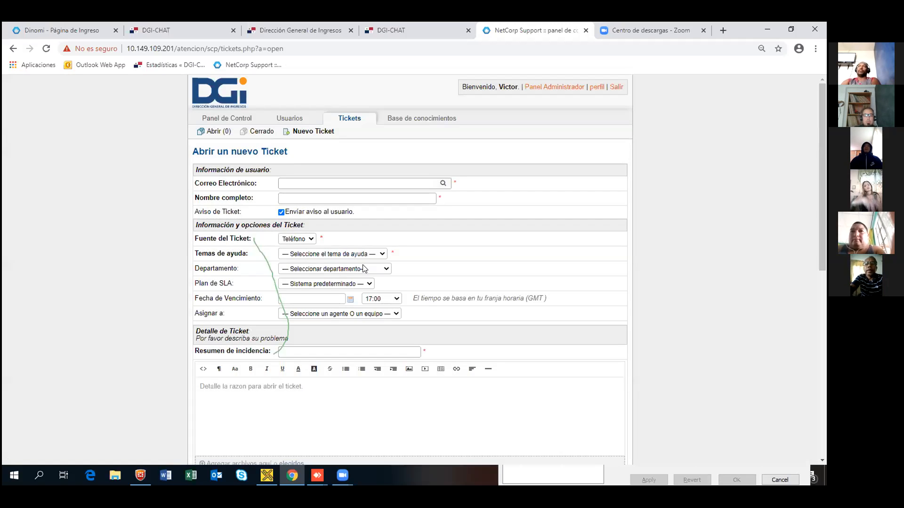
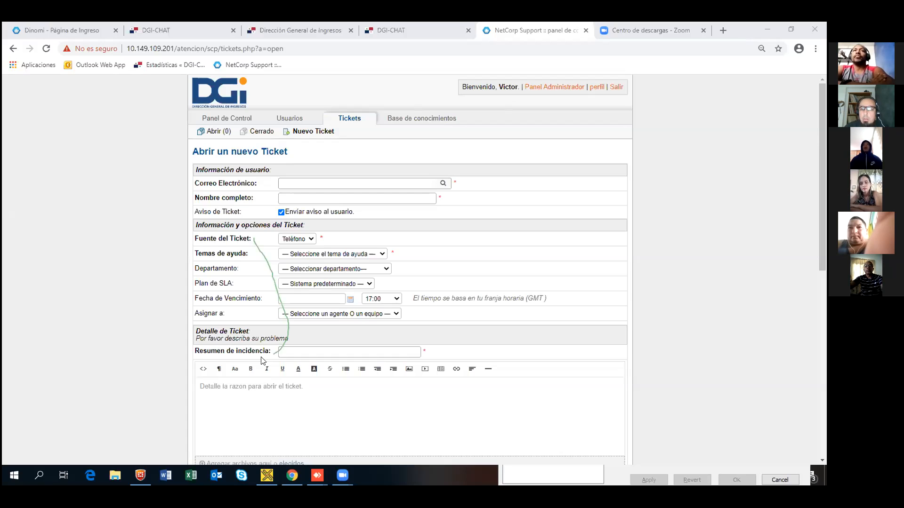
# Step: Open the Buscar o crear un usuario form to create a new requester
pyautogui.click(309, 182)
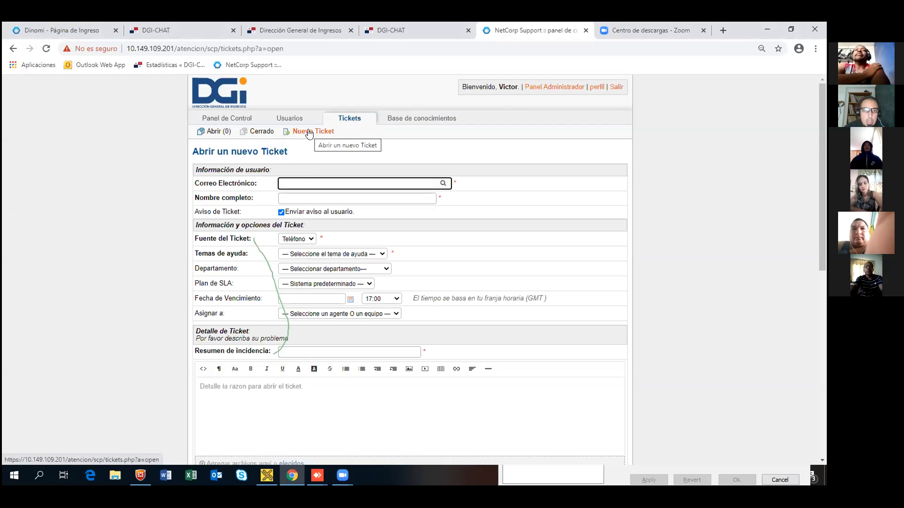
pyautogui.scroll(-7, 377, 315)
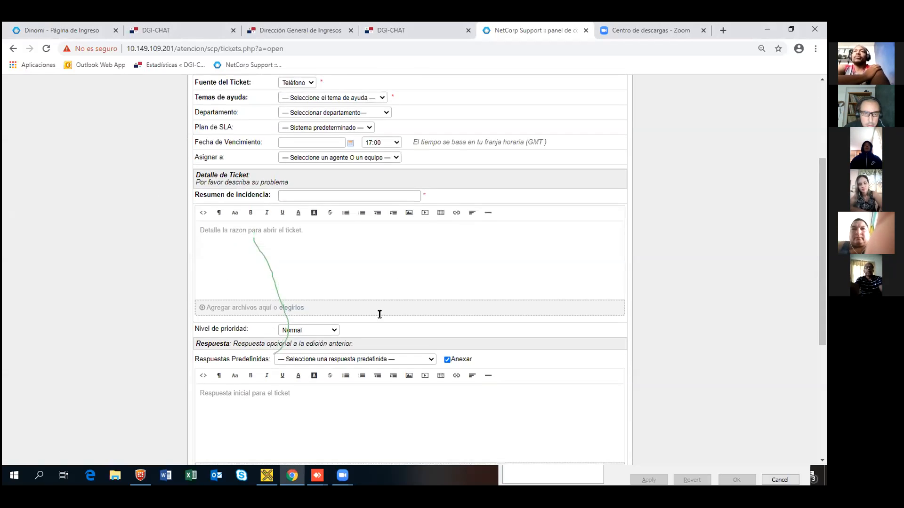
pyautogui.scroll(4, 306, 329)
pyautogui.scroll(3, 304, 308)
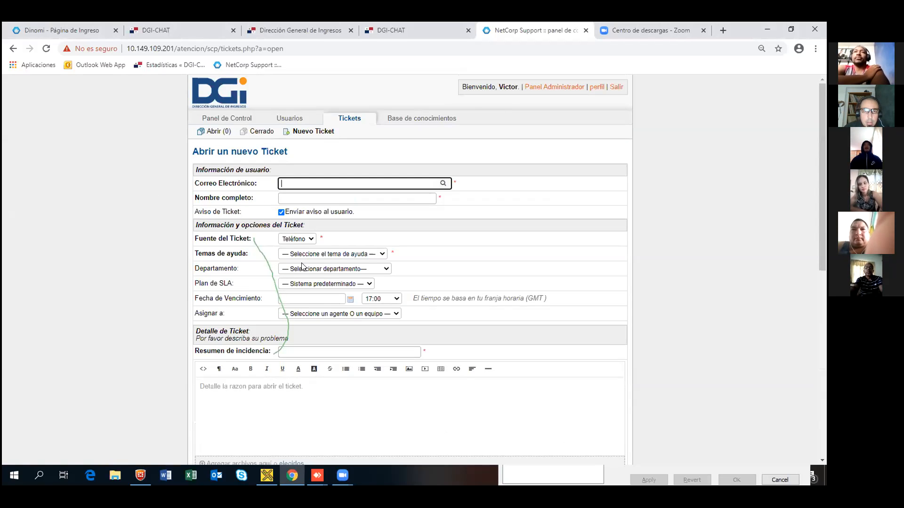
pyautogui.click(312, 131)
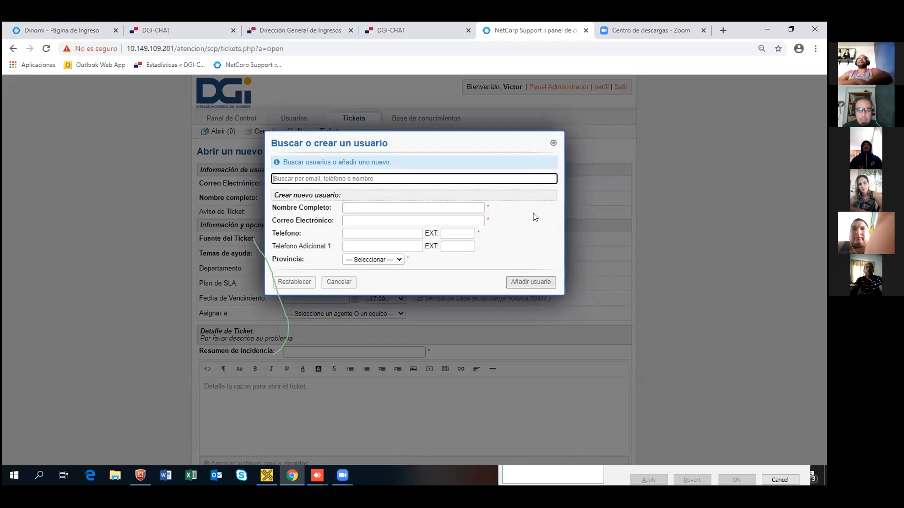
# Step: Enter the new user's full name in Nombre Completo
pyautogui.click(455, 208)
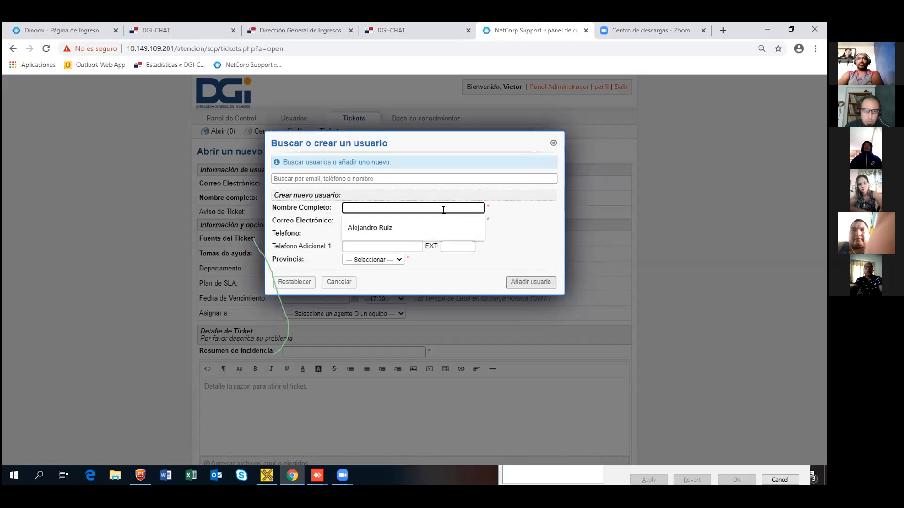
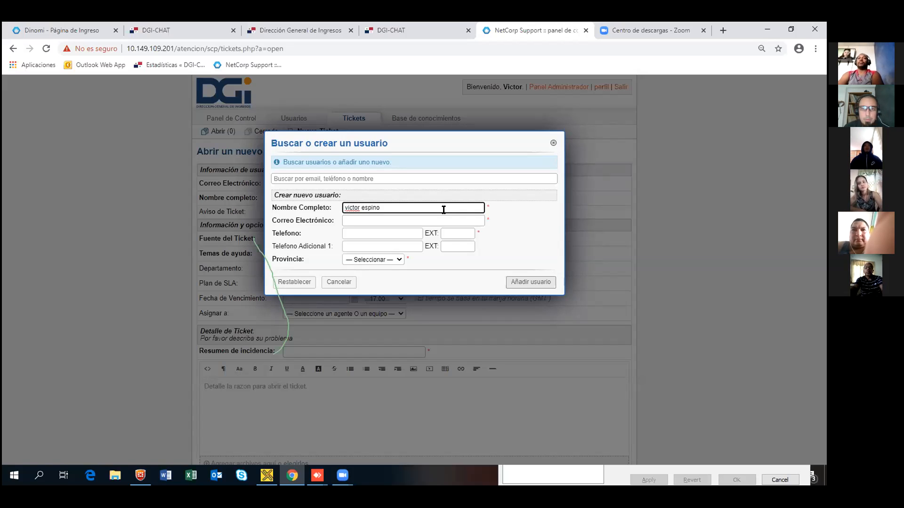
# Step: Fill in the user's e-mail and phone number, set province Panamá, and add the user
pyautogui.click(398, 221)
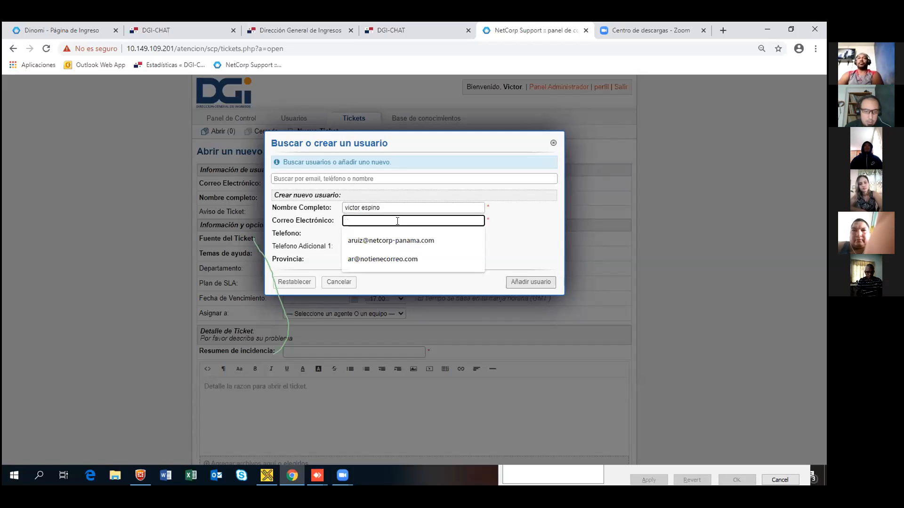
pyautogui.write('VR')
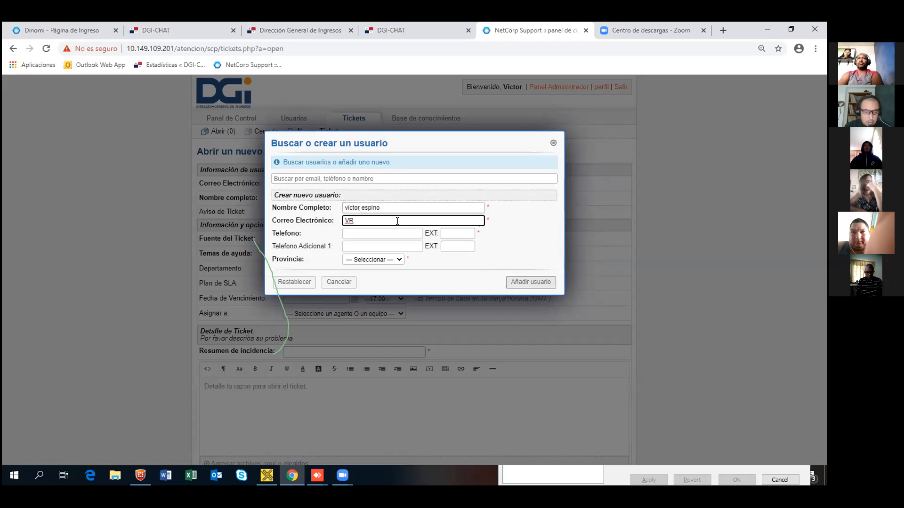
pyautogui.write('@not')
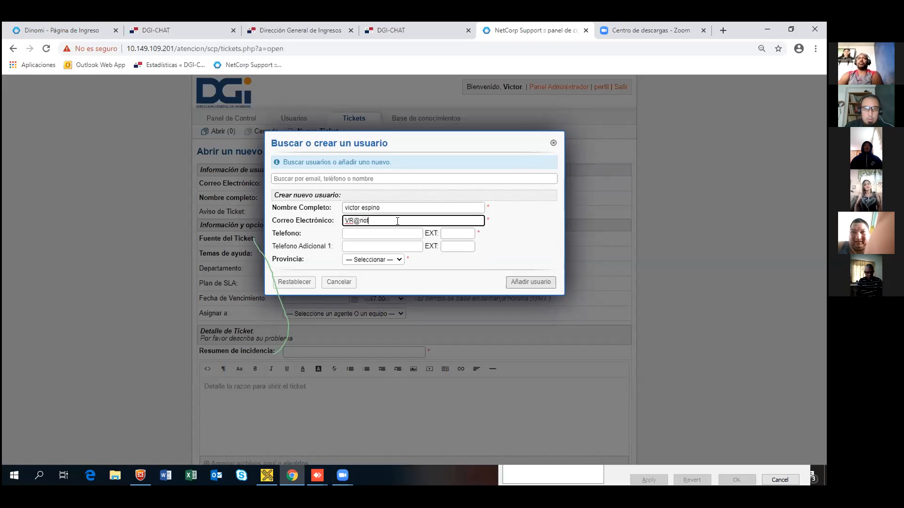
pyautogui.write('ienecorreo.com')
pyautogui.press('Tab')
pyautogui.write('64789651')
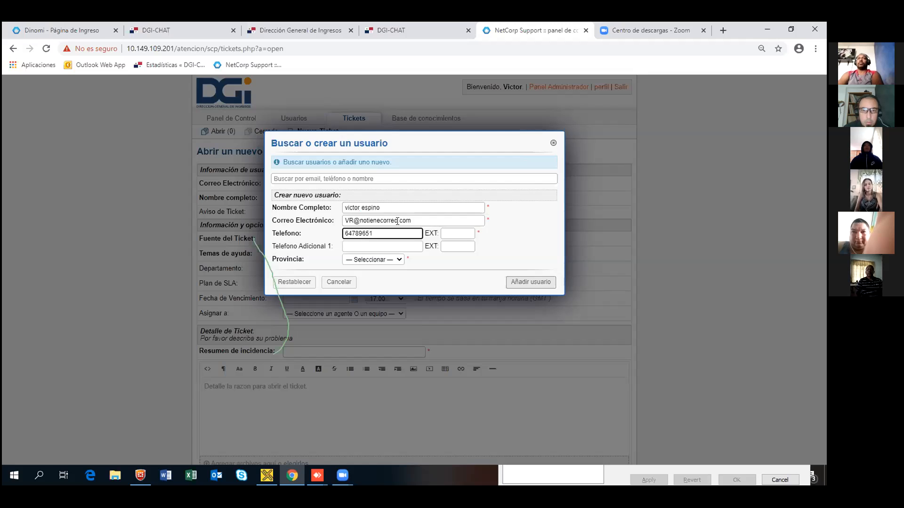
pyautogui.click(389, 258)
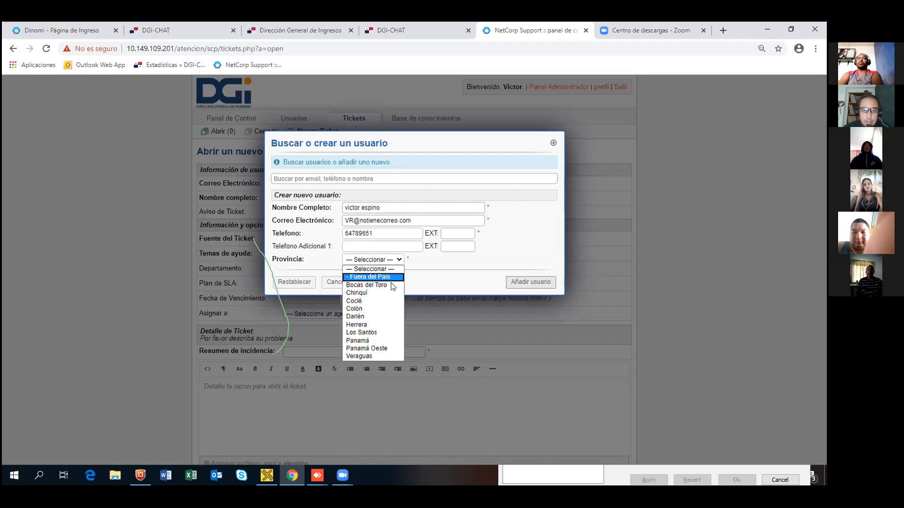
pyautogui.click(369, 340)
pyautogui.click(523, 282)
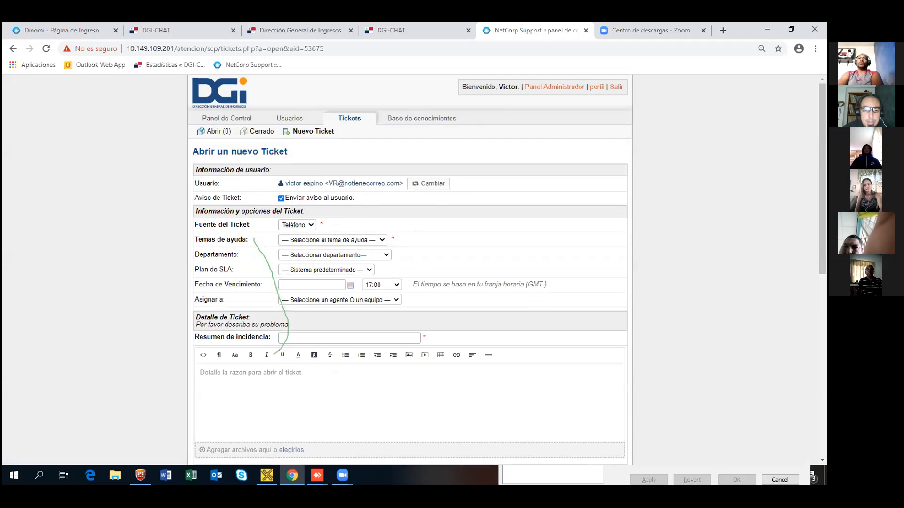
# Step: Keep Teléfono as the ticket's source in Fuente del Ticket
pyautogui.click(311, 226)
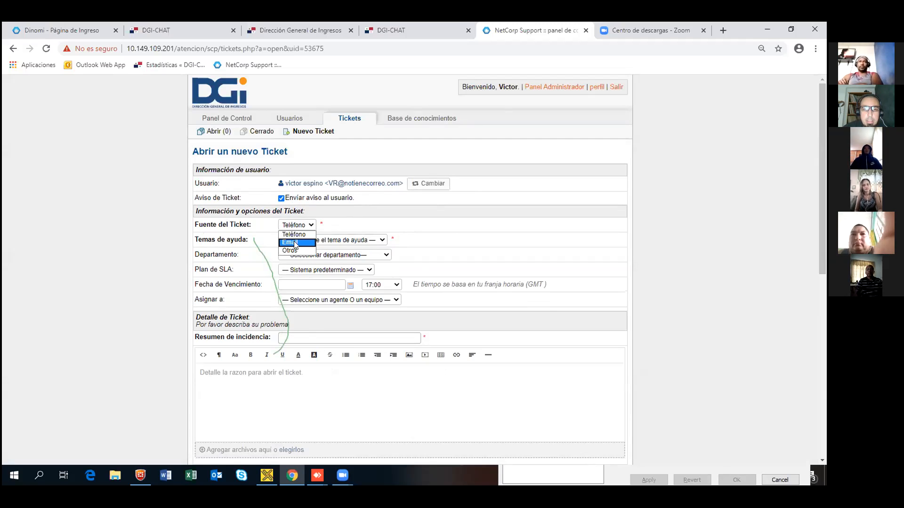
pyautogui.click(292, 234)
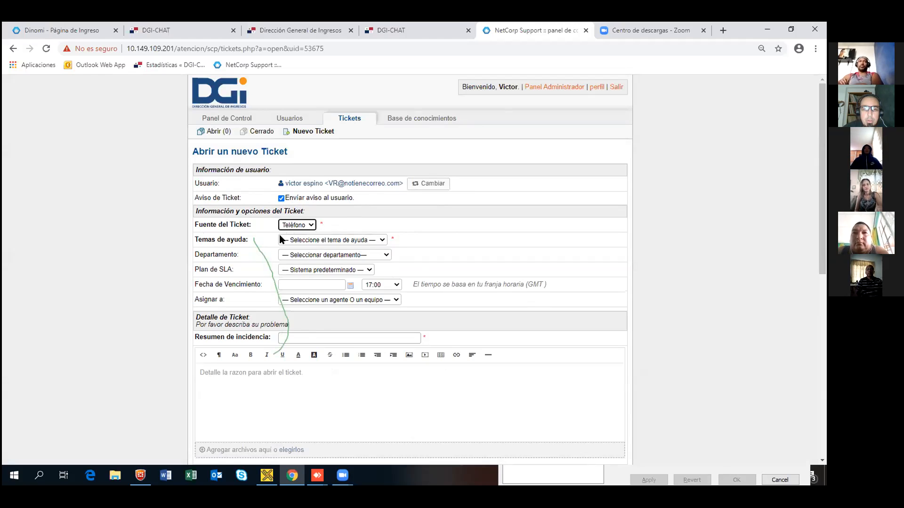
pyautogui.click(308, 226)
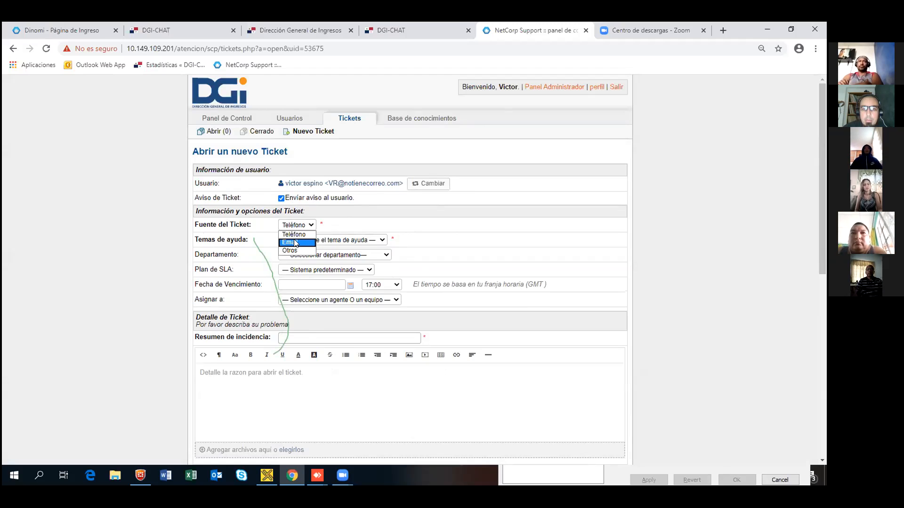
pyautogui.click(300, 235)
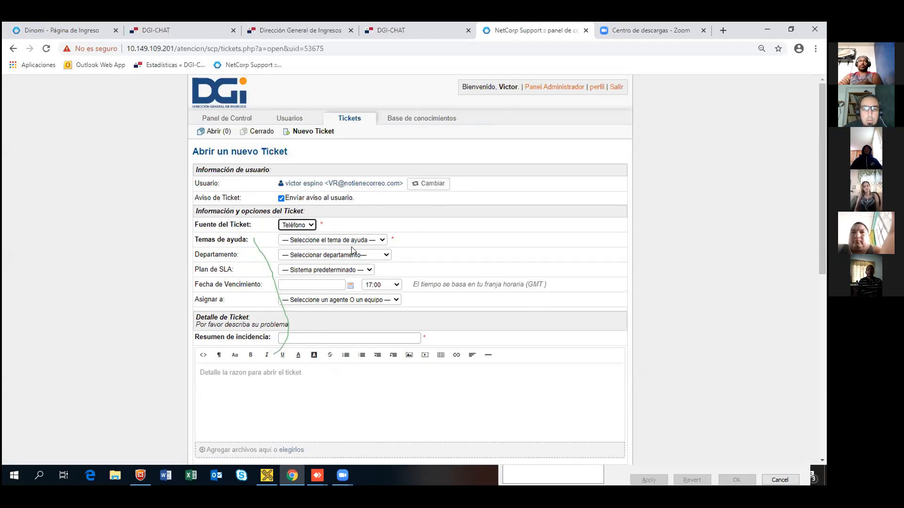
# Step: Browse the Temas de ayuda list from -NIT- down to FATCA
pyautogui.click(375, 241)
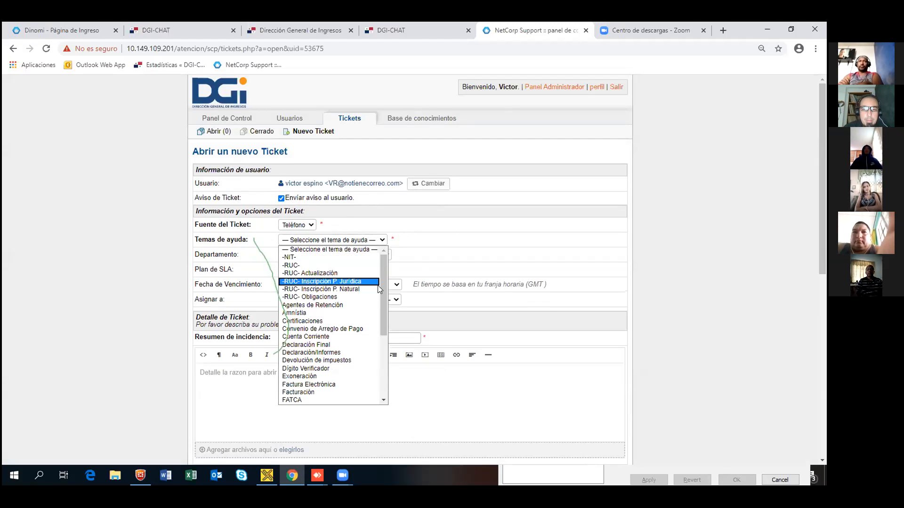
pyautogui.scroll(-5, 380, 283)
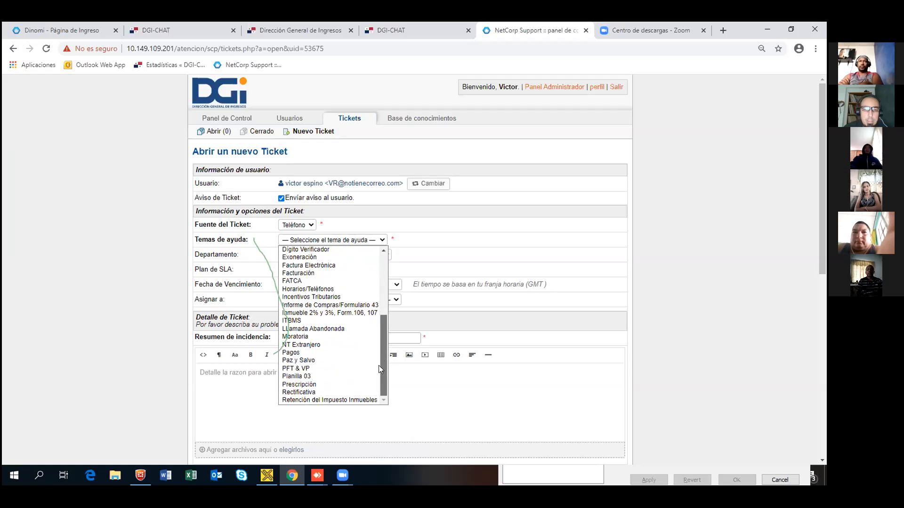
pyautogui.scroll(5, 378, 373)
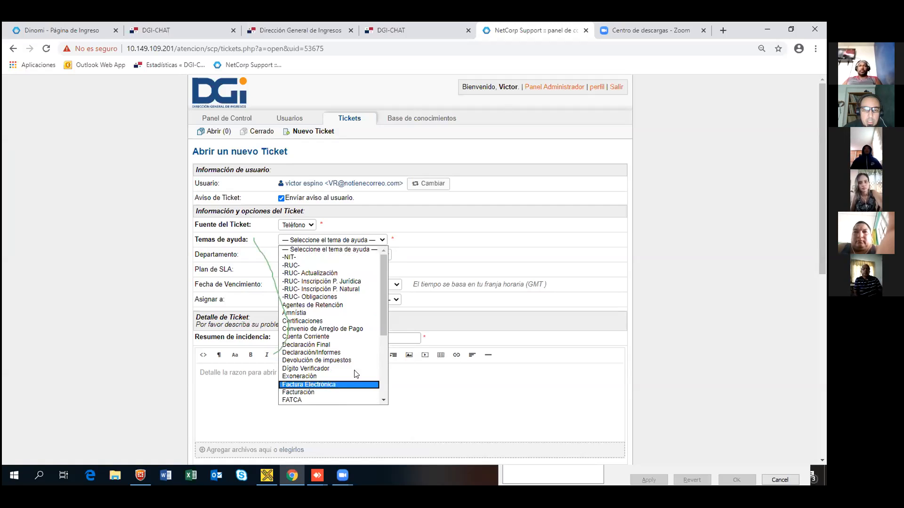
pyautogui.moveTo(382, 321); pyautogui.dragTo(380, 371)
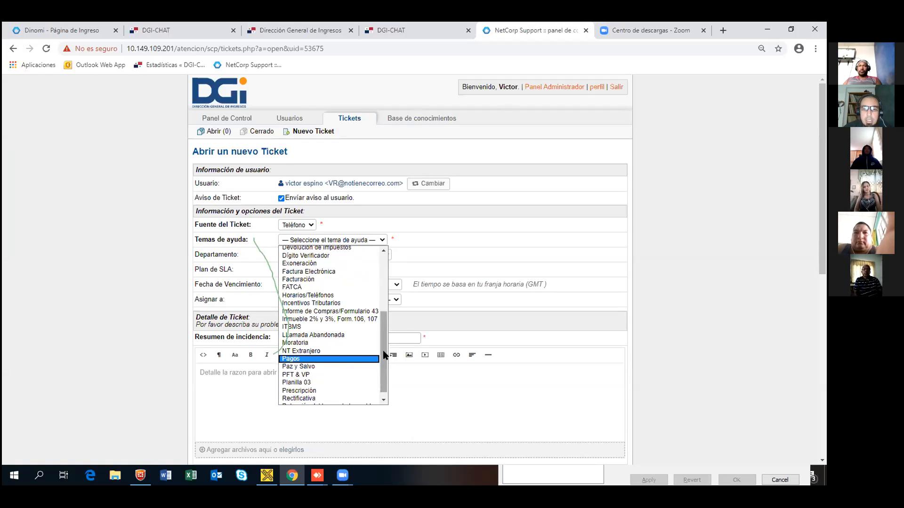
pyautogui.scroll(-1, 383, 372)
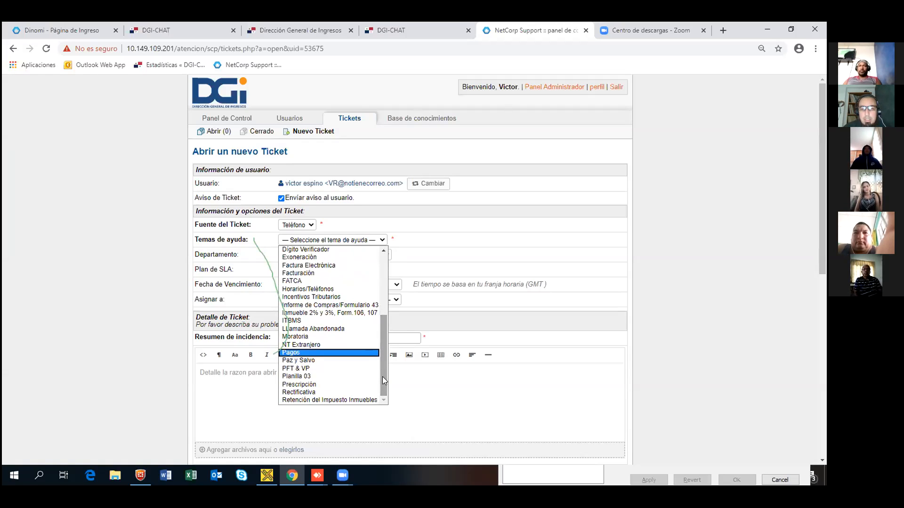
pyautogui.moveTo(382, 377); pyautogui.dragTo(379, 269)
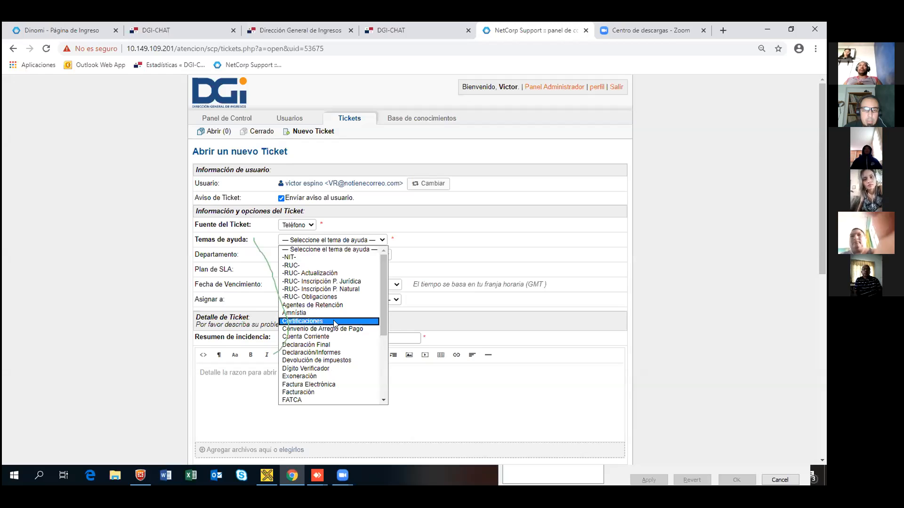
# Step: Set help topic Factura Electrónica and department Control de Servicio al Contribuyente, keeping the default SLA plan
pyautogui.click(348, 390)
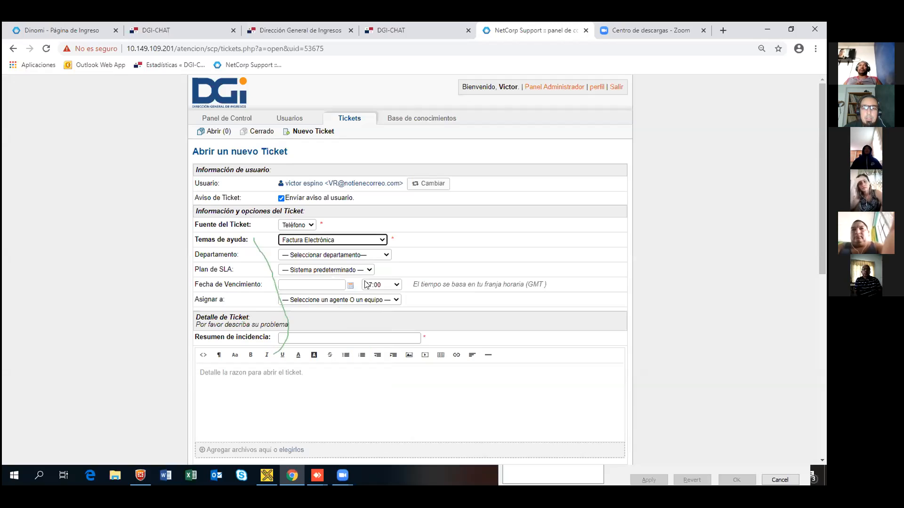
pyautogui.click(386, 256)
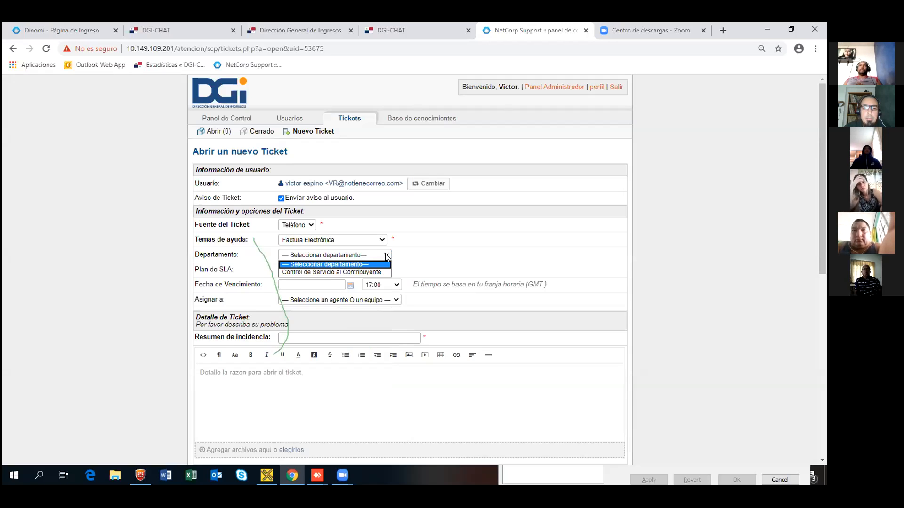
pyautogui.click(367, 273)
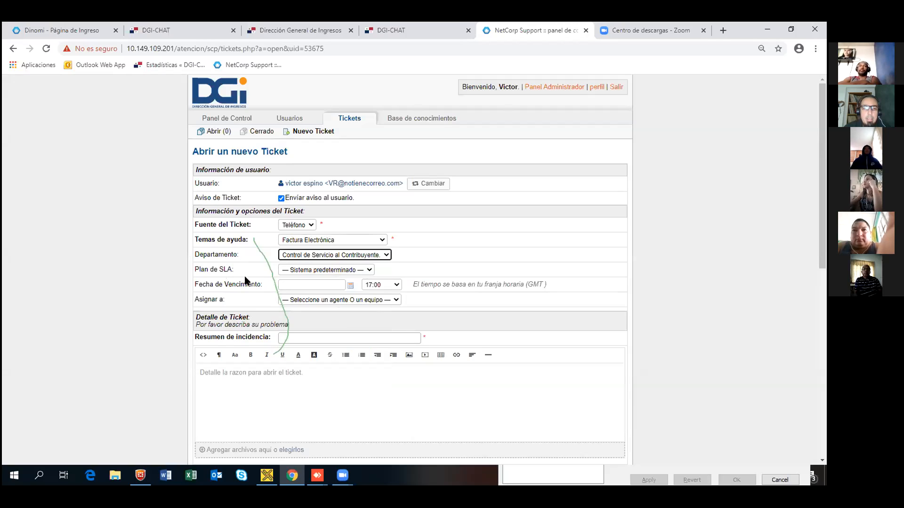
pyautogui.click(369, 271)
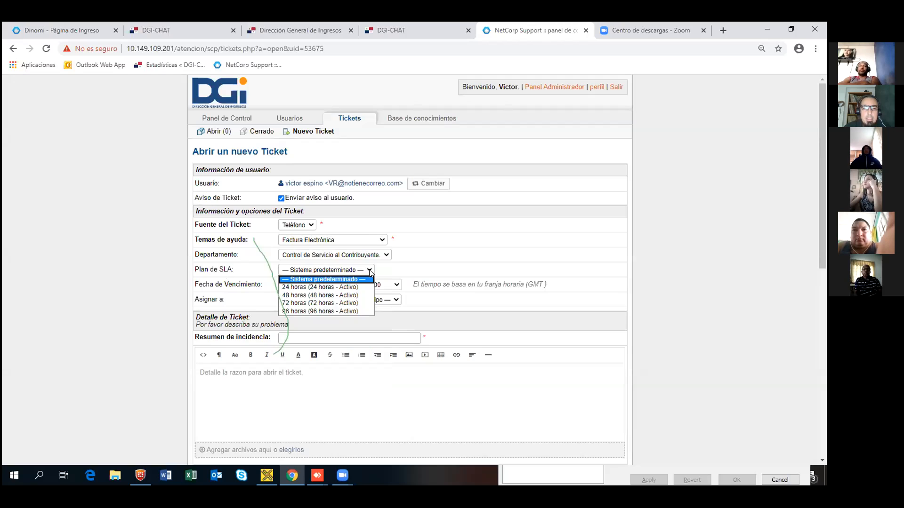
pyautogui.click(371, 272)
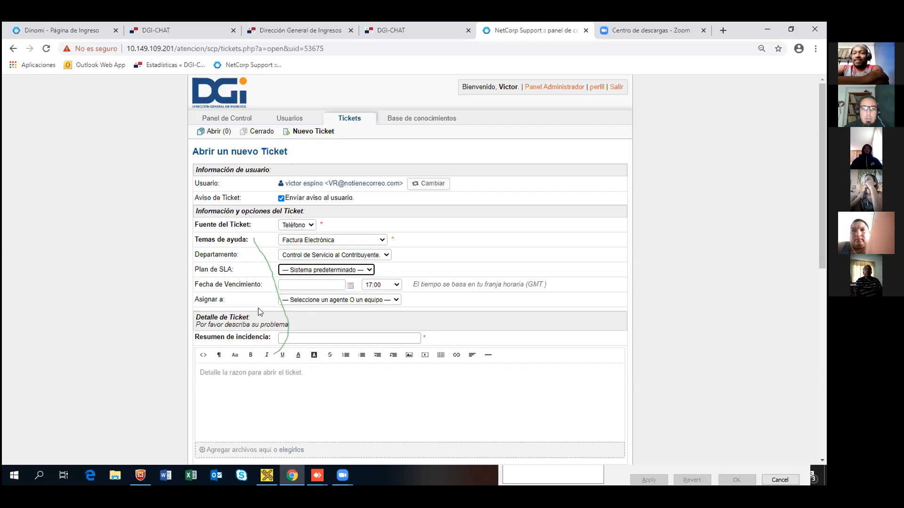
pyautogui.click(397, 301)
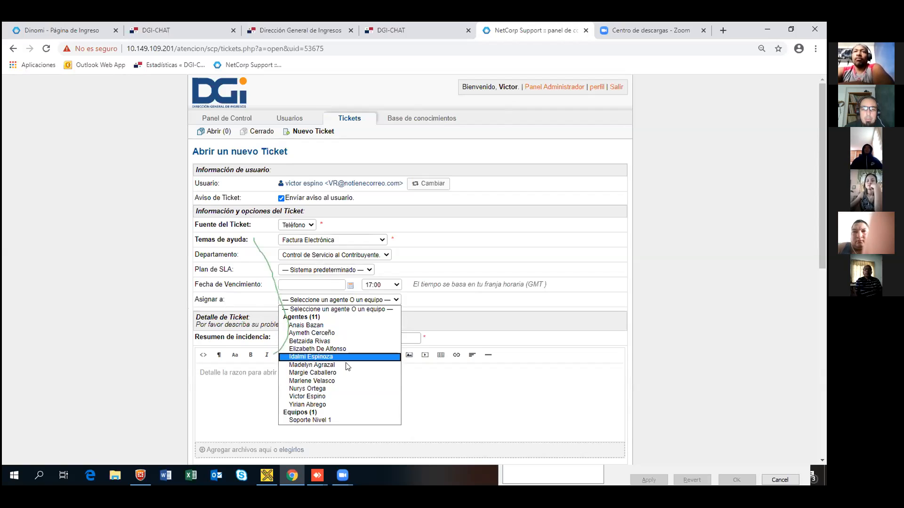
# Step: Assign the ticket to yourself and enter the summary 'Como aplicar la factura electronica'
pyautogui.click(317, 397)
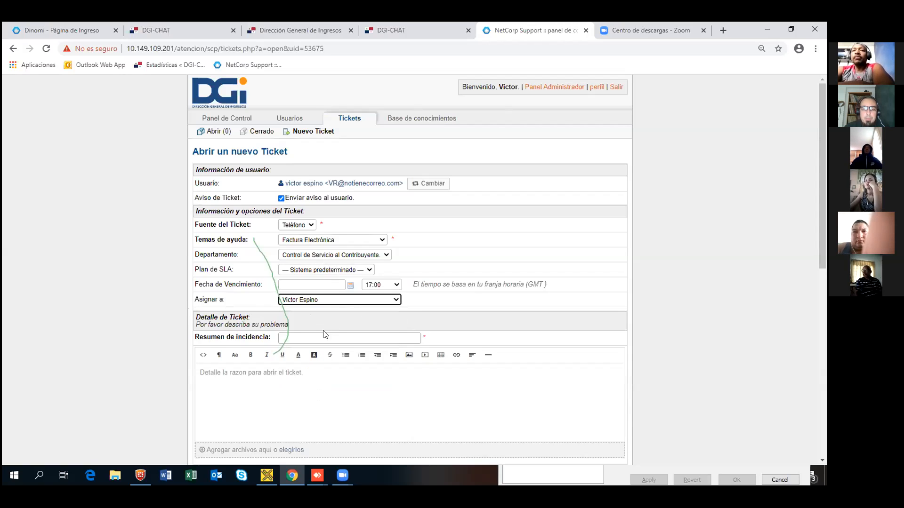
pyautogui.click(289, 338)
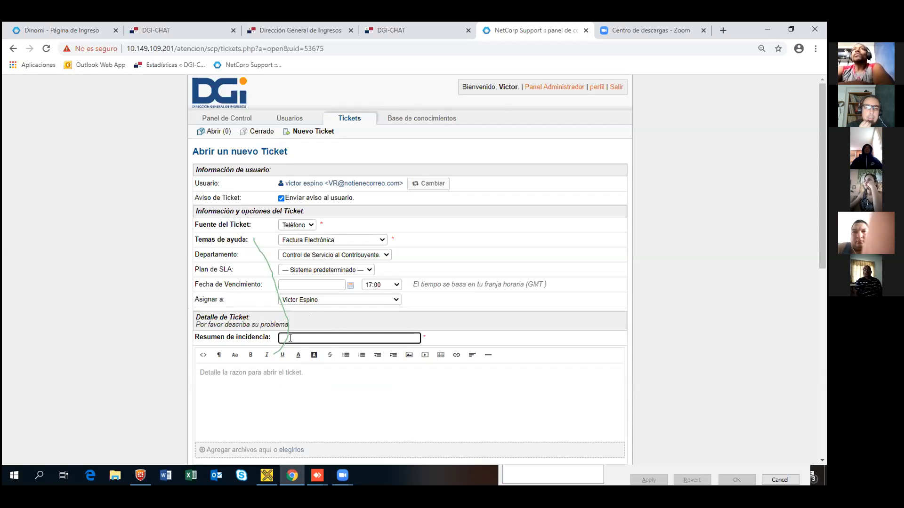
pyautogui.write('Factura')
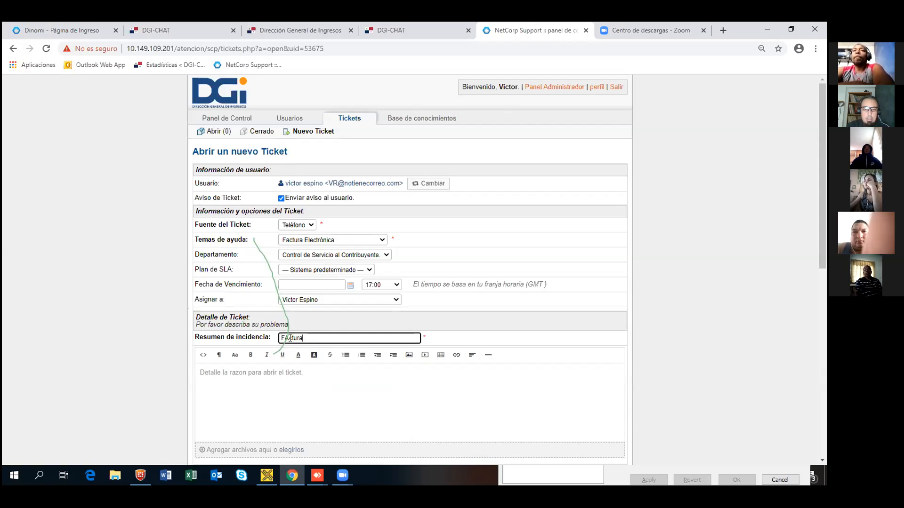
pyautogui.press('BackSpace')
pyautogui.press('BackSpace')
pyautogui.press('BackSpace')
pyautogui.press('BackSpace')
pyautogui.press('BackSpace')
pyautogui.press('BackSpace')
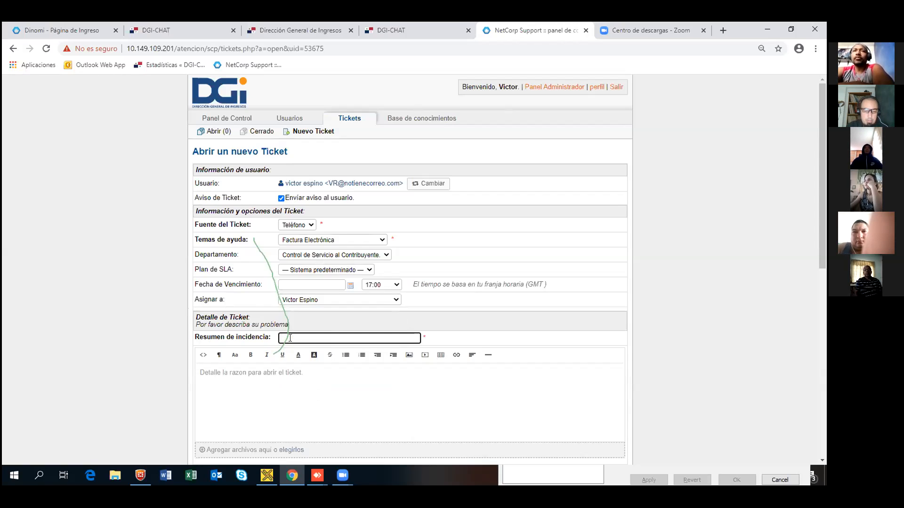
pyautogui.write('Como aplicar la factura electronica')
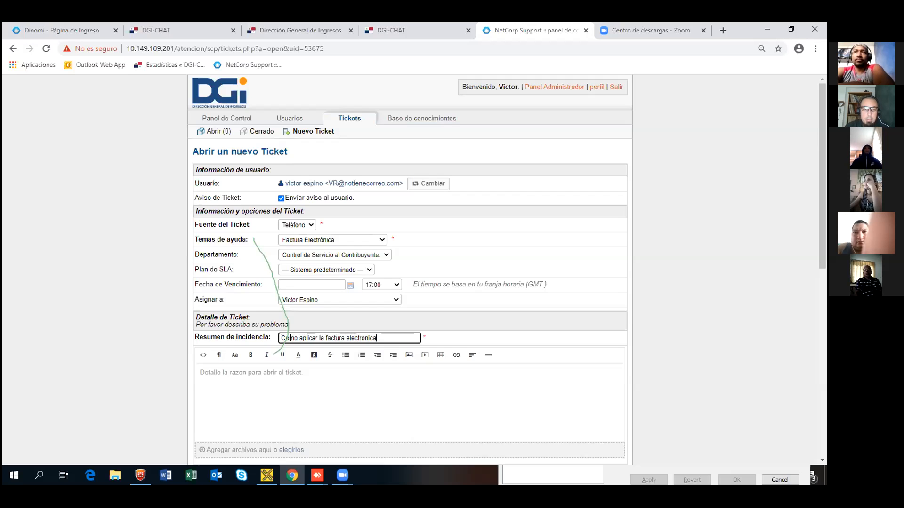
pyautogui.click(259, 375)
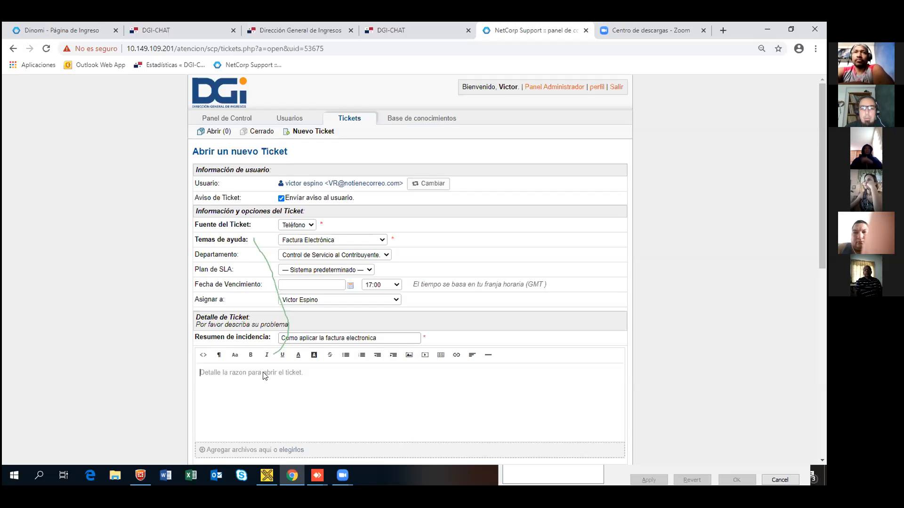
# Step: Write the detail 'Cliente solicita iformacion para la realizacion de facturacion electronica en su comercio'
pyautogui.scroll(-1, 265, 376)
pyautogui.scroll(-3, 266, 376)
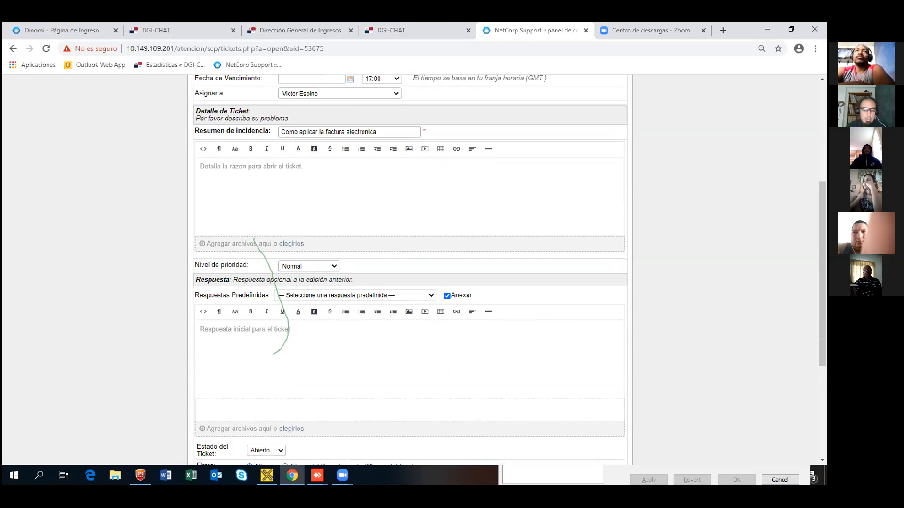
pyautogui.write('Cliente')
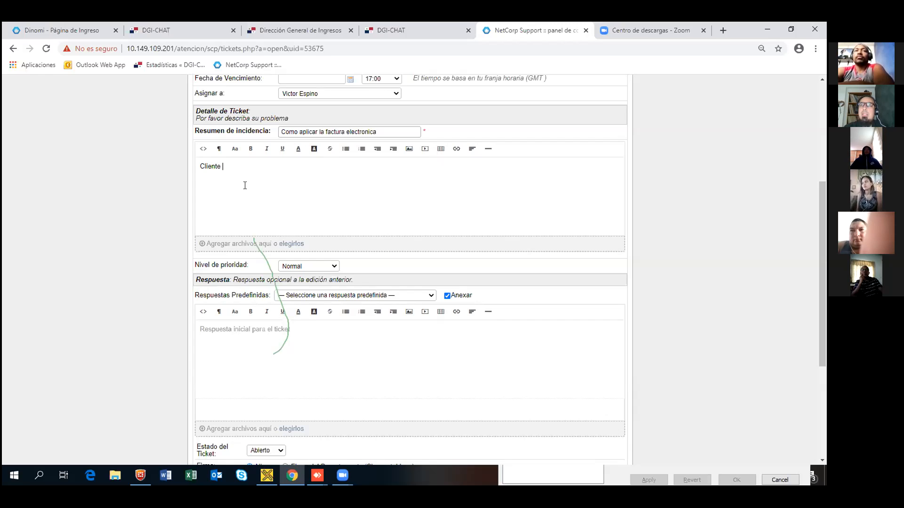
pyautogui.write('solicita iformacion ')
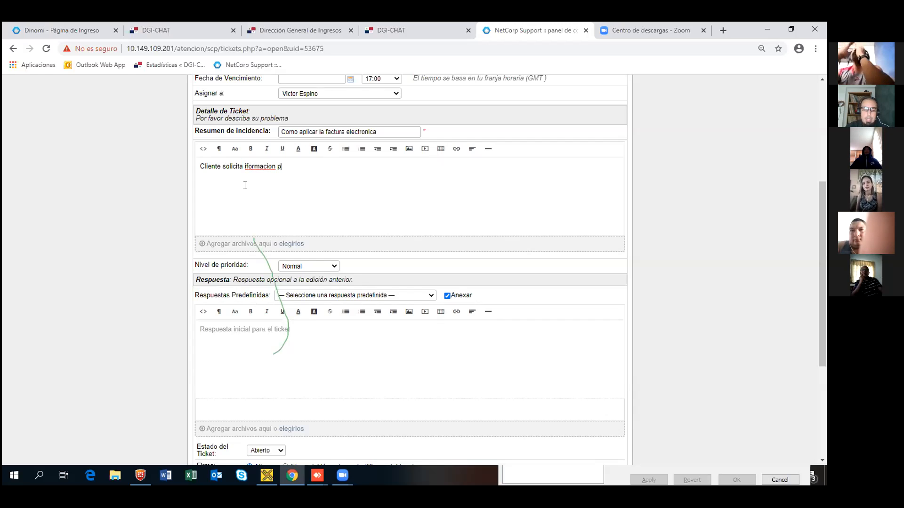
pyautogui.write('para la realizacion de factura')
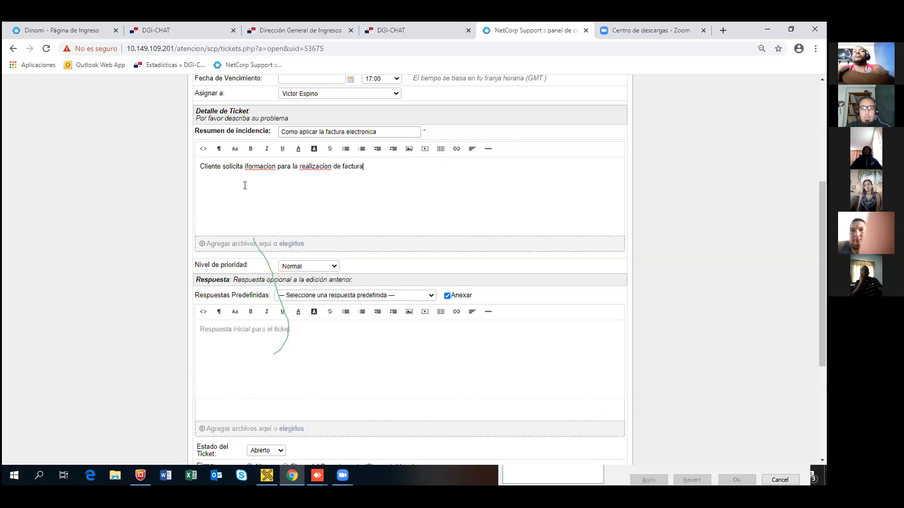
pyautogui.write('cion el')
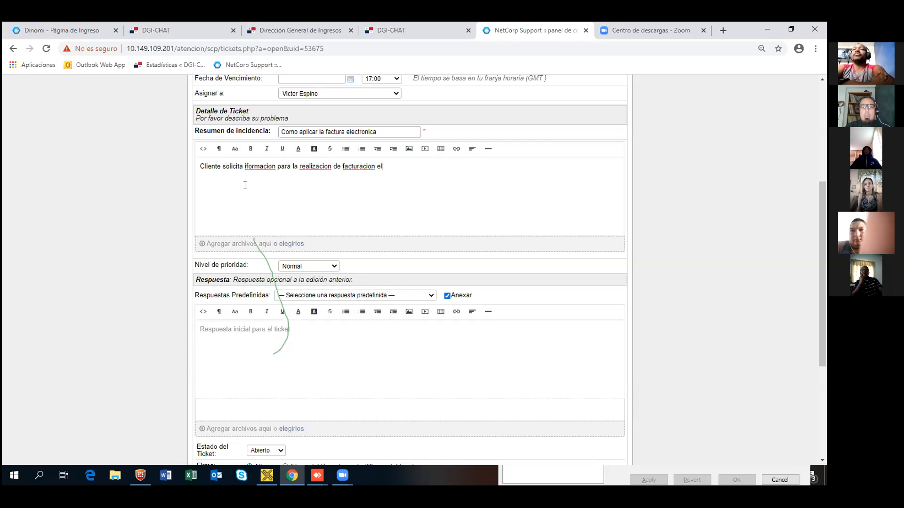
pyautogui.write('ectronica en')
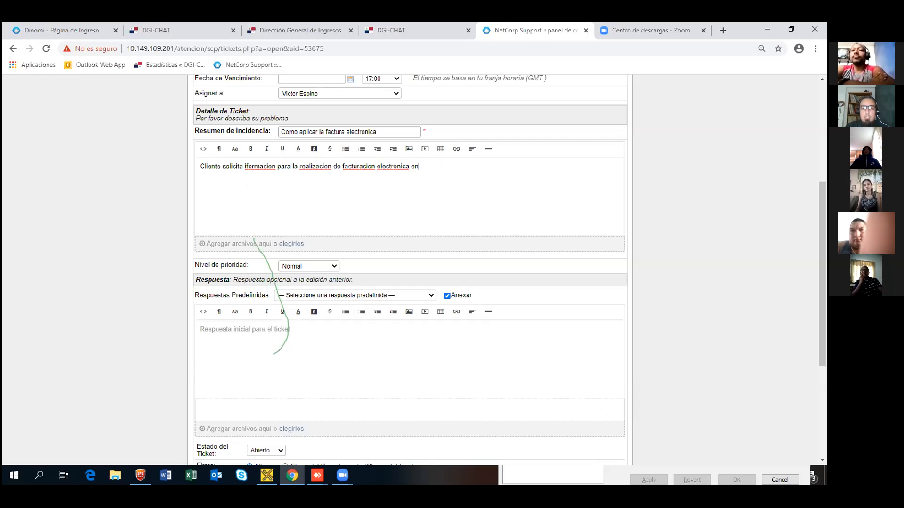
pyautogui.write(' su comercio')
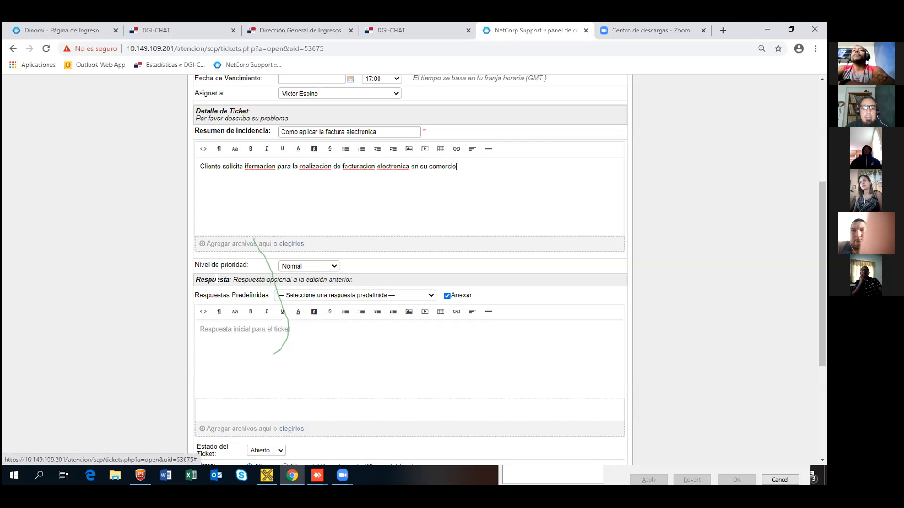
# Step: Keep the ticket's priority level at Normal
pyautogui.click(334, 268)
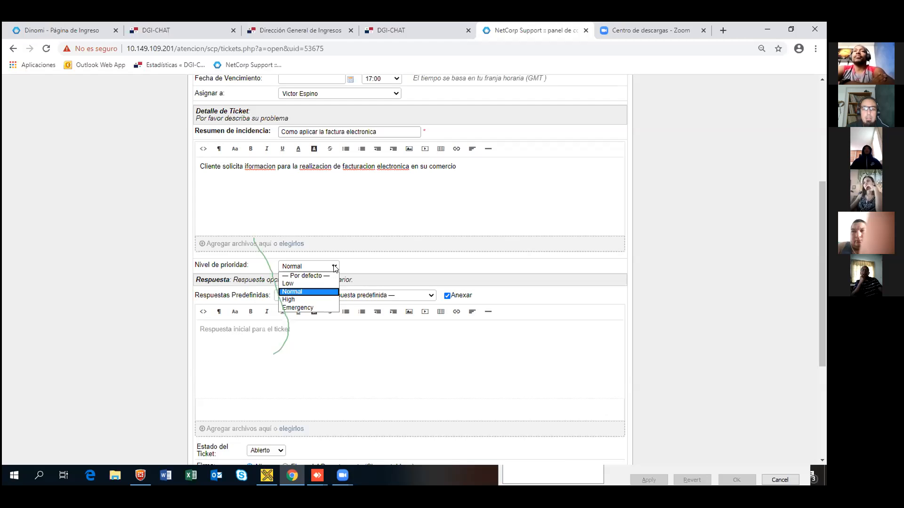
pyautogui.click(312, 292)
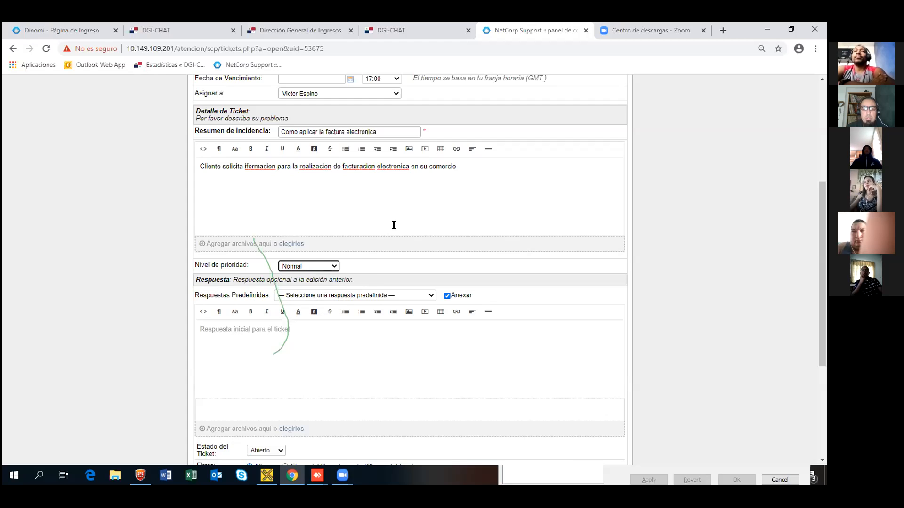
pyautogui.click(282, 339)
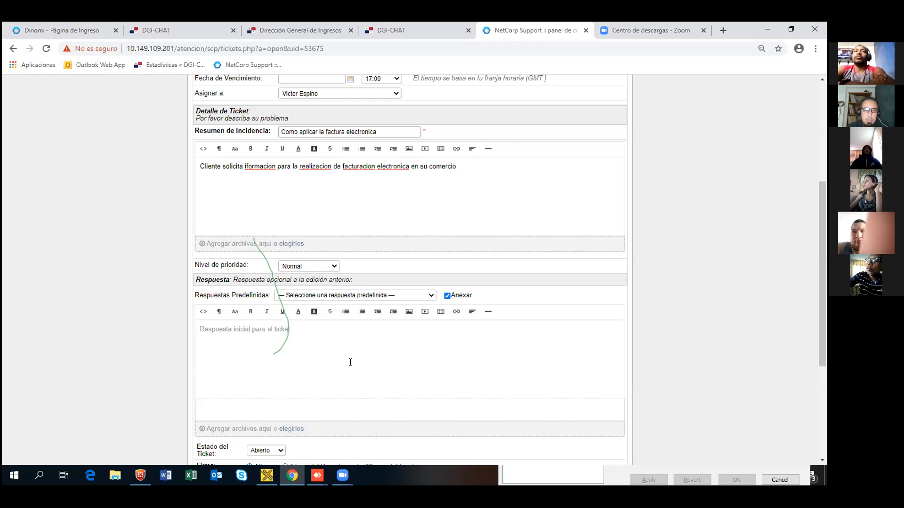
pyautogui.click(430, 295)
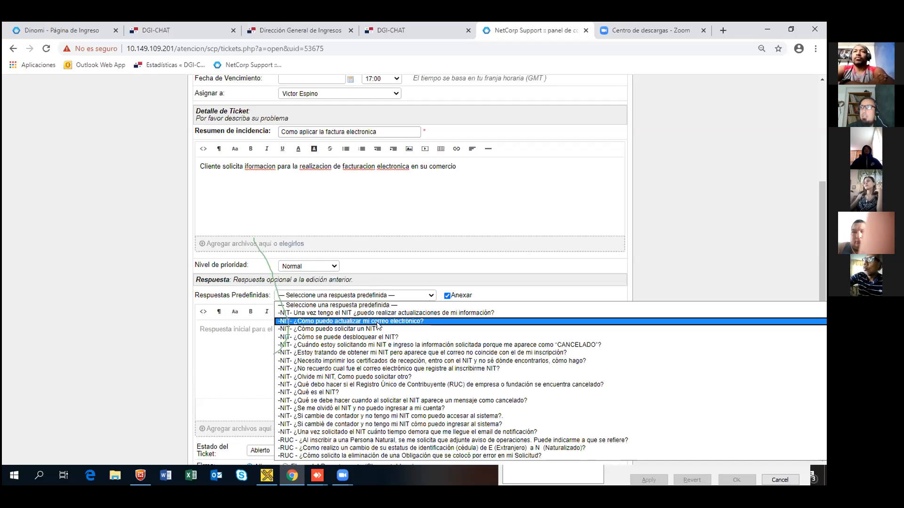
# Step: Scroll the predefined responses to the Factura Electrónica entries and close the list without choosing one
pyautogui.scroll(-5, 381, 336)
pyautogui.scroll(-10, 385, 351)
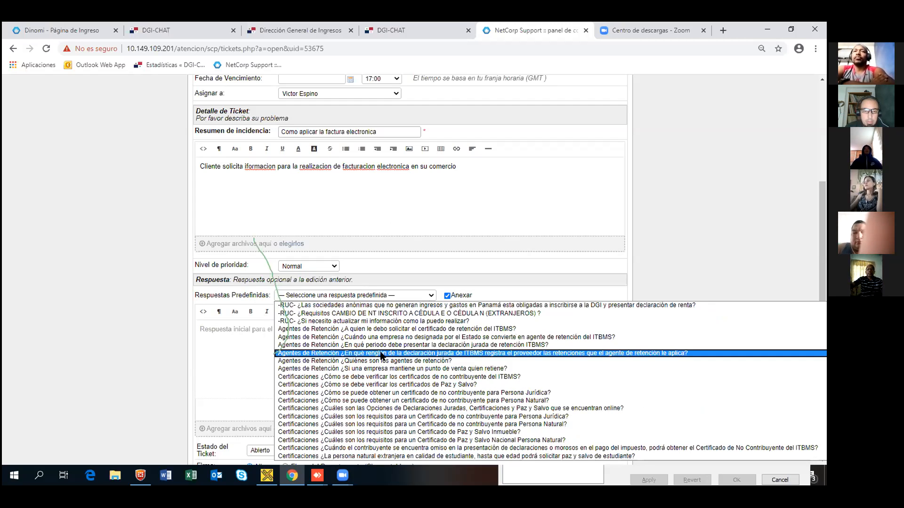
pyautogui.scroll(-10, 384, 357)
pyautogui.scroll(-10, 415, 367)
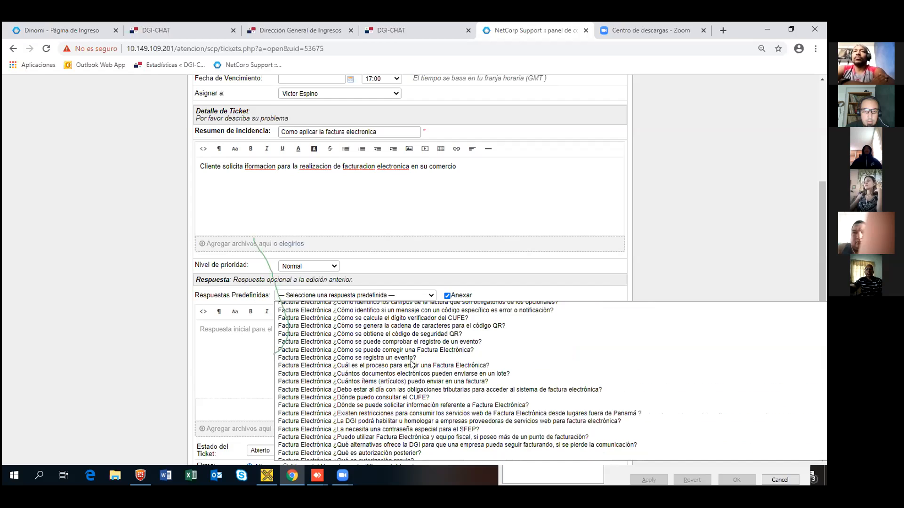
pyautogui.scroll(1, 409, 365)
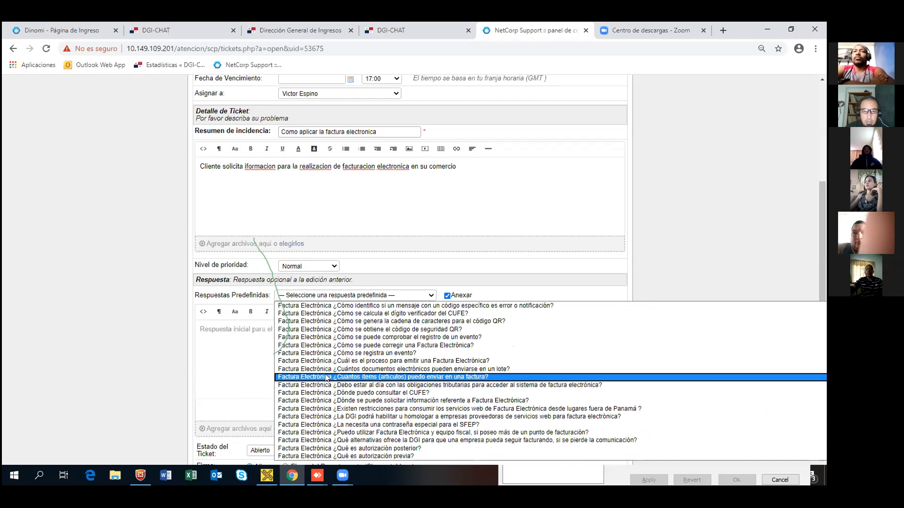
pyautogui.scroll(4, 377, 414)
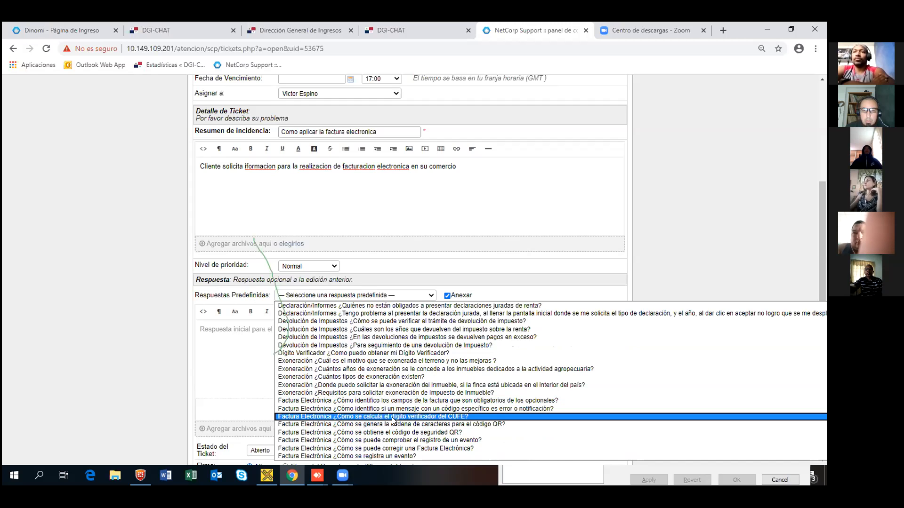
pyautogui.scroll(-8, 409, 422)
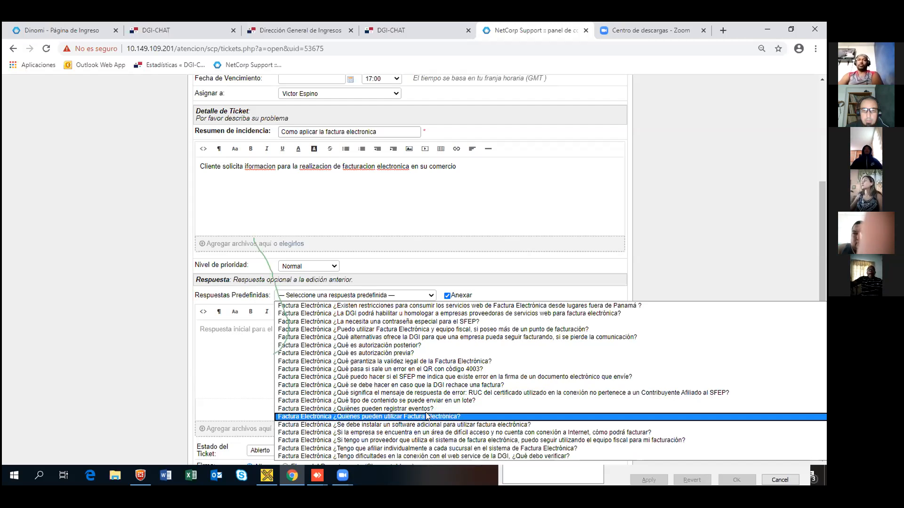
pyautogui.scroll(-3, 427, 417)
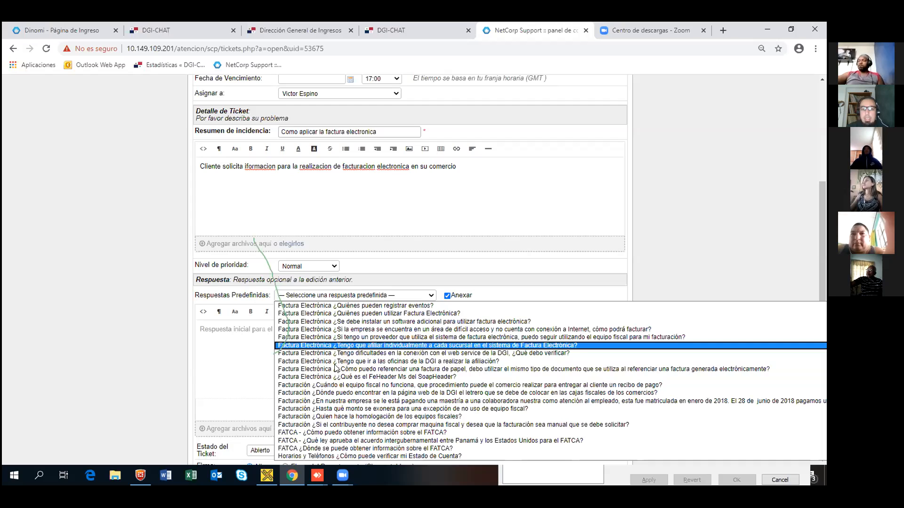
pyautogui.click(241, 347)
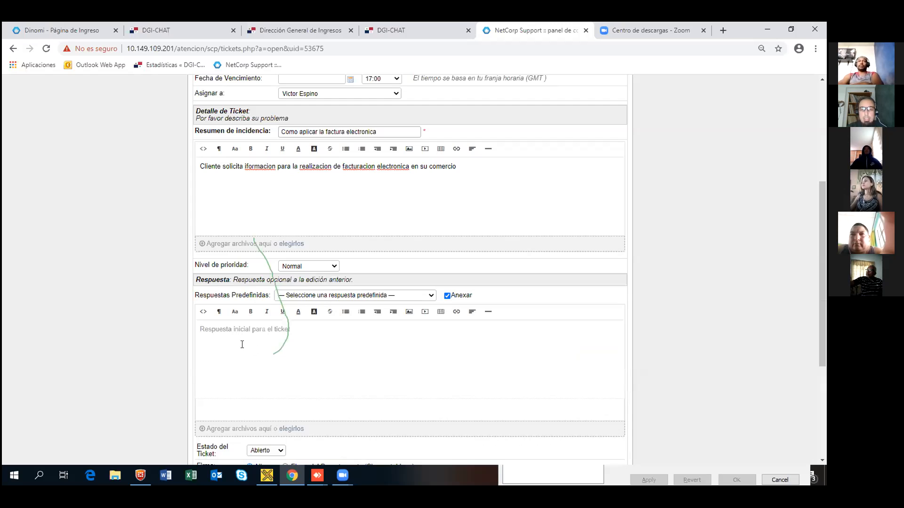
# Step: Type the reply 'SE le indica al cliente que los requisitos son los siguientes' with a bullet 'REgistro'
pyautogui.write('SE le i')
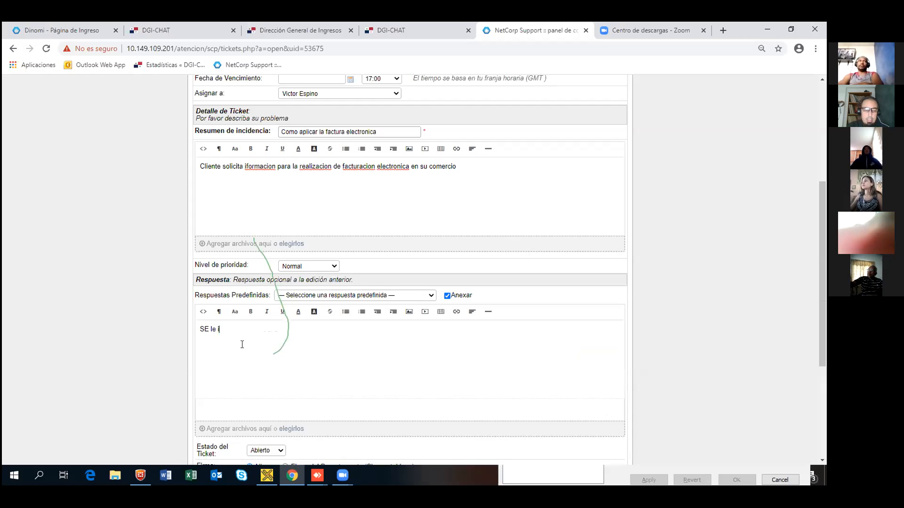
pyautogui.write('ndica al cliente que los requ')
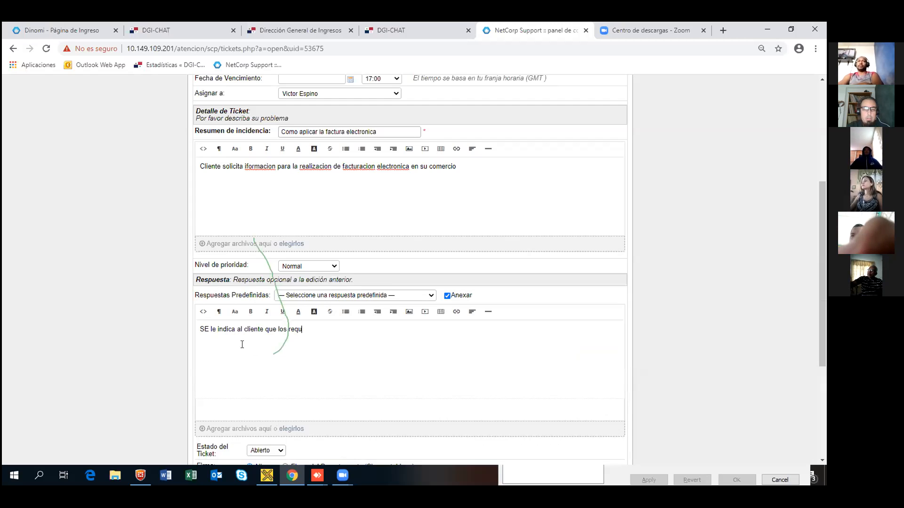
pyautogui.write('isit')
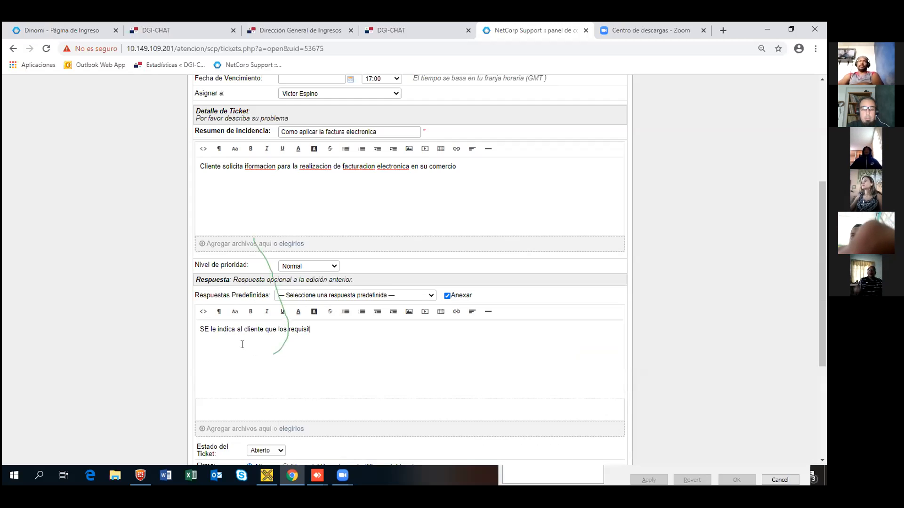
pyautogui.write('os son los siguientes')
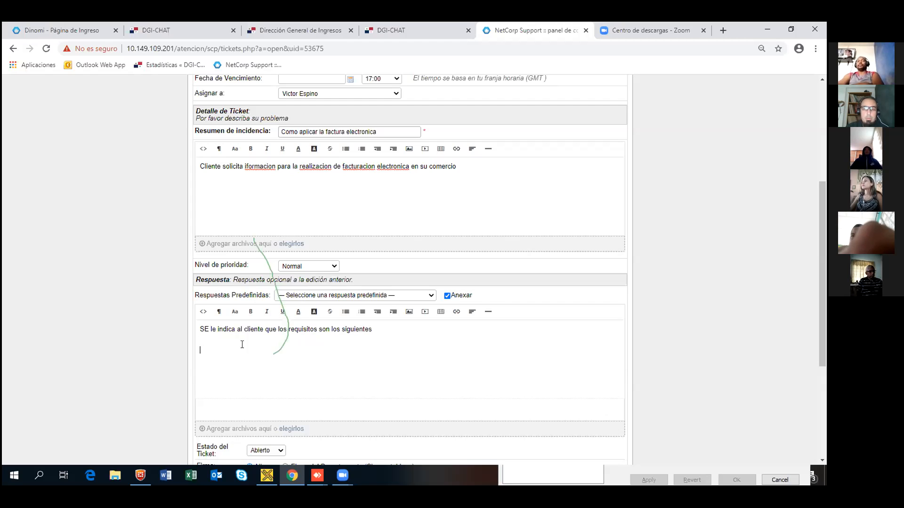
pyautogui.click(347, 318)
pyautogui.write('REgistro publico')
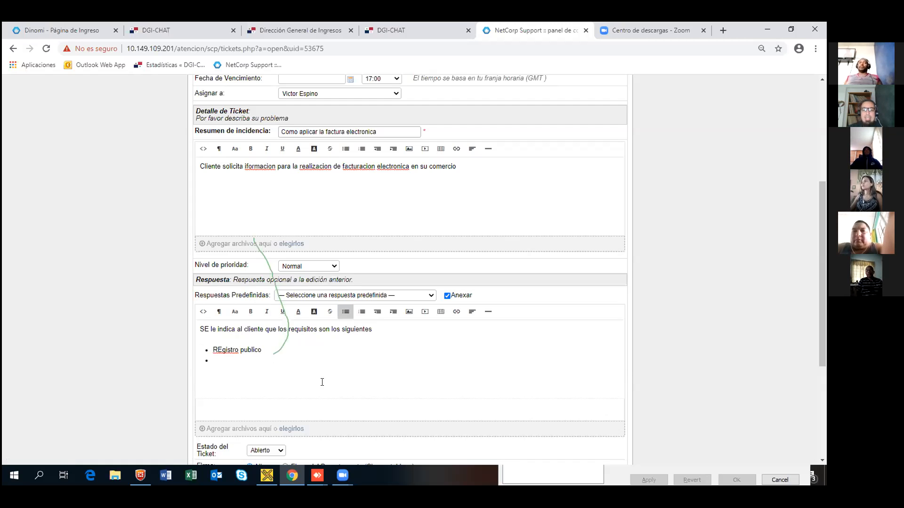
# Step: Scroll back to the ticket detail and bring up spelling suggestions for 'iformacion'
pyautogui.scroll(-2, 151, 366)
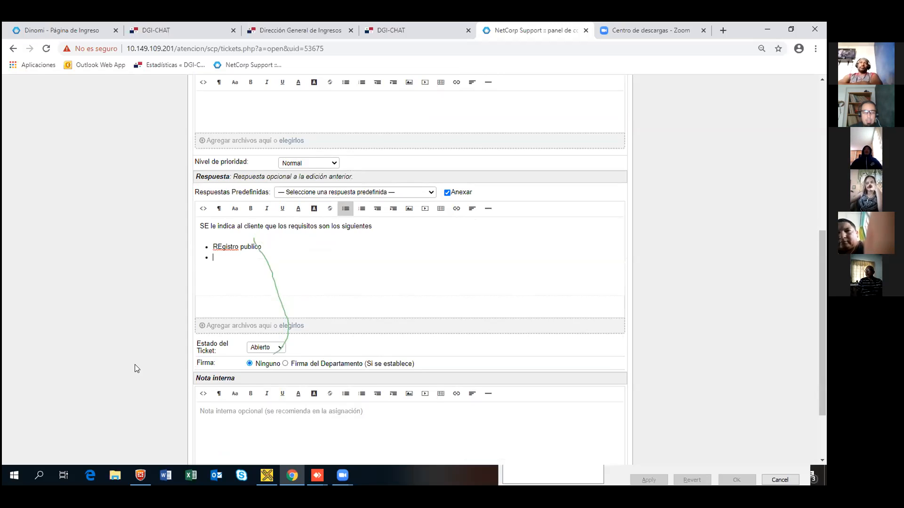
pyautogui.scroll(-2, 119, 401)
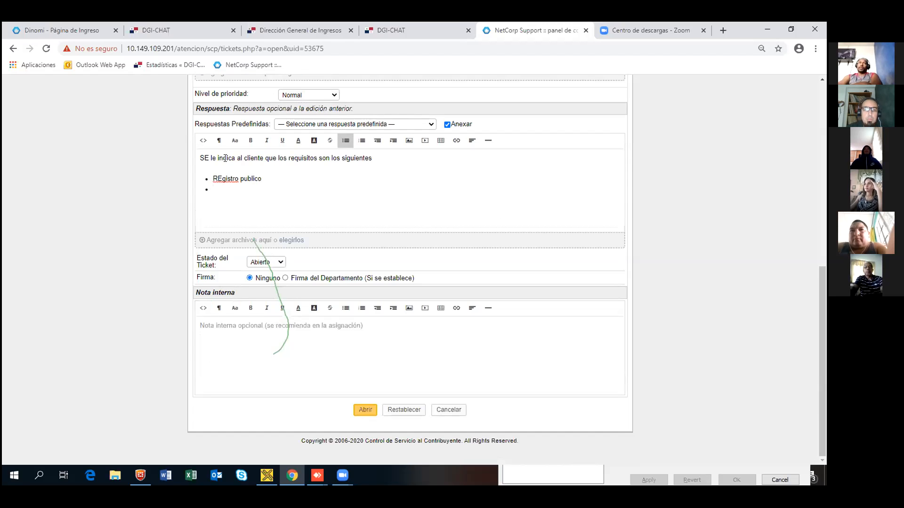
pyautogui.scroll(3, 228, 198)
pyautogui.scroll(2, 229, 190)
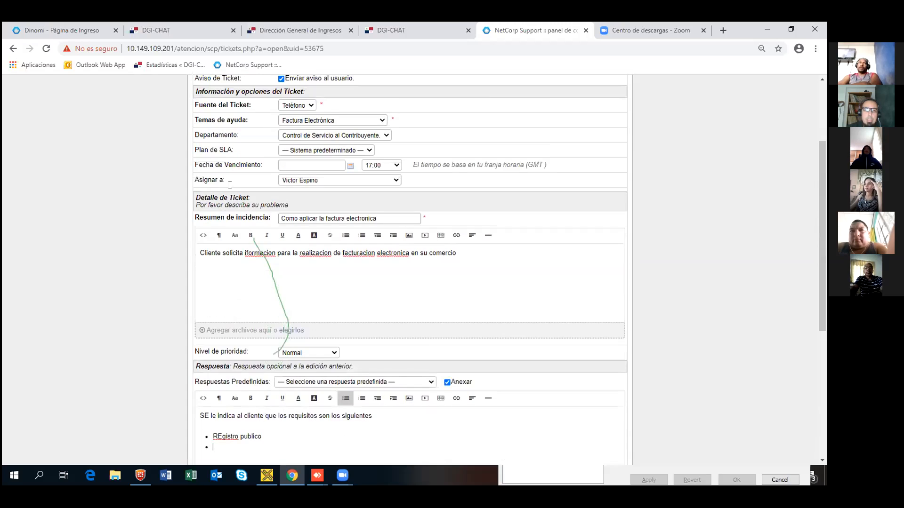
pyautogui.rightClick(264, 254)
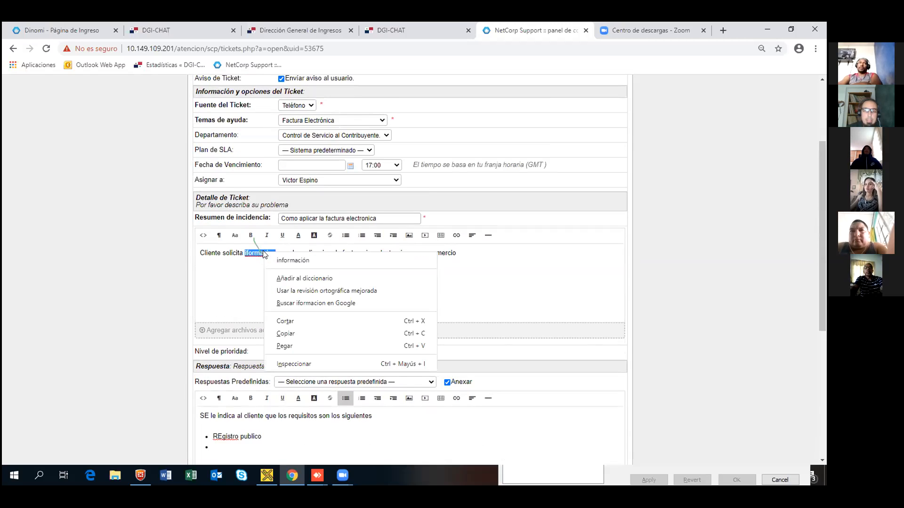
# Step: Correct the description's spelling to 'información', 'realización', 'facturación' and 'electrónica'
pyautogui.click(305, 260)
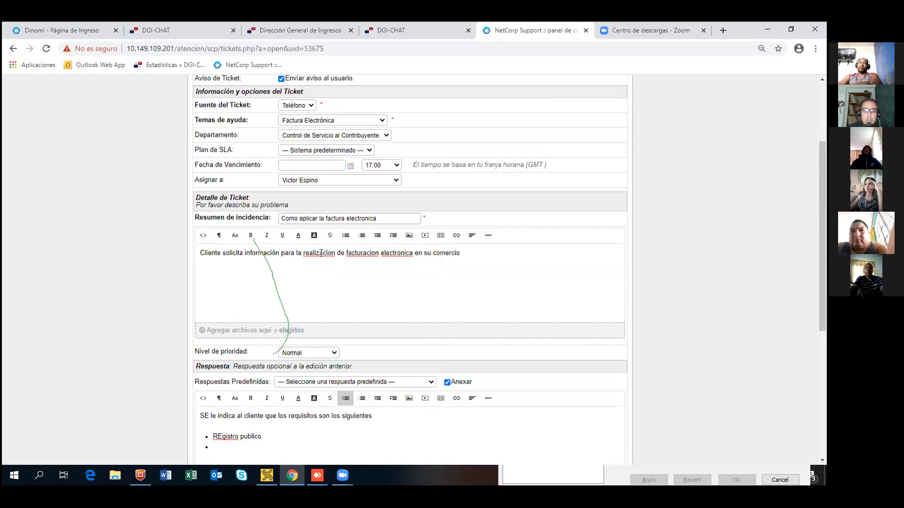
pyautogui.rightClick(321, 256)
pyautogui.click(348, 262)
pyautogui.rightClick(365, 254)
pyautogui.click(392, 260)
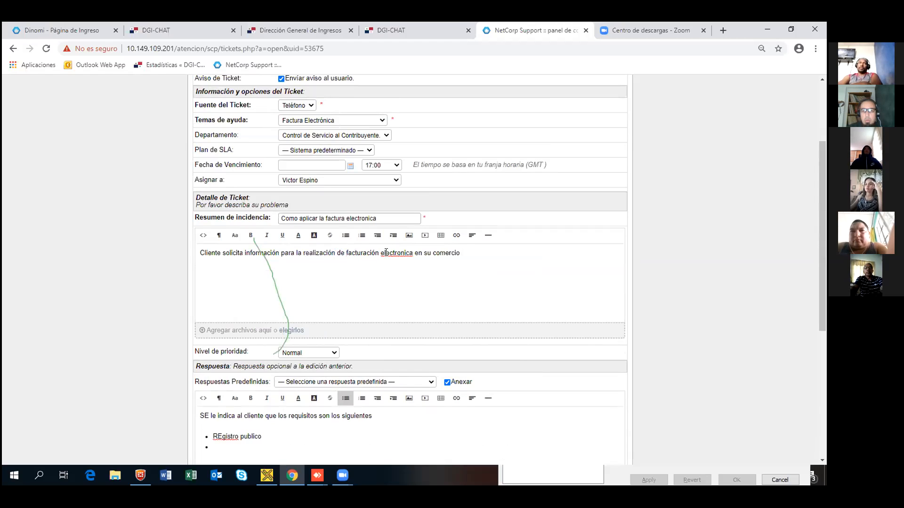
pyautogui.rightClick(397, 255)
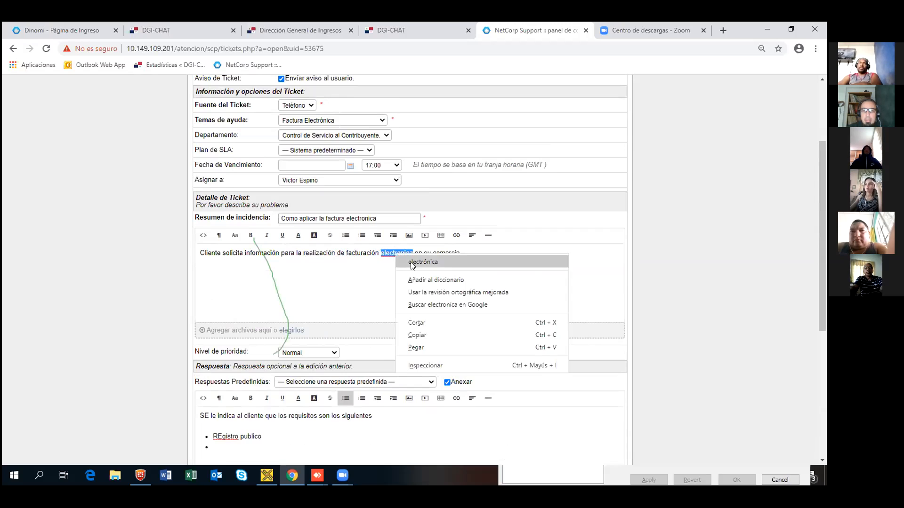
pyautogui.click(411, 262)
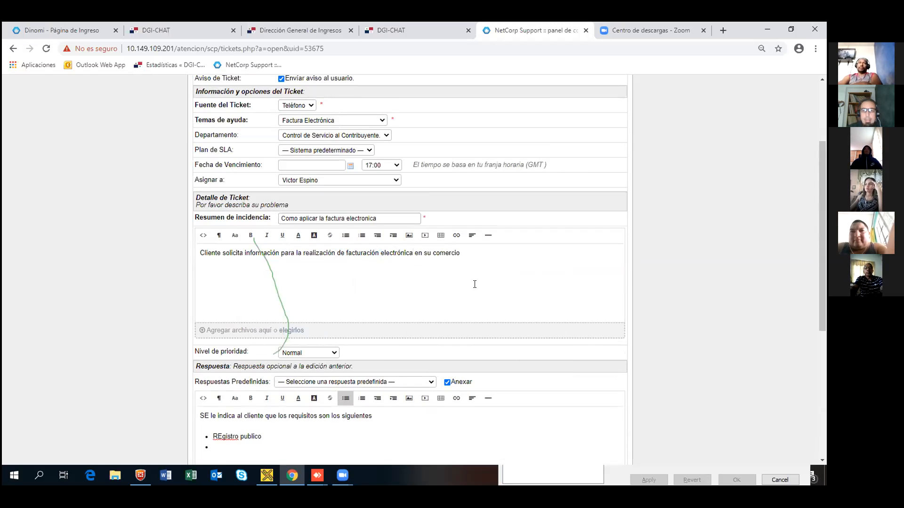
# Step: Correct the first bullet to 'Registro publico' and return the cursor to its end
pyautogui.scroll(-1, 269, 349)
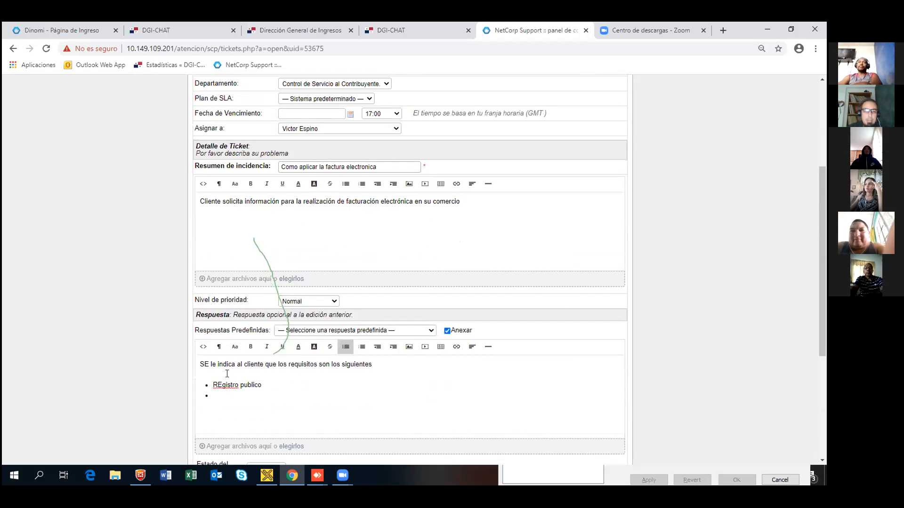
pyautogui.rightClick(223, 386)
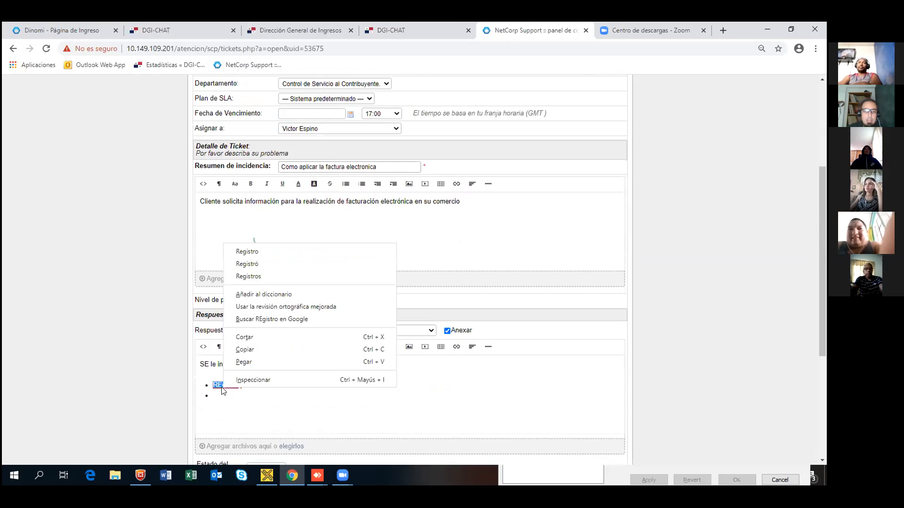
pyautogui.click(261, 251)
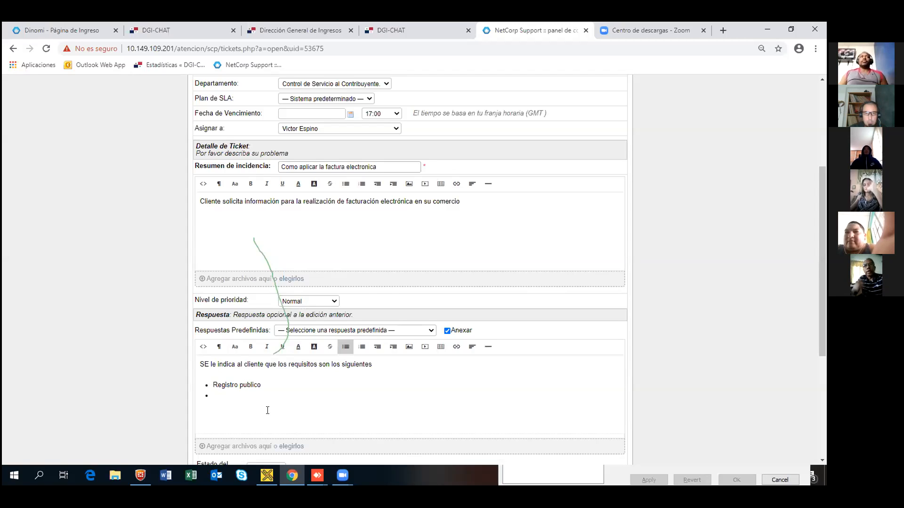
pyautogui.click(237, 385)
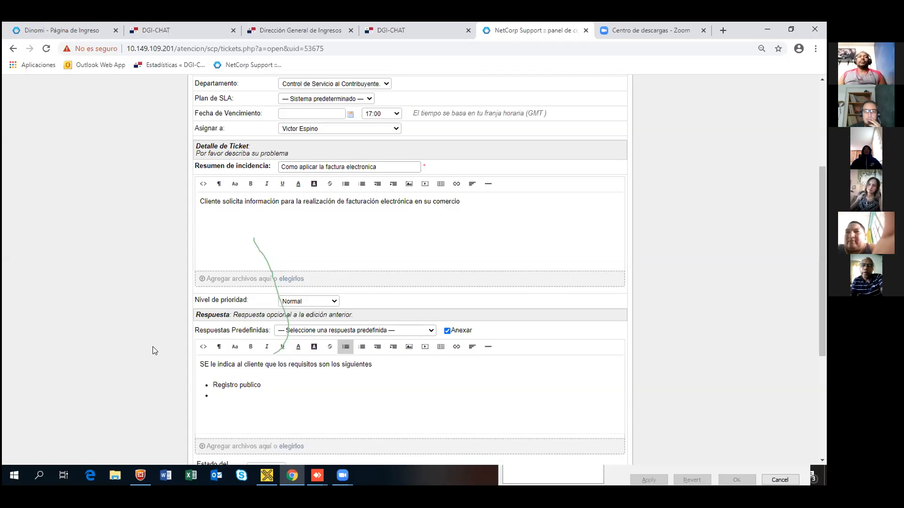
pyautogui.scroll(-2, 153, 347)
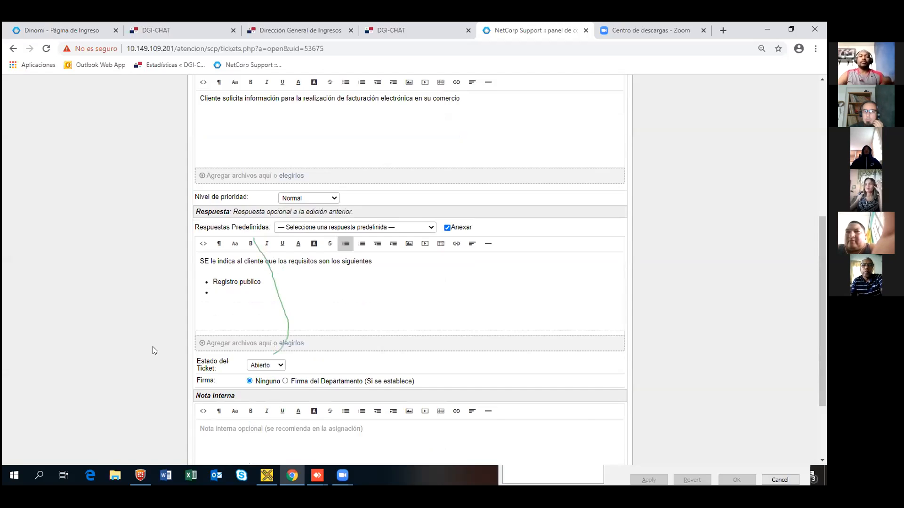
pyautogui.scroll(3, 152, 347)
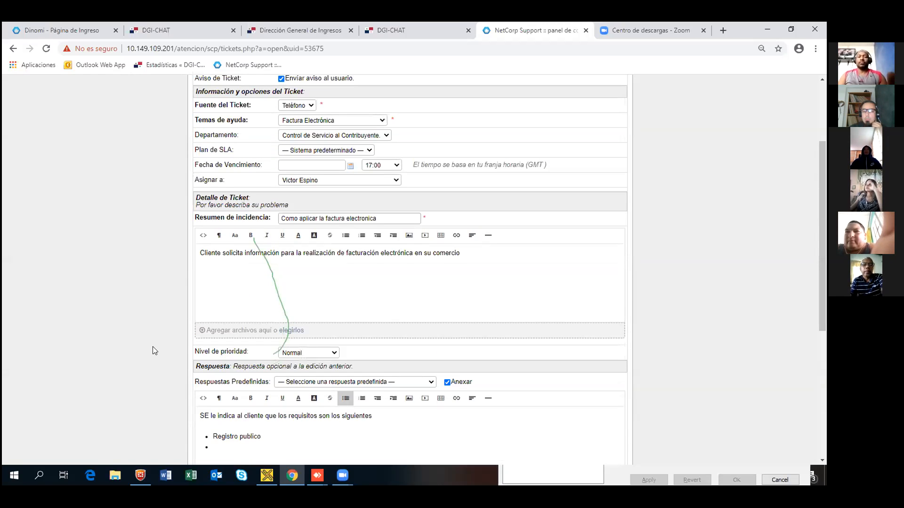
pyautogui.scroll(-2, 153, 348)
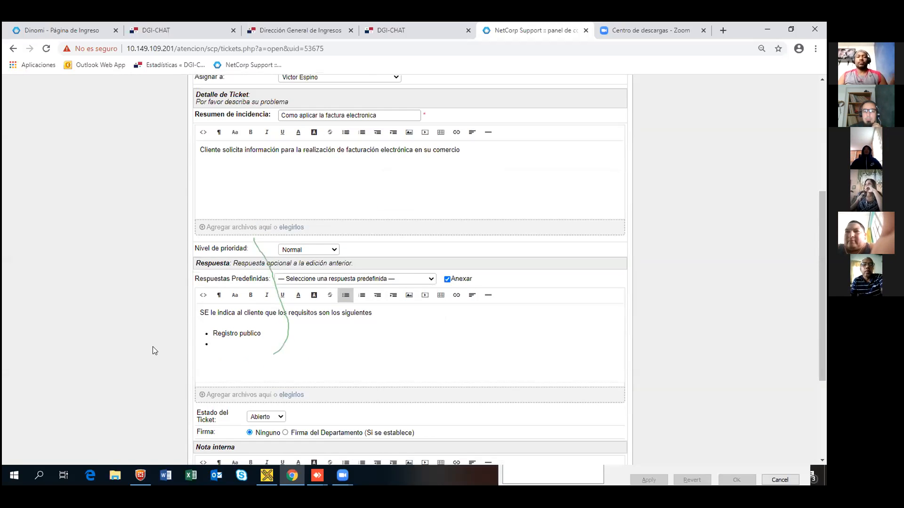
pyautogui.scroll(-1, 152, 350)
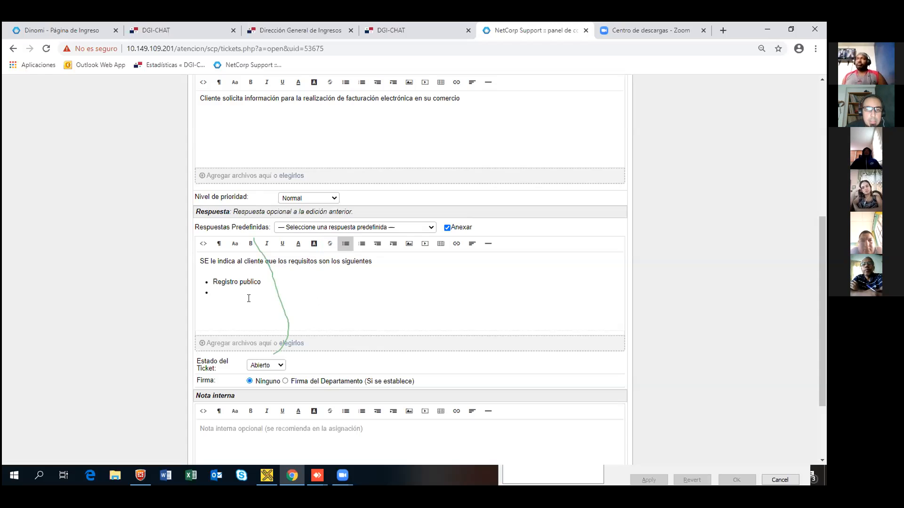
# Step: Scroll up the new ticket form to review the reply with its 'Registro publico' bullet
pyautogui.scroll(5, 241, 273)
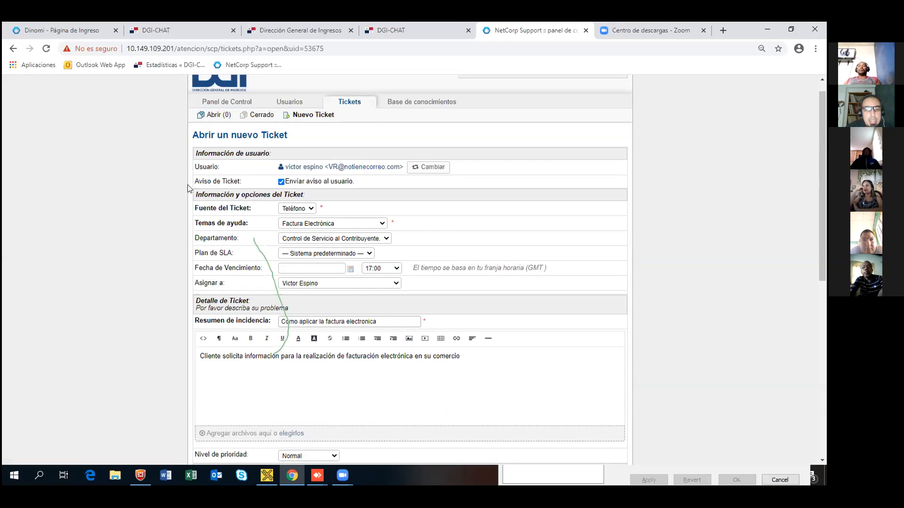
pyautogui.scroll(-2, 184, 191)
pyautogui.scroll(-4, 206, 203)
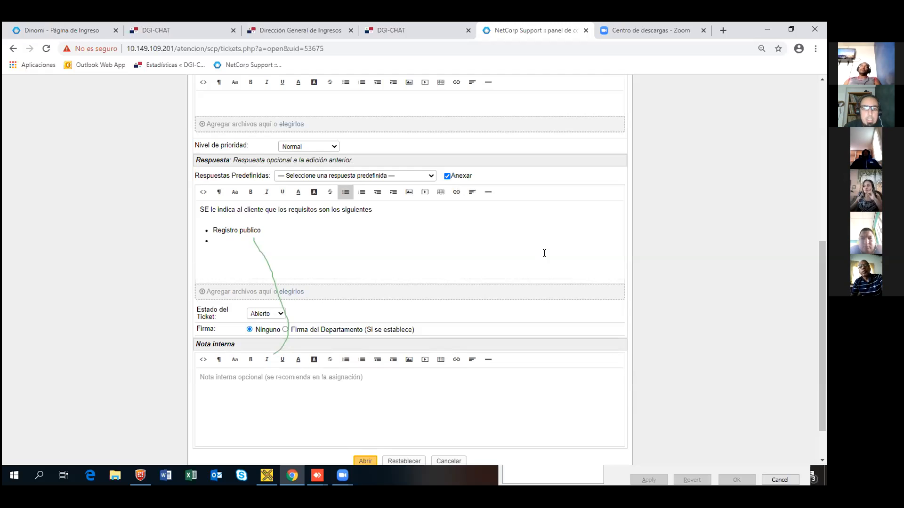
pyautogui.click(282, 315)
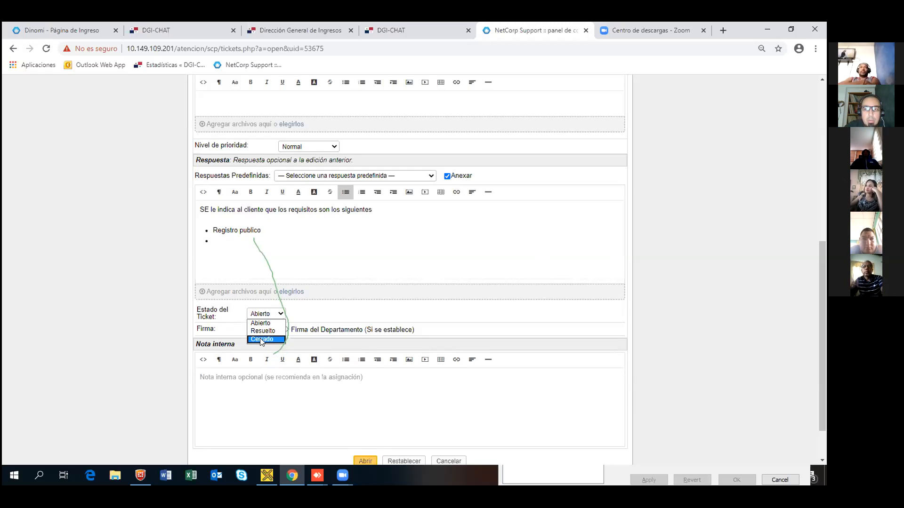
pyautogui.click(268, 323)
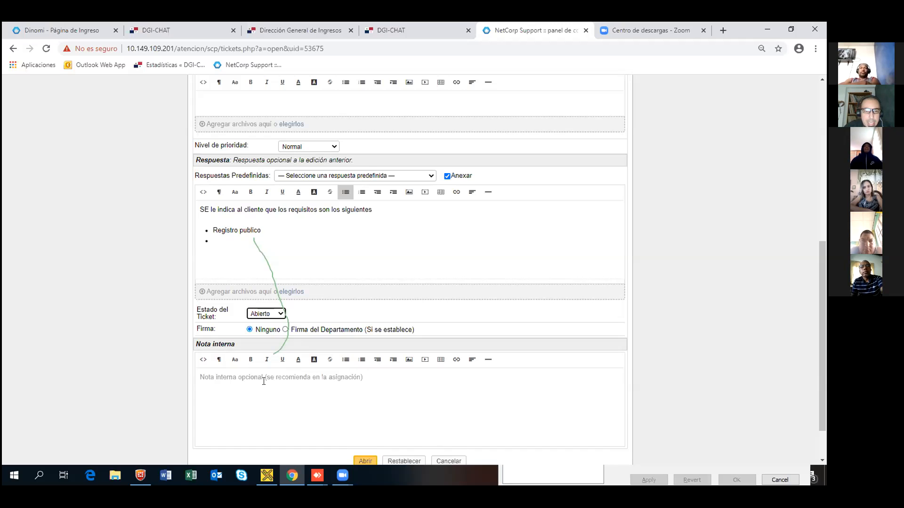
pyautogui.scroll(-2, 202, 334)
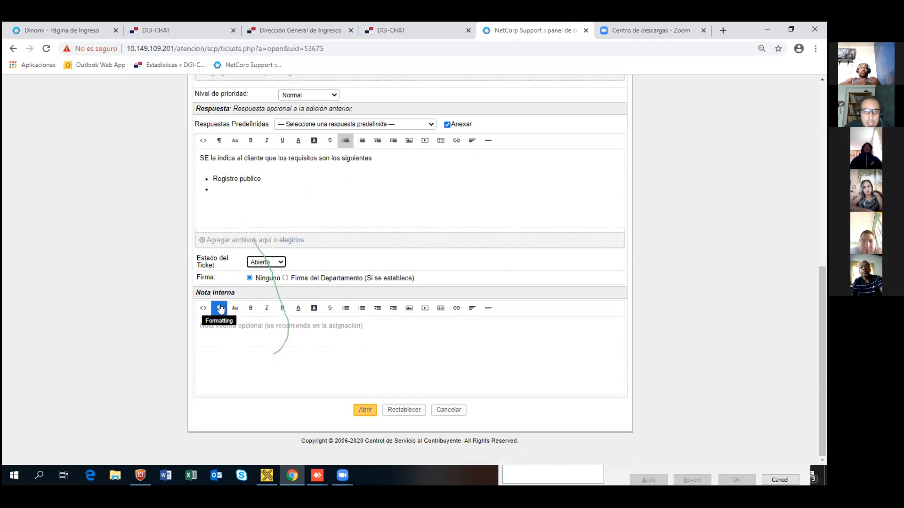
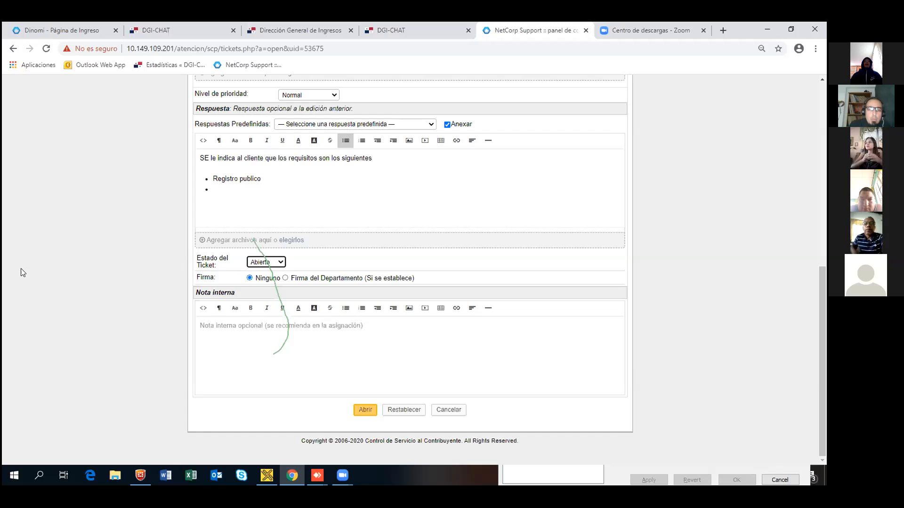
# Step: Set the new ticket's Estado del Ticket to Resuelto and submit it
pyautogui.click(277, 260)
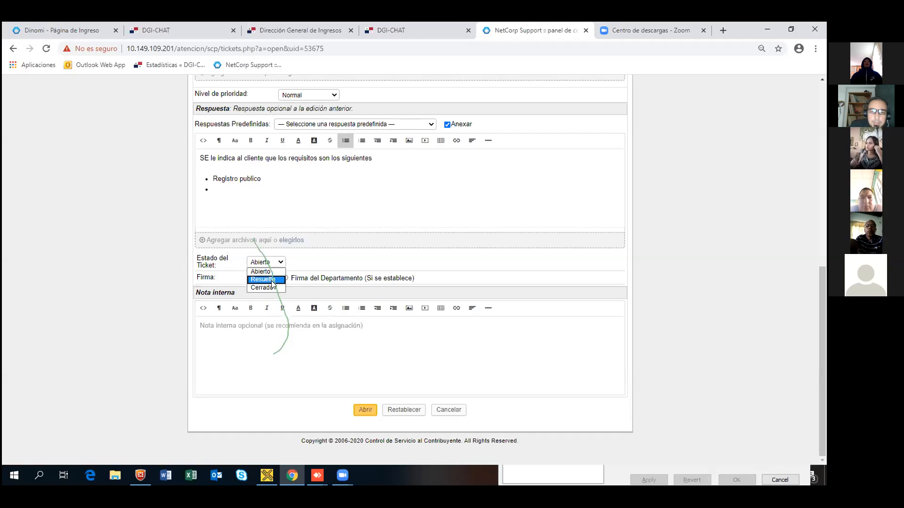
pyautogui.click(272, 281)
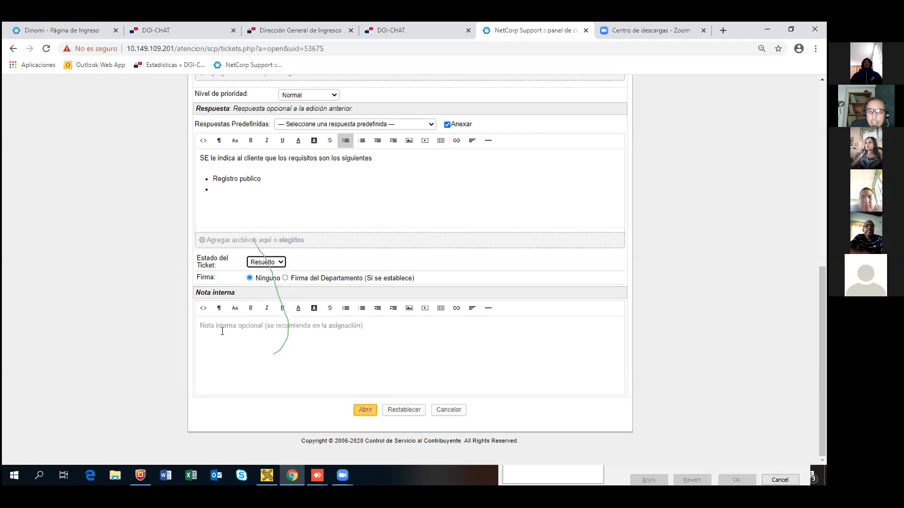
pyautogui.click(364, 412)
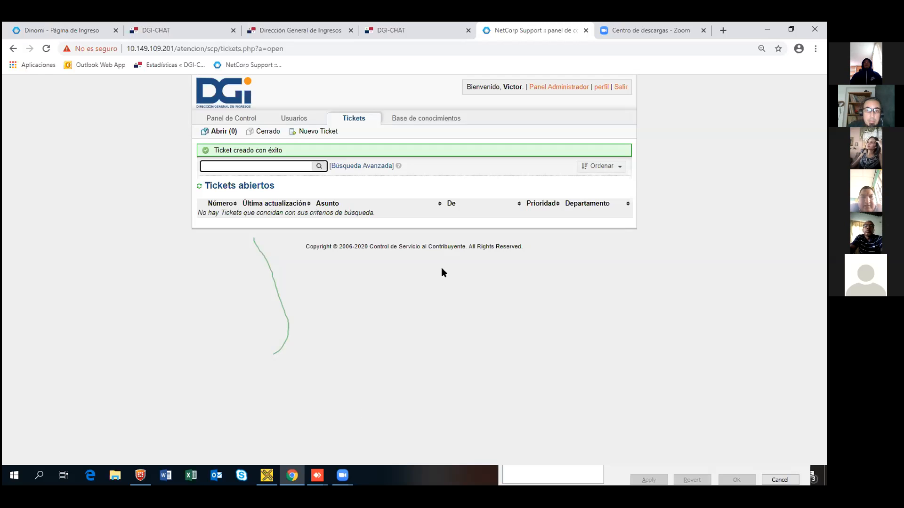
pyautogui.click(271, 134)
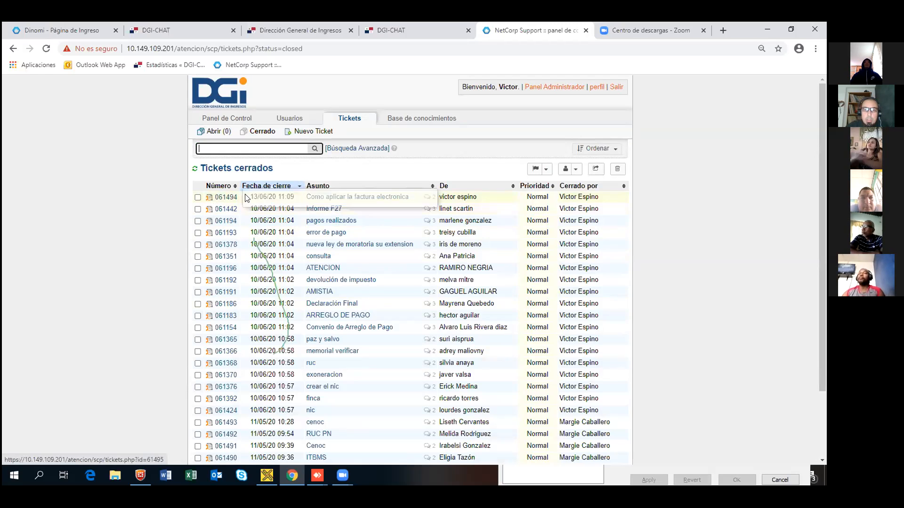
pyautogui.moveTo(218, 200)
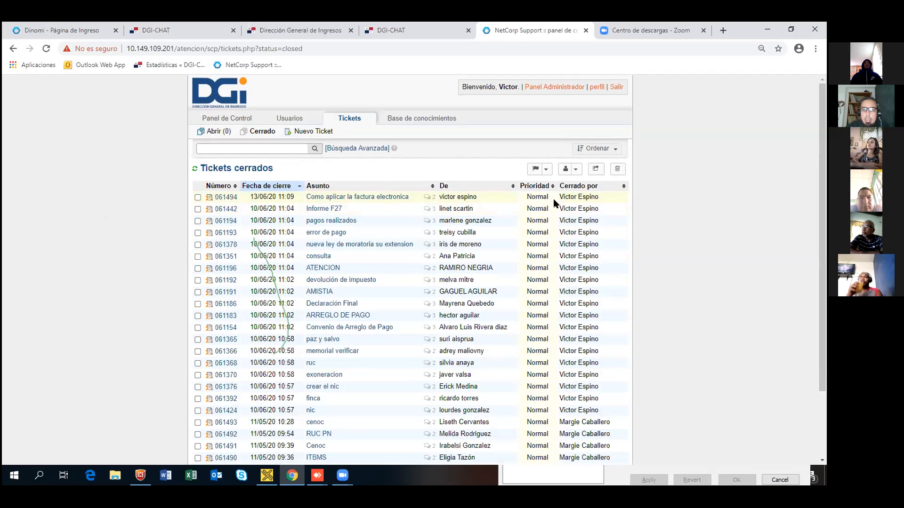
pyautogui.click(368, 198)
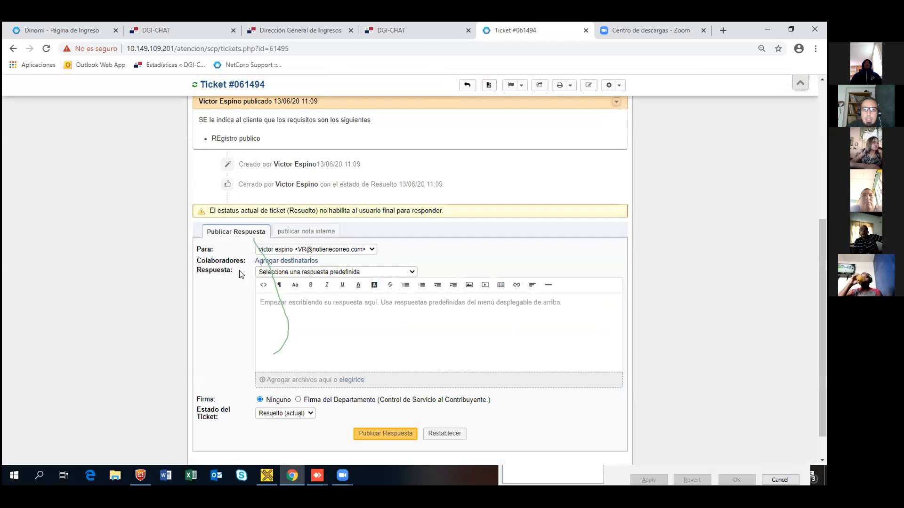
pyautogui.scroll(-2, 153, 248)
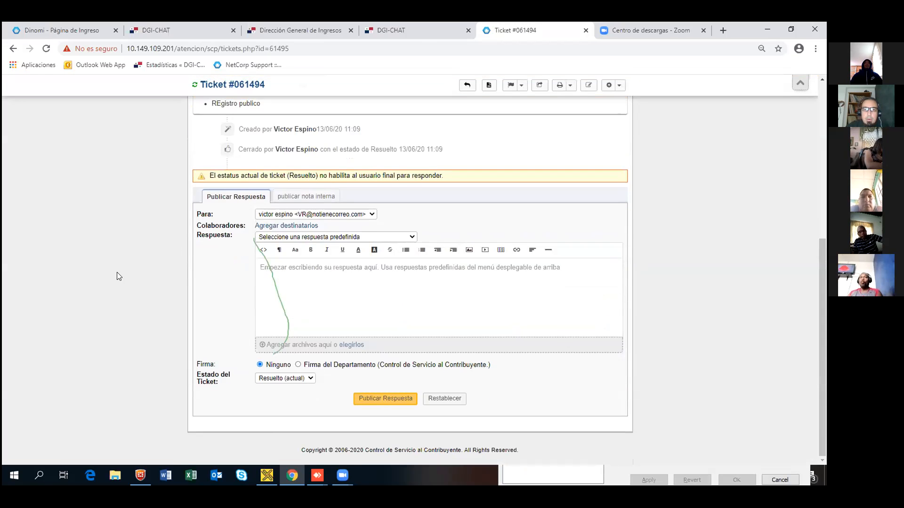
pyautogui.scroll(3, 117, 272)
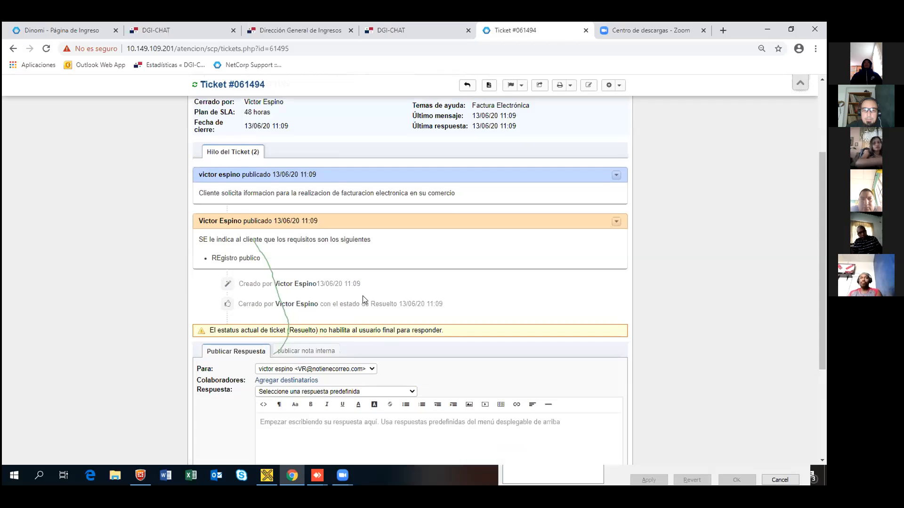
pyautogui.scroll(3, 70, 283)
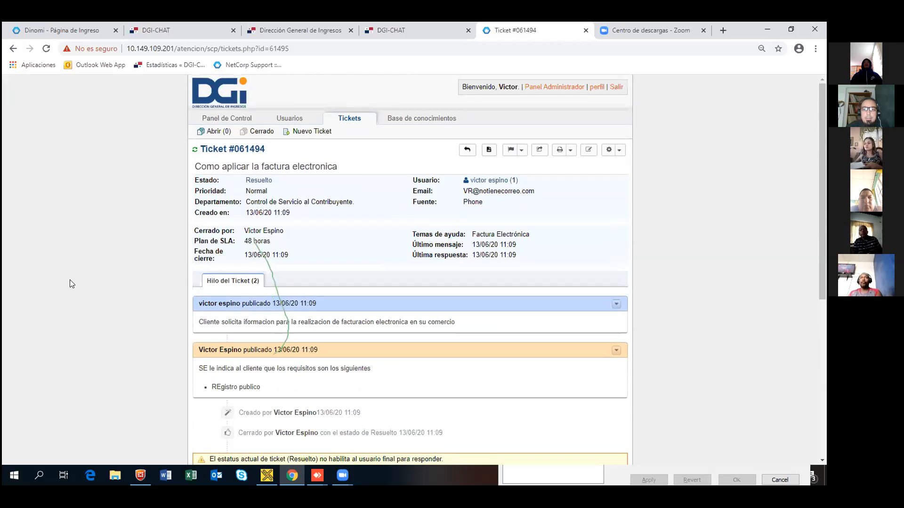
pyautogui.click(259, 132)
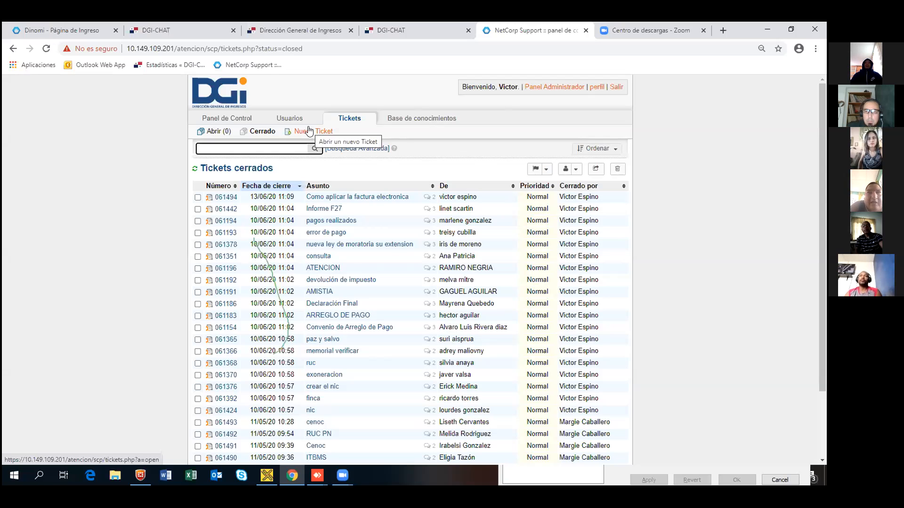
# Step: Scroll down the closed tickets list
pyautogui.scroll(-3, 403, 286)
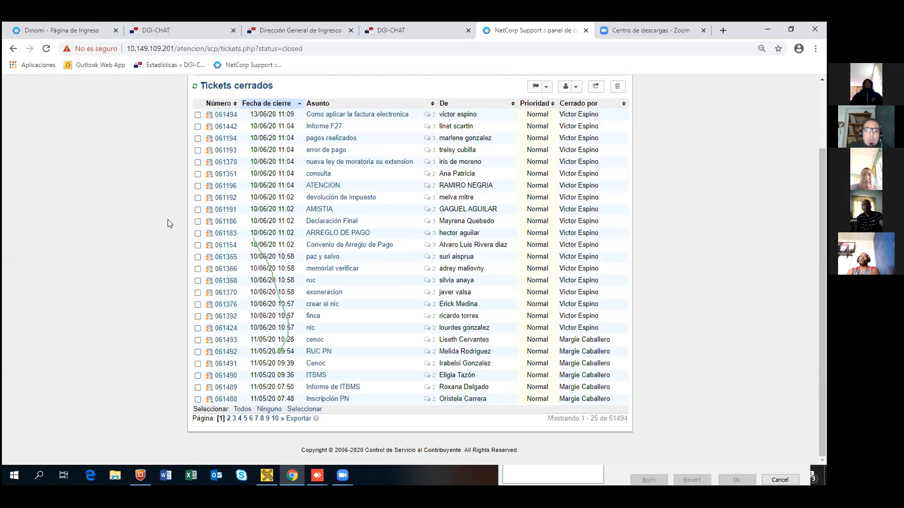
pyautogui.scroll(2, 175, 211)
pyautogui.scroll(1, 175, 211)
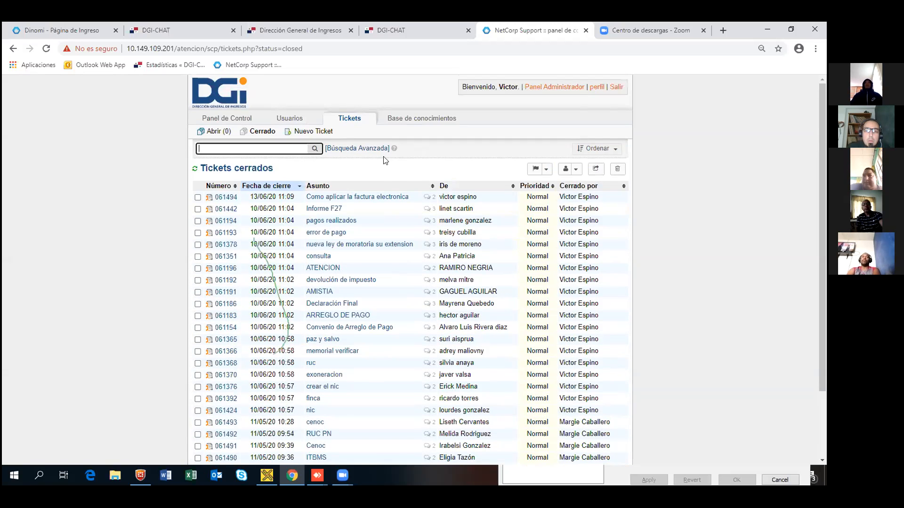
# Step: Reopen ticket 'Como aplicar la factura electronica' and place the cursor in its empty reply editor
pyautogui.click(345, 198)
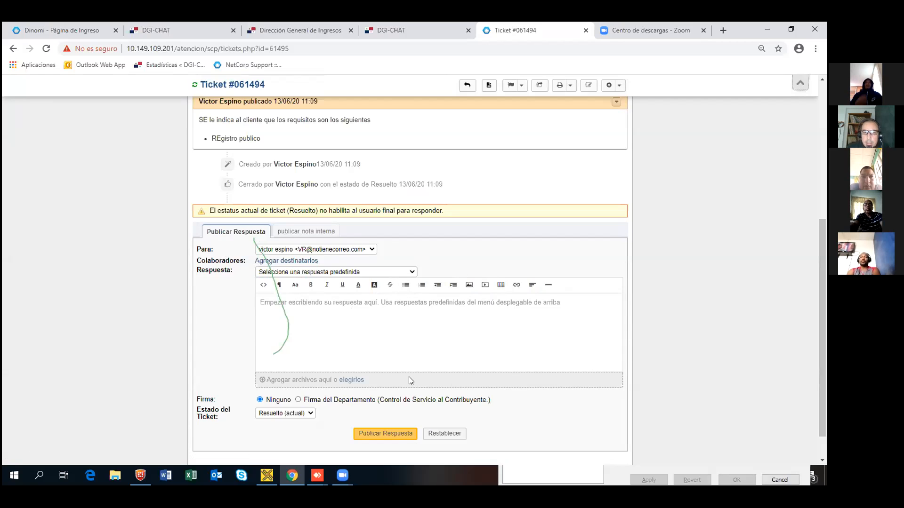
pyautogui.click(312, 309)
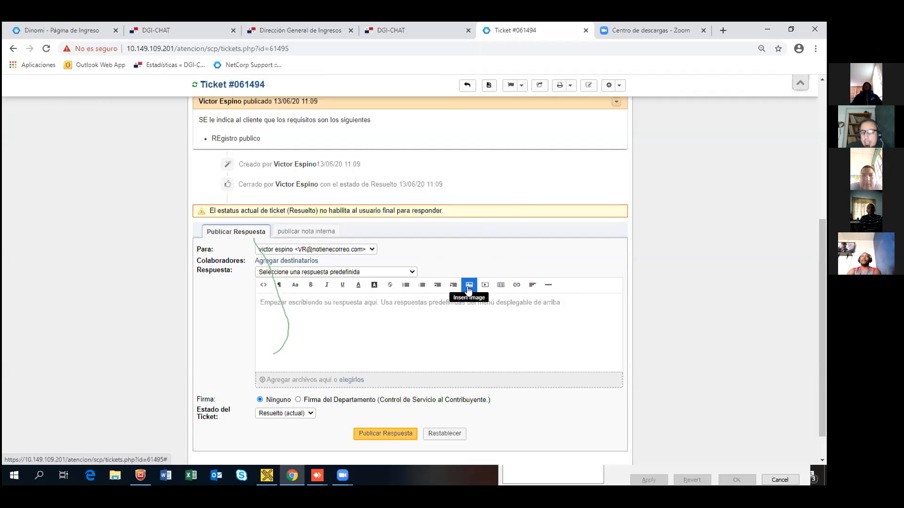
pyautogui.click(412, 272)
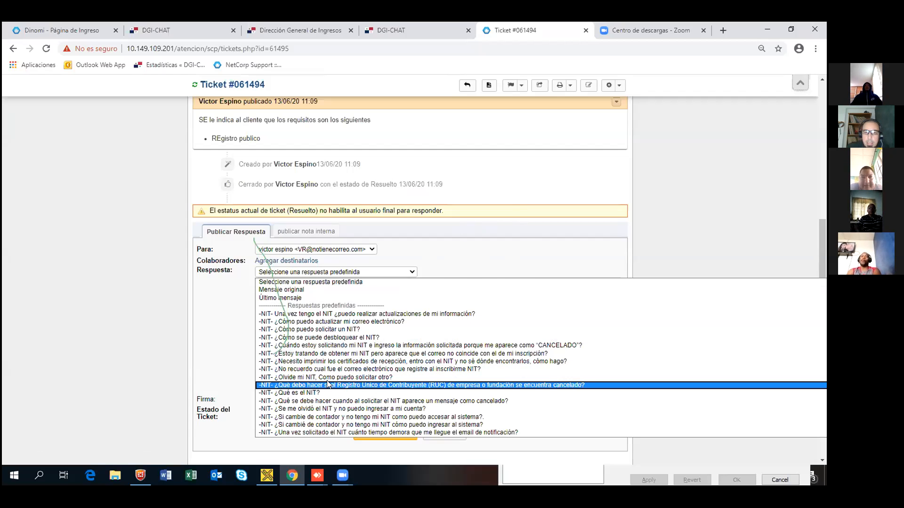
pyautogui.scroll(-5, 328, 383)
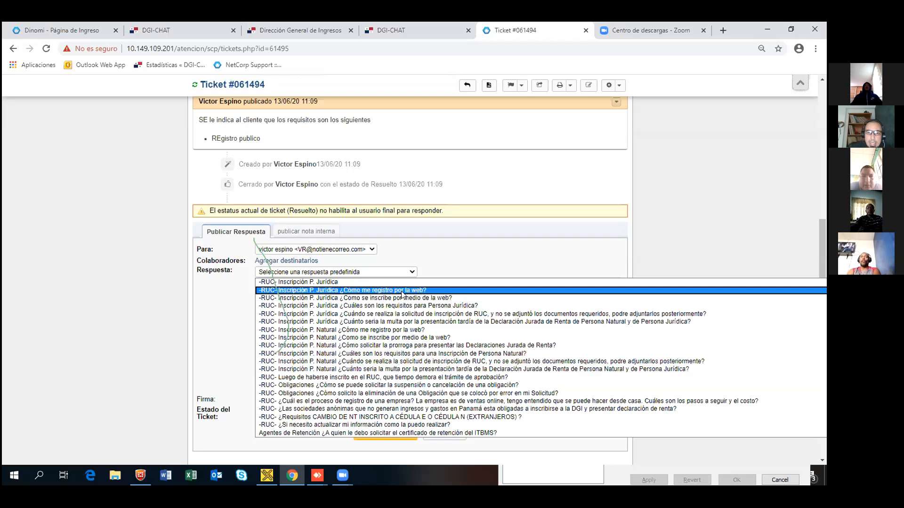
pyautogui.click(372, 331)
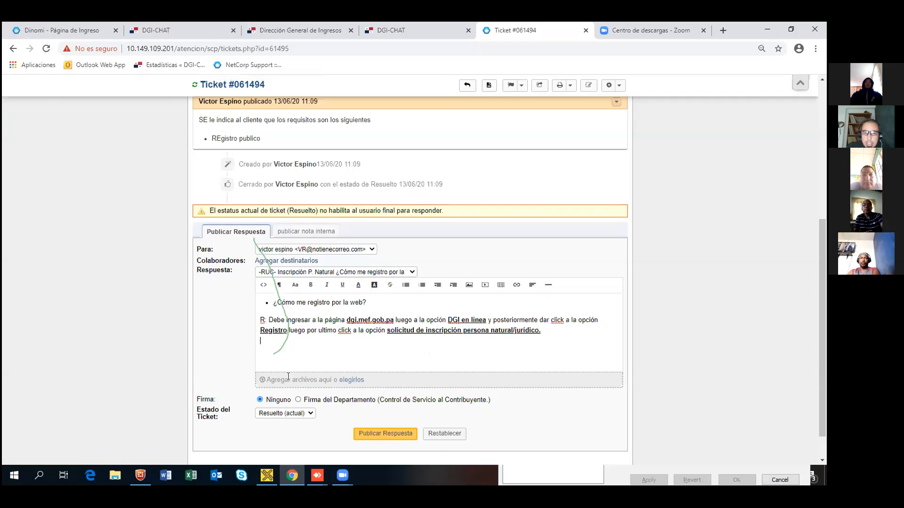
# Step: Cancel attaching a file to the reply and bring up the Añadir colaborador box
pyautogui.click(348, 380)
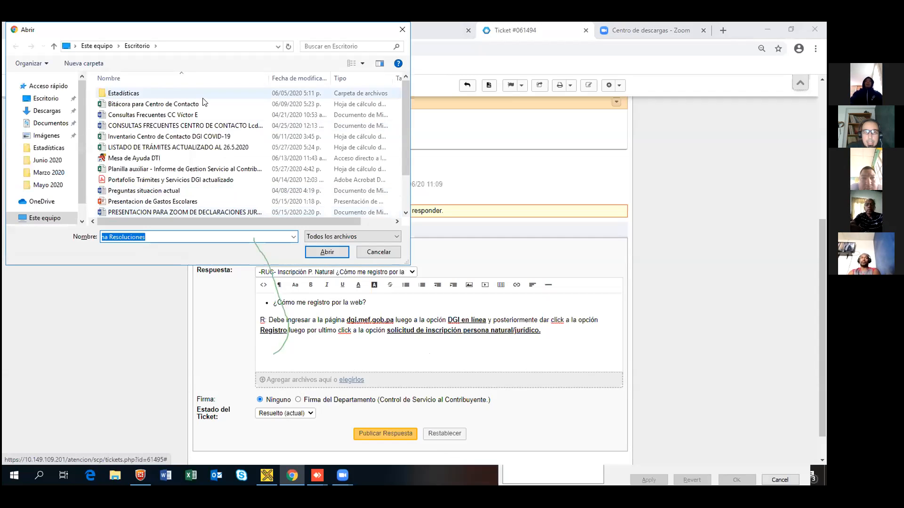
pyautogui.click(379, 252)
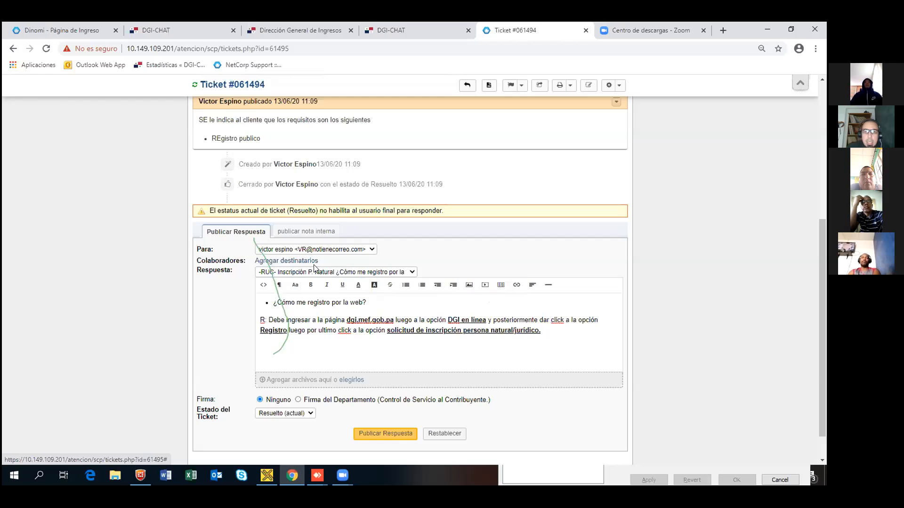
pyautogui.click(286, 262)
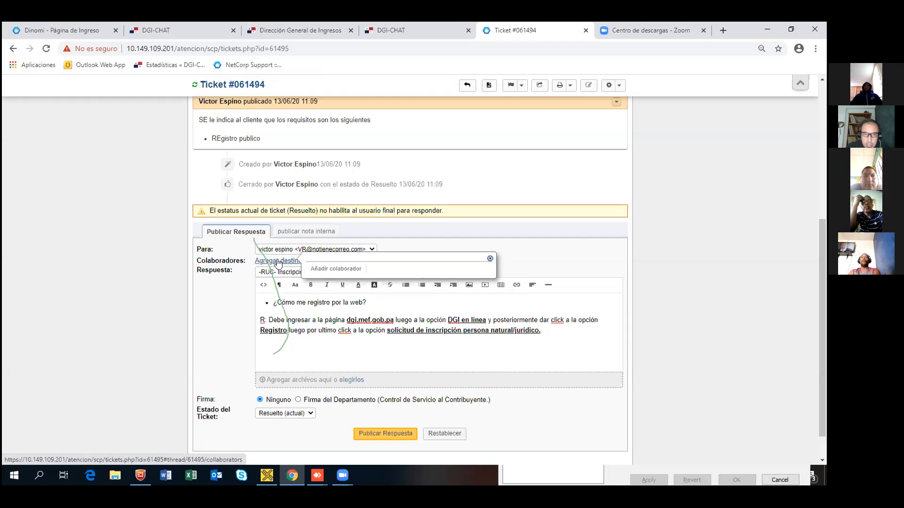
# Step: Dismiss the Añadir colaborador prompt, returning to the reply with the canned registration answer
pyautogui.click(372, 354)
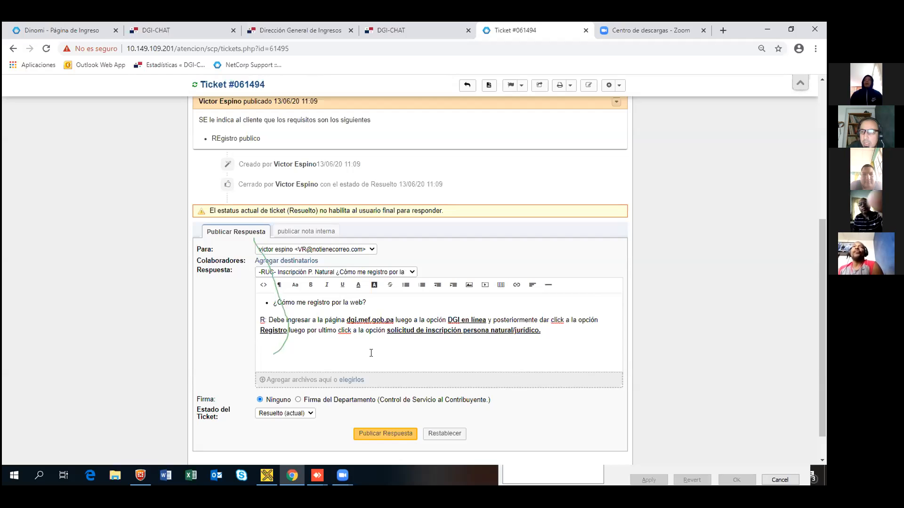
pyautogui.moveTo(302, 486)
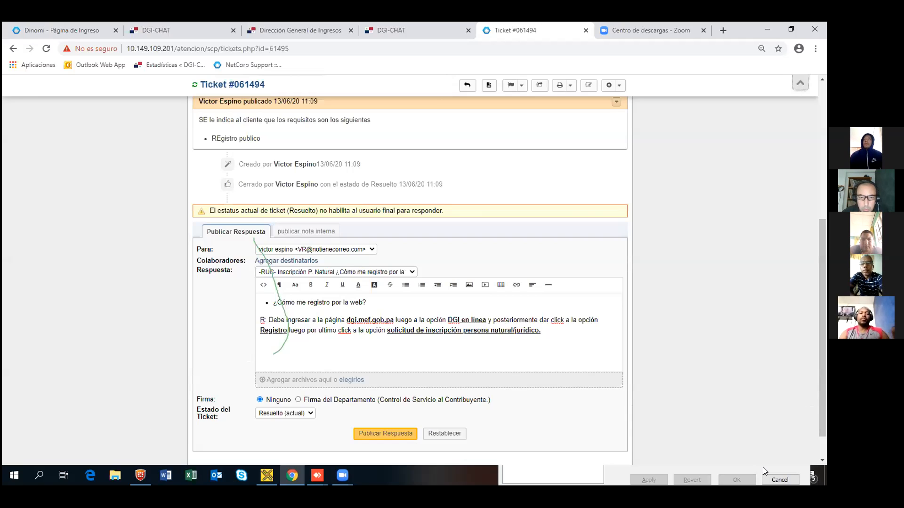
pyautogui.click(342, 476)
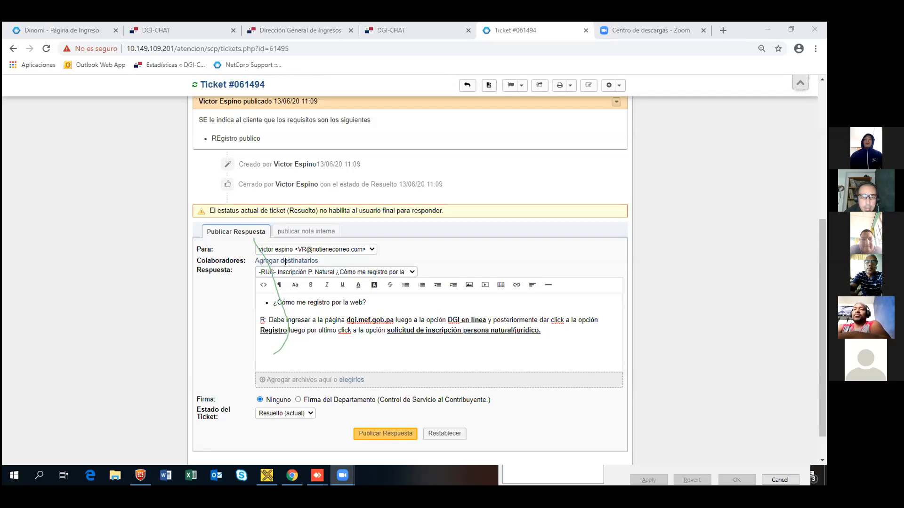
pyautogui.scroll(-1, 374, 419)
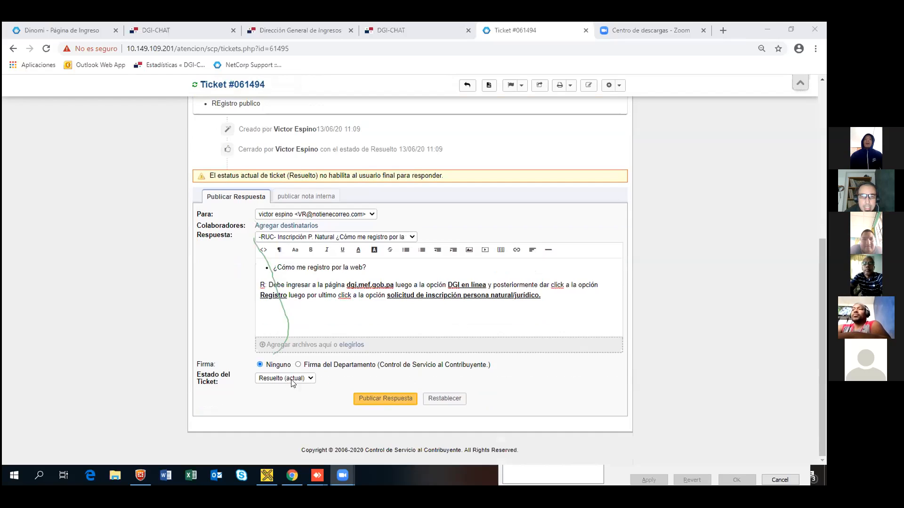
pyautogui.click(309, 378)
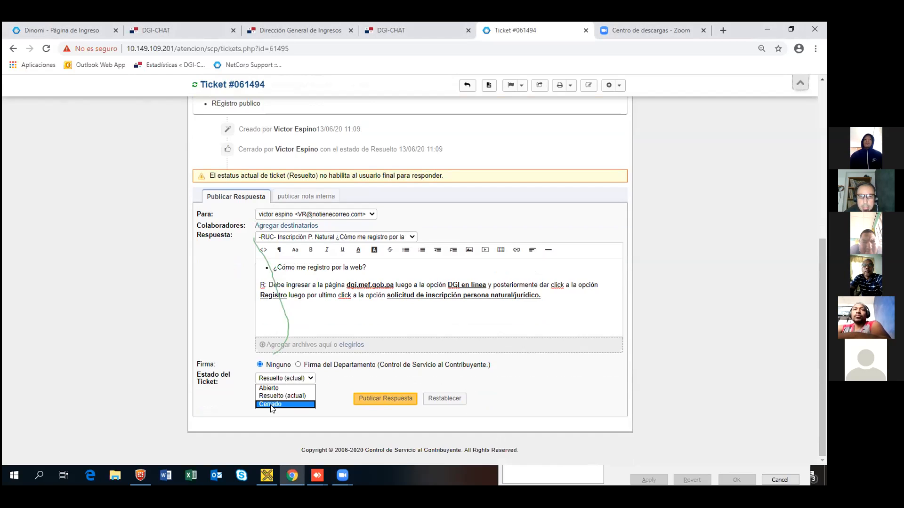
pyautogui.click(113, 199)
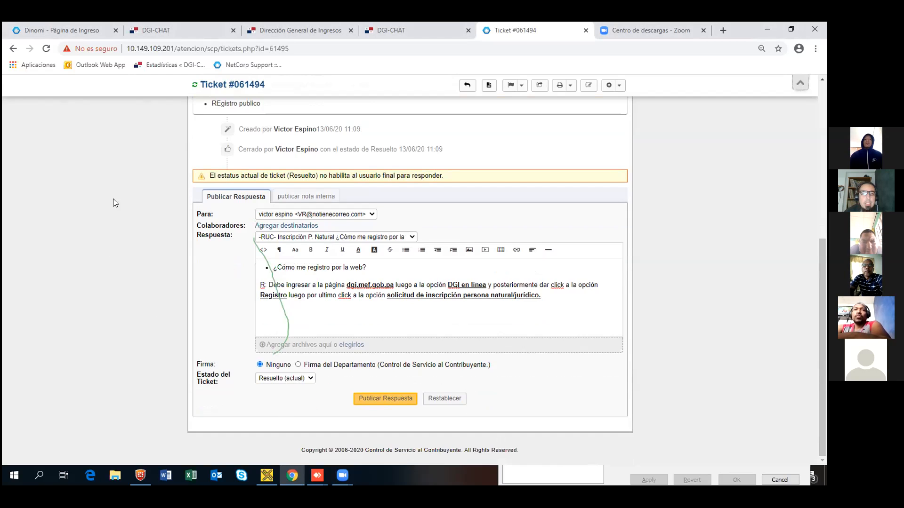
pyautogui.scroll(6, 114, 200)
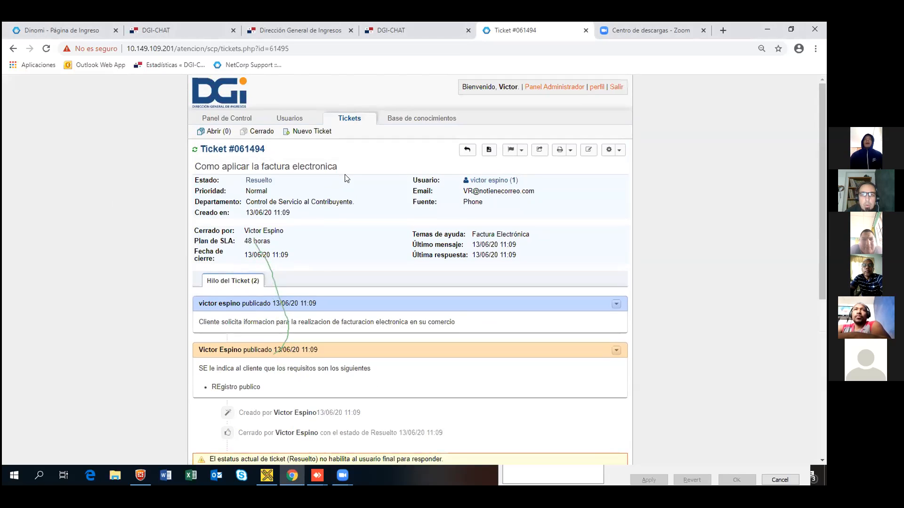
pyautogui.click(313, 132)
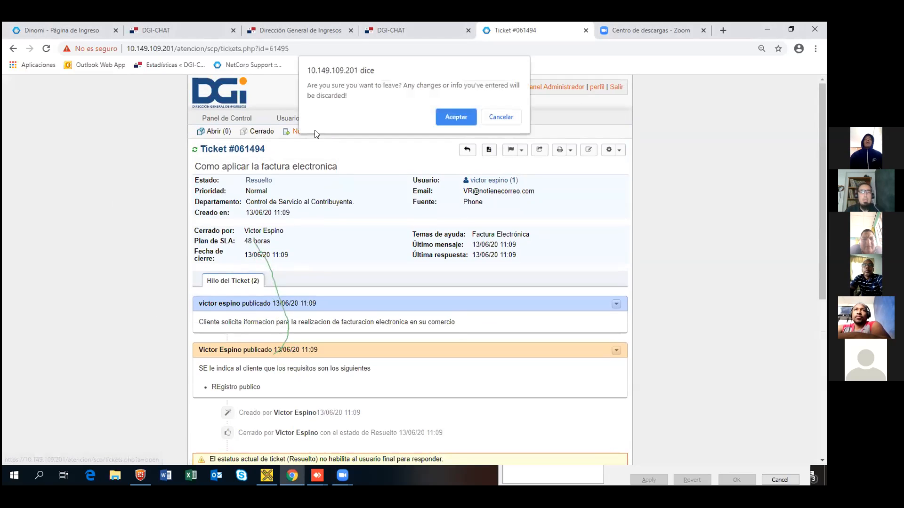
# Step: Confirm leaving for the new ticket form and enter the new user's full name
pyautogui.click(464, 119)
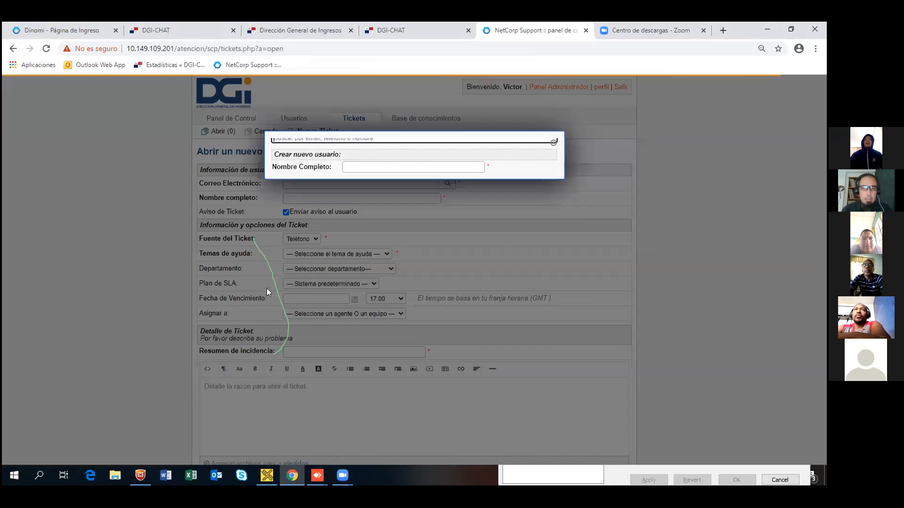
pyautogui.click(353, 206)
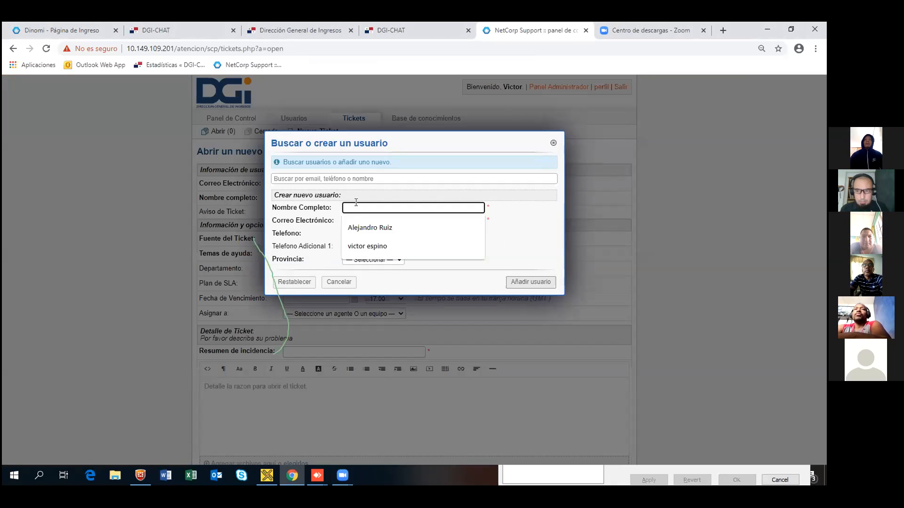
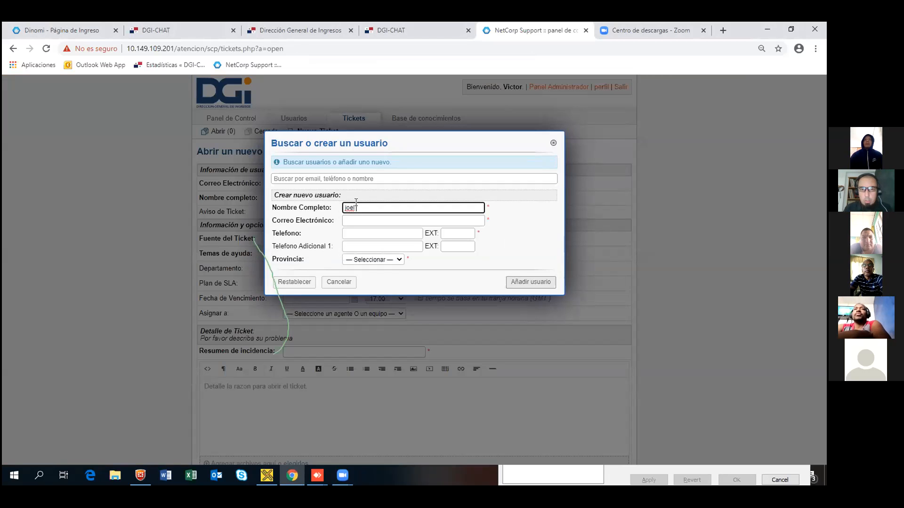
pyautogui.hotkey('shift', 'Tab')
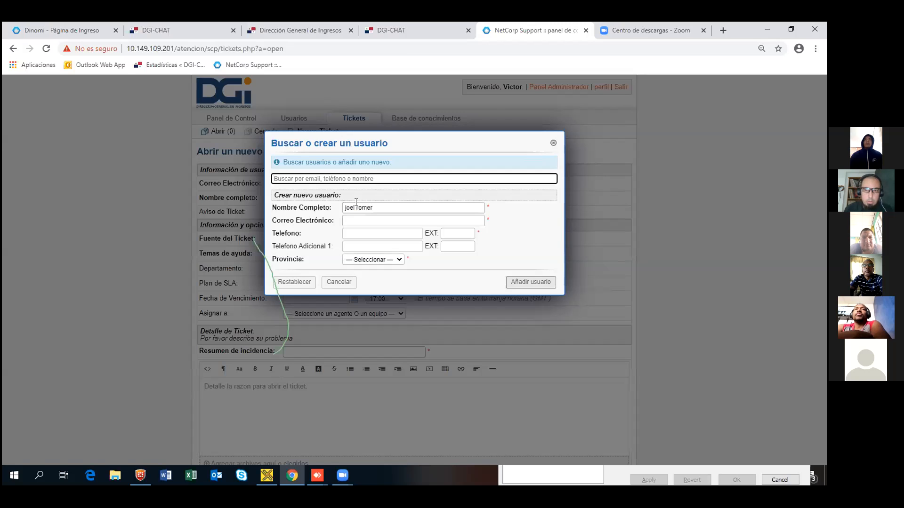
# Step: Fill in the user's e-mail and phone number, set province Panamá, and add the user
pyautogui.click(367, 217)
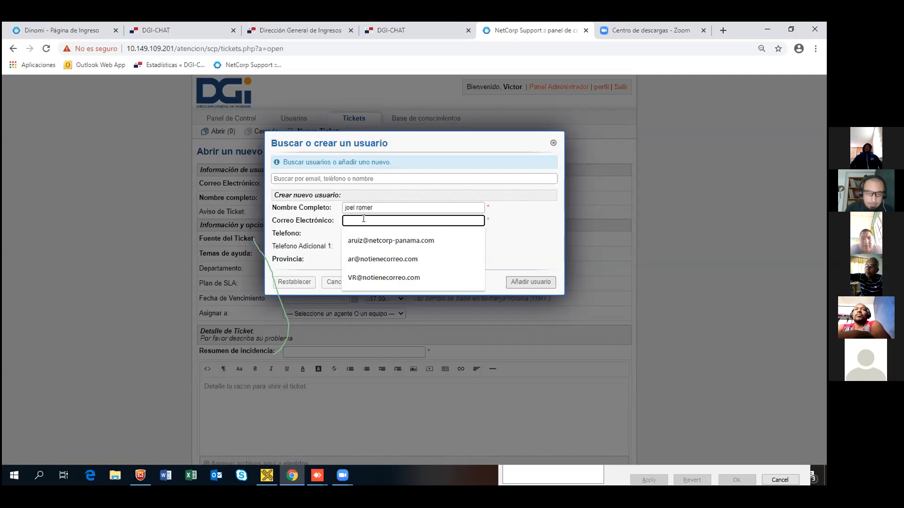
pyautogui.write('JR@NOTIENE')
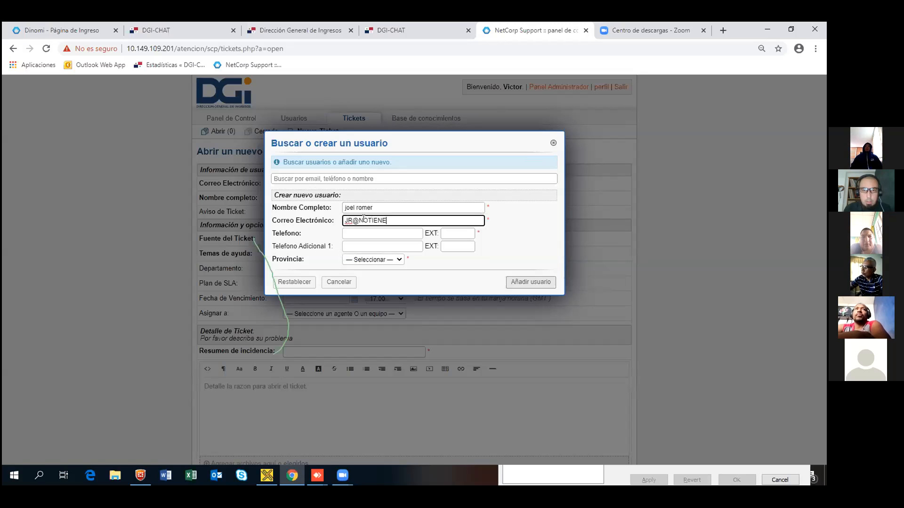
pyautogui.write('CORREO.COM')
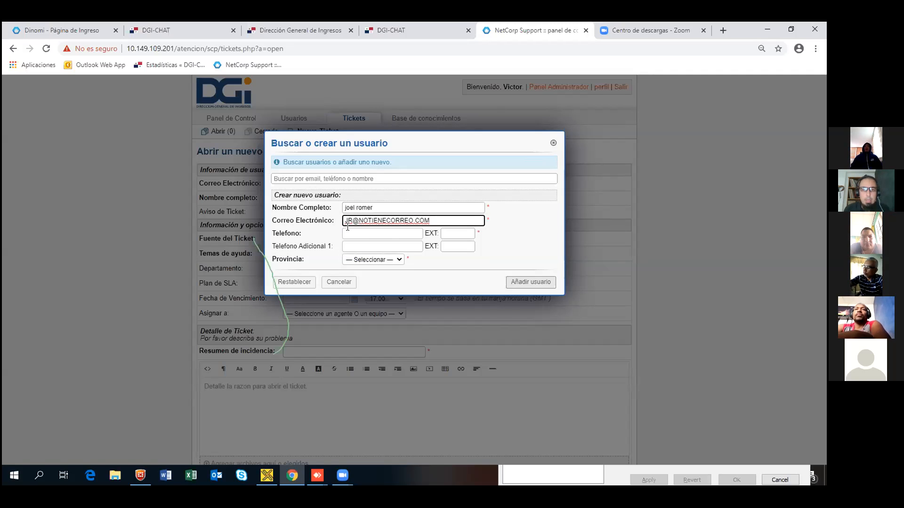
pyautogui.click(357, 233)
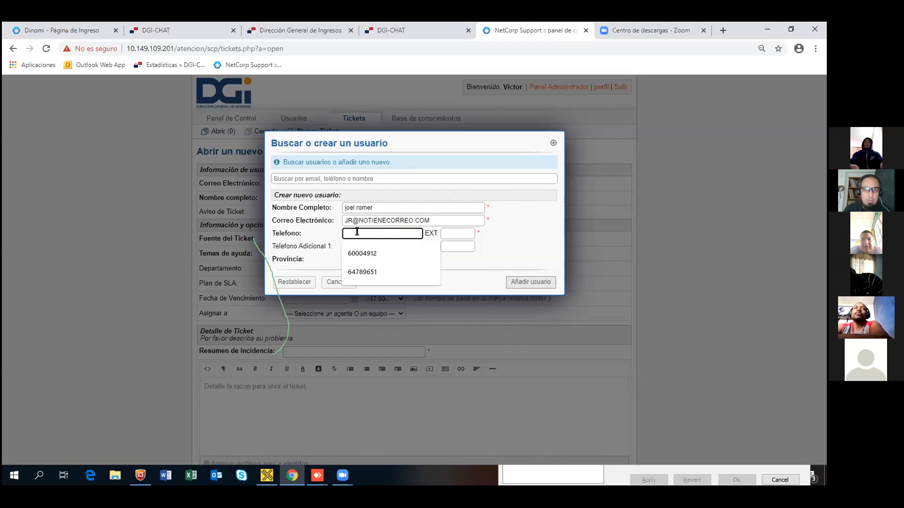
pyautogui.write('64819567')
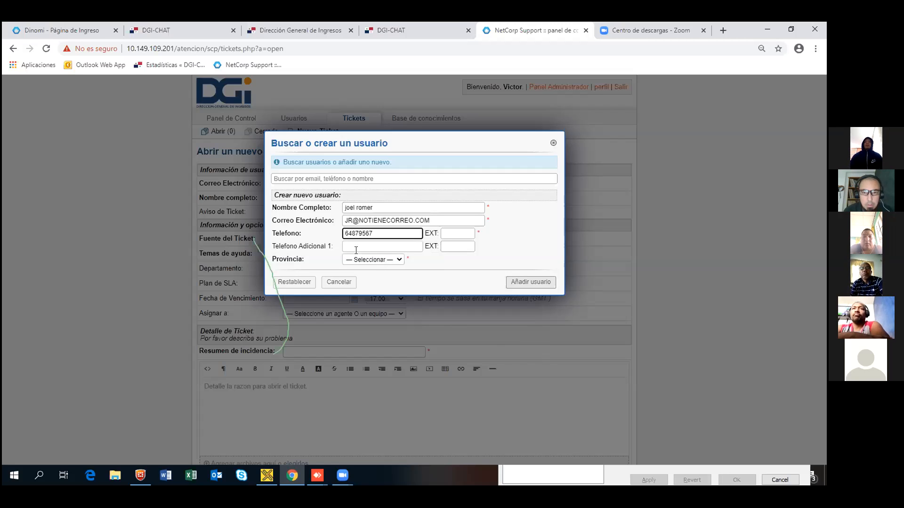
pyautogui.click(396, 260)
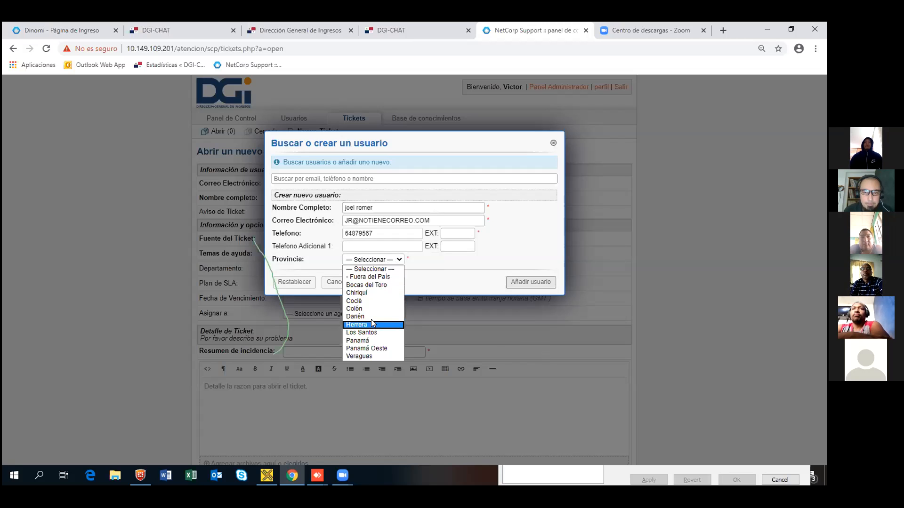
pyautogui.click(367, 340)
pyautogui.click(536, 282)
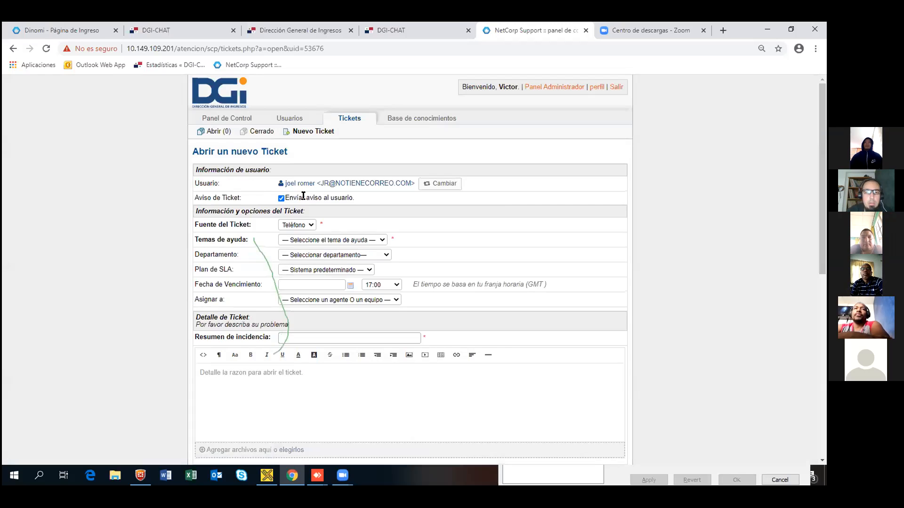
# Step: Keep the ticket source as Teléfono and set the help topic to -RUC- Inscripción P. Natural
pyautogui.click(301, 225)
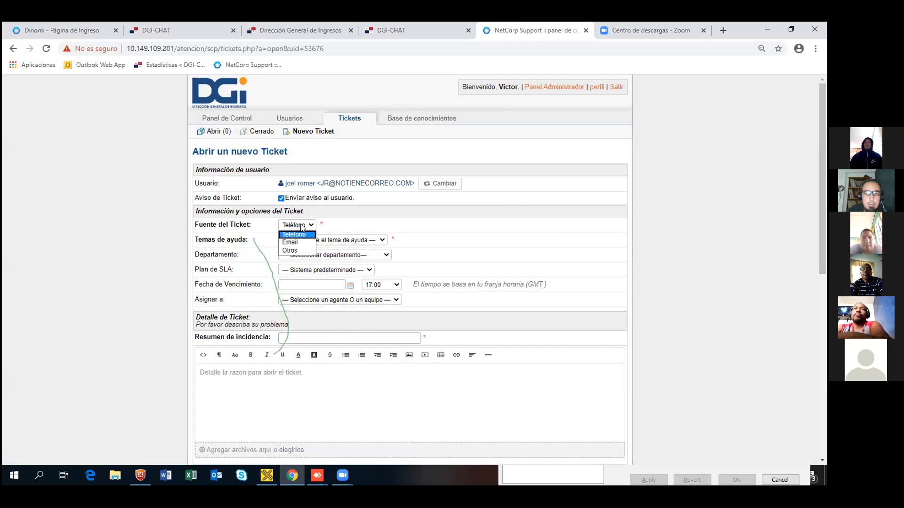
pyautogui.click(340, 241)
pyautogui.click(339, 240)
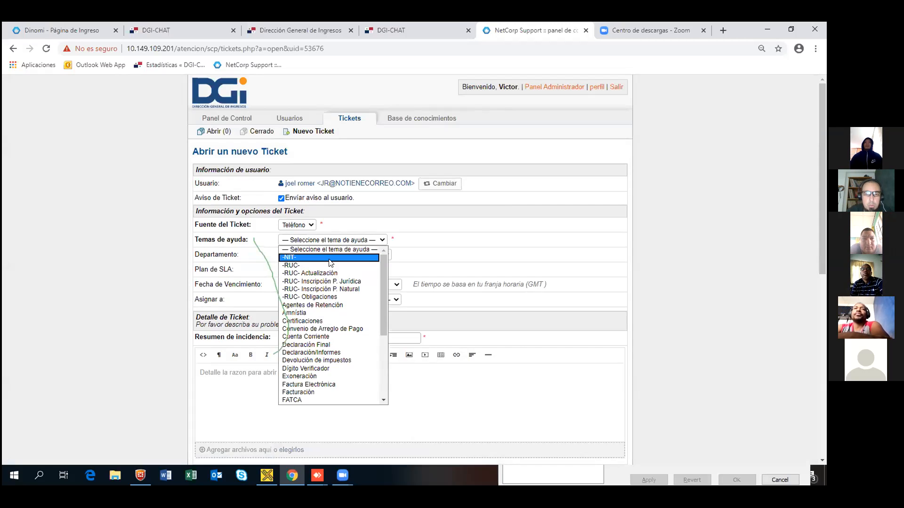
pyautogui.click(308, 289)
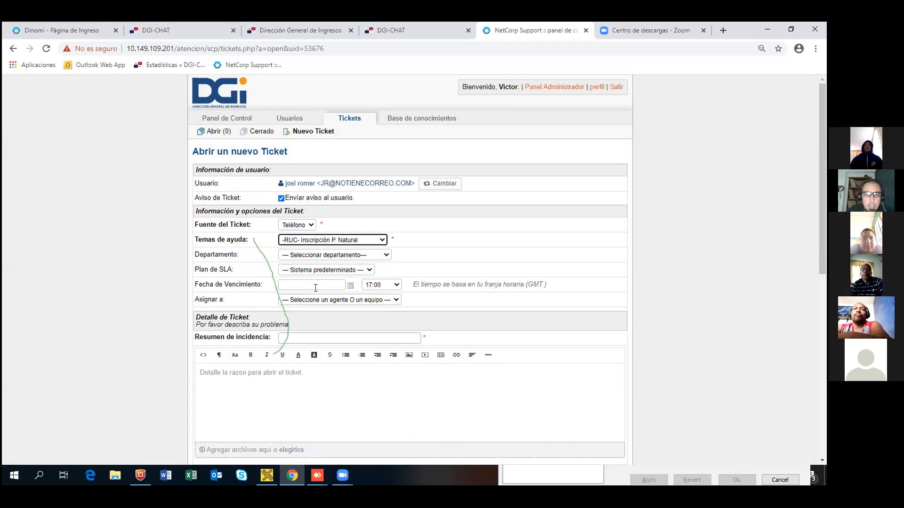
# Step: Set the department to Control de Servicio al Contribuyente and assign the ticket to an agent
pyautogui.click(383, 257)
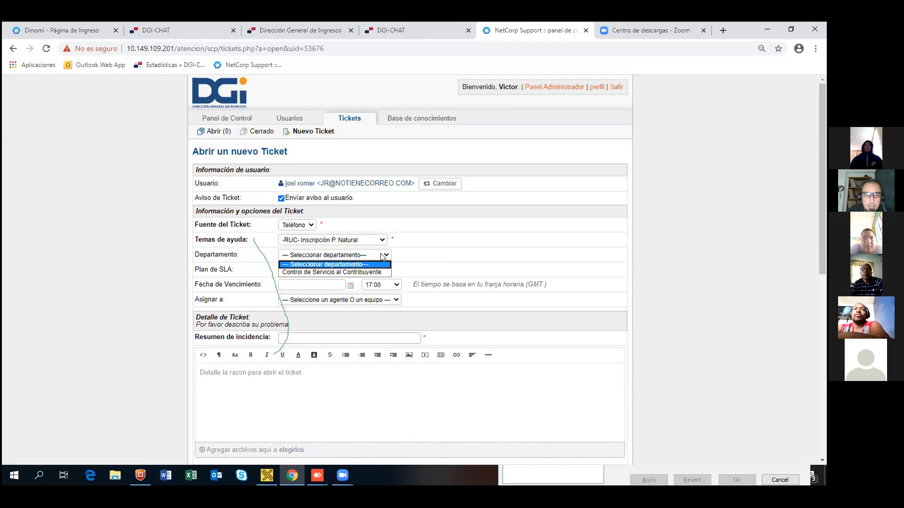
pyautogui.click(360, 272)
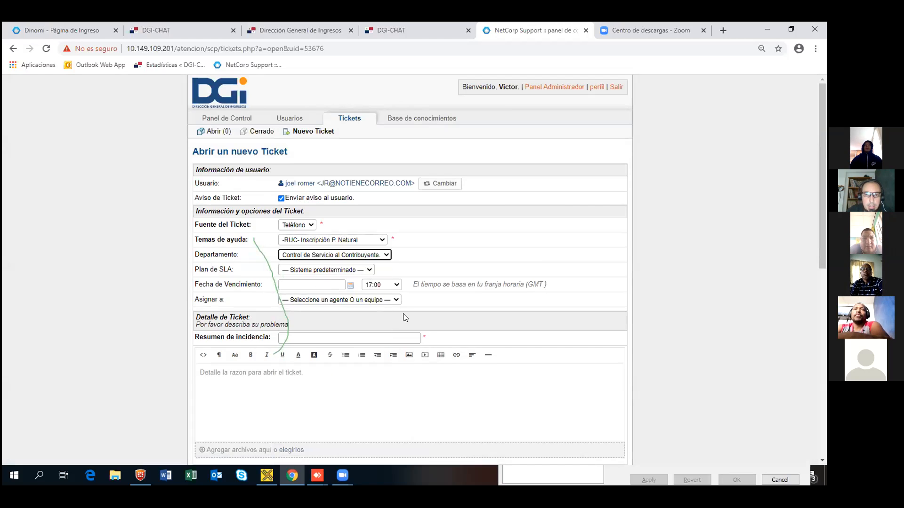
pyautogui.click(350, 302)
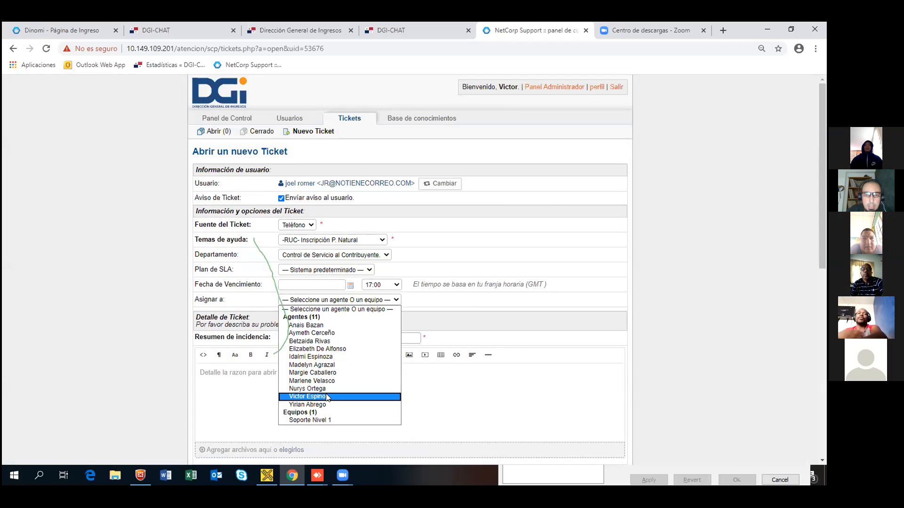
pyautogui.click(308, 396)
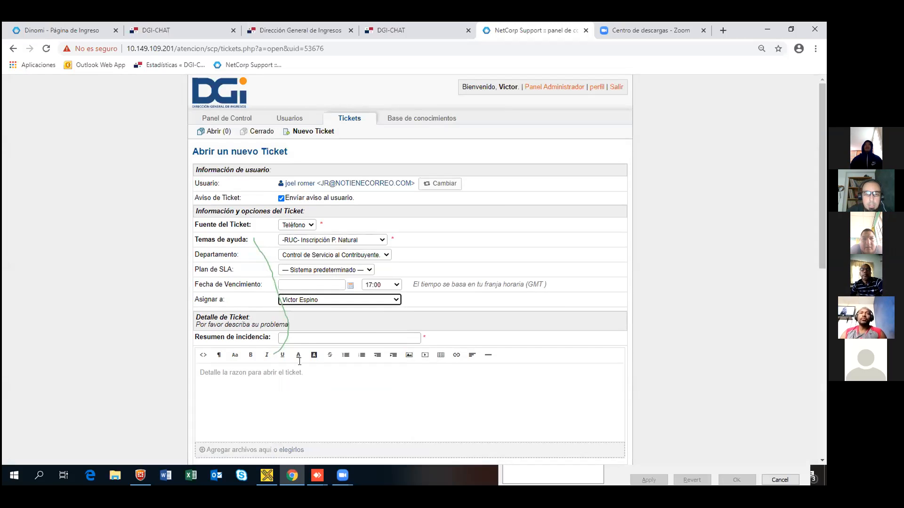
pyautogui.click(309, 337)
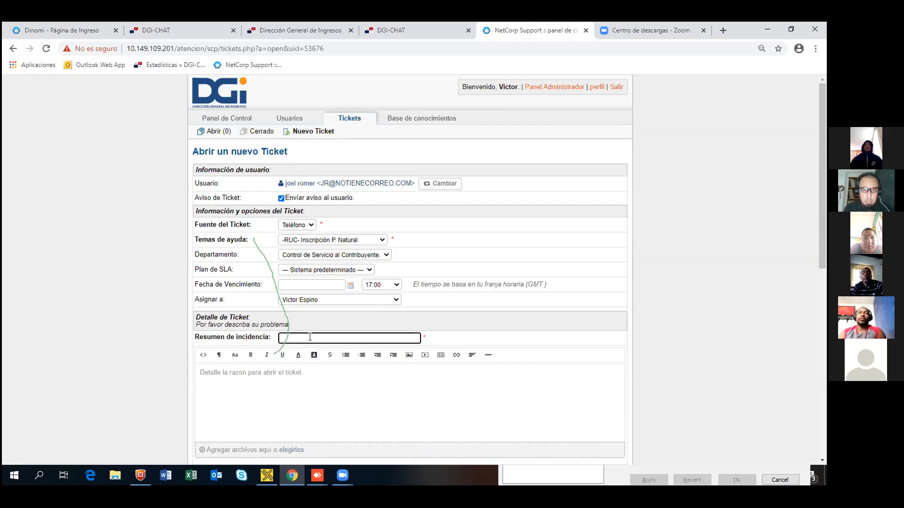
# Step: Enter 'Incripcion Ruc' as the incident summary
pyautogui.write('INSCRIPCION rUC')
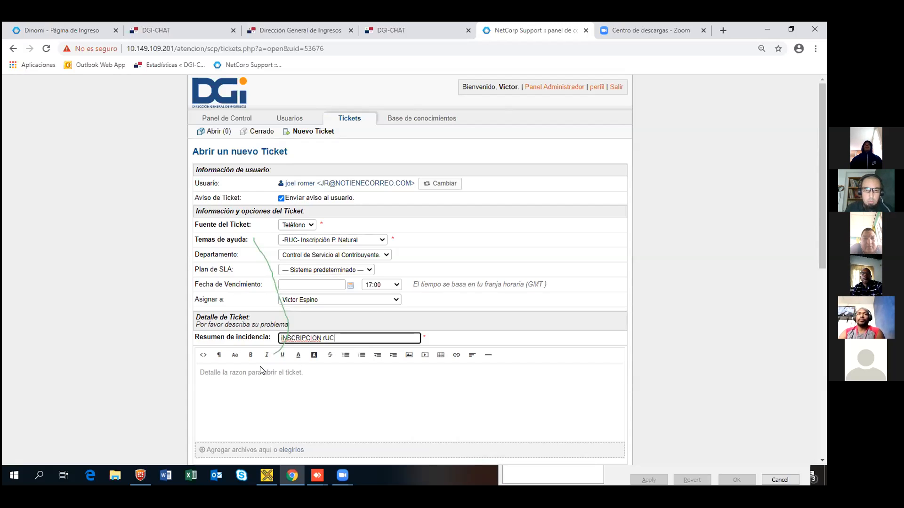
pyautogui.press('BackSpace')
pyautogui.press('BackSpace')
pyautogui.press('BackSpace')
pyautogui.press('BackSpace')
pyautogui.press('BackSpace')
pyautogui.press('BackSpace')
pyautogui.press('BackSpace')
pyautogui.press('BackSpace')
pyautogui.press('BackSpace')
pyautogui.press('BackSpace')
pyautogui.press('BackSpace')
pyautogui.press('BackSpace')
pyautogui.press('BackSpace')
pyautogui.press('BackSpace')
pyautogui.press('BackSpace')
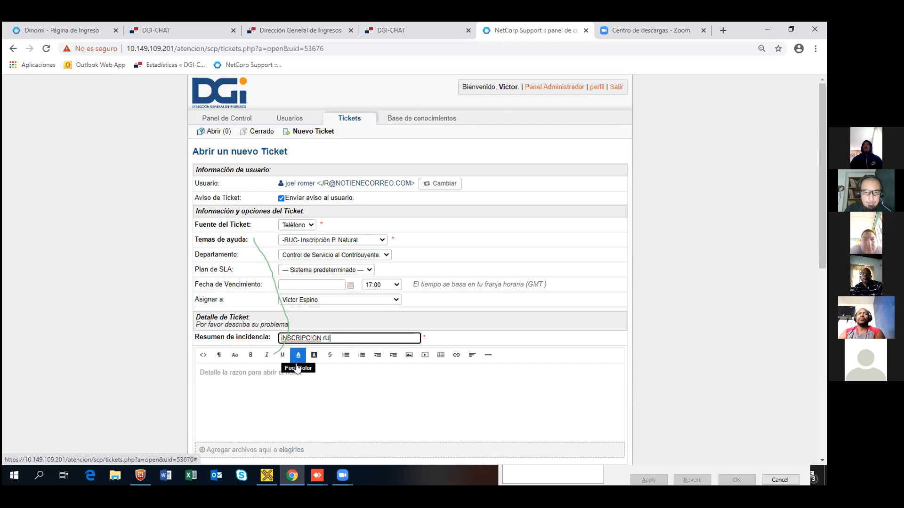
pyautogui.write('Incripcion Ruc')
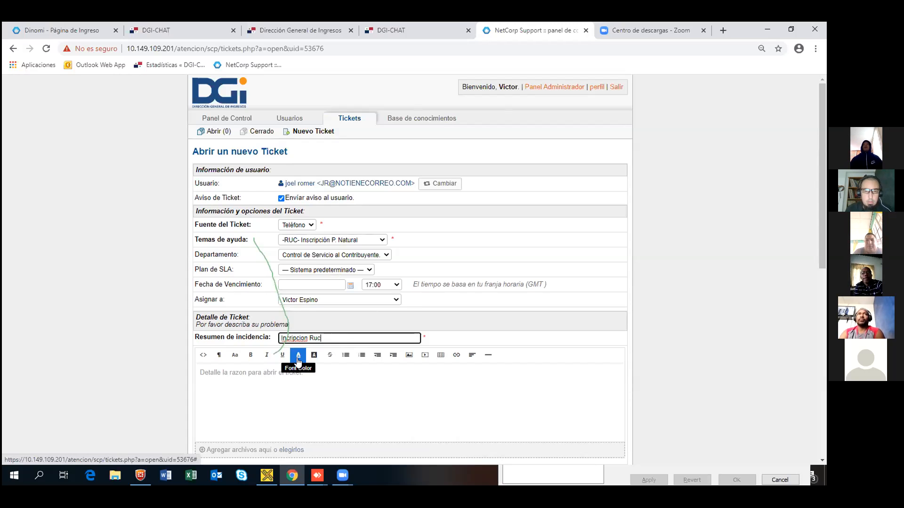
# Step: Write the detail 'Detalle corto breve resumido de la solicitud de cliente', fixing 'colicitud' via spelling suggestions
pyautogui.click(271, 384)
pyautogui.write('Detalle de')
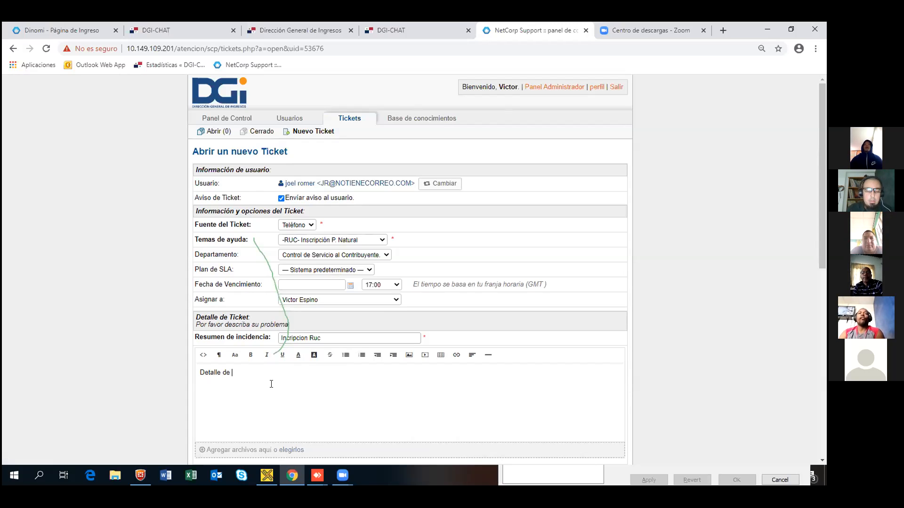
pyautogui.press('BackSpace')
pyautogui.press('BackSpace')
pyautogui.press('BackSpace')
pyautogui.press('BackSpace')
pyautogui.press('BackSpace')
pyautogui.press('BackSpace')
pyautogui.press('BackSpace')
pyautogui.press('BackSpace')
pyautogui.press('BackSpace')
pyautogui.press('BackSpace')
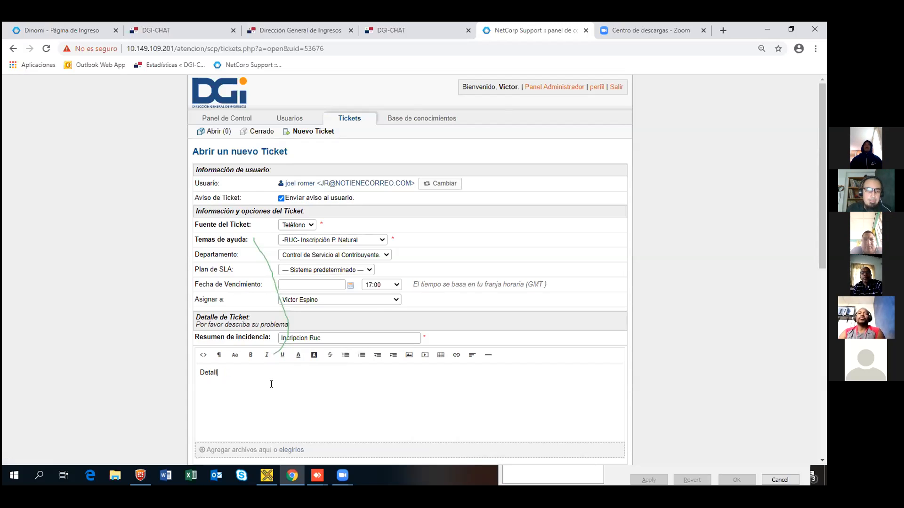
pyautogui.write('Detalle cor')
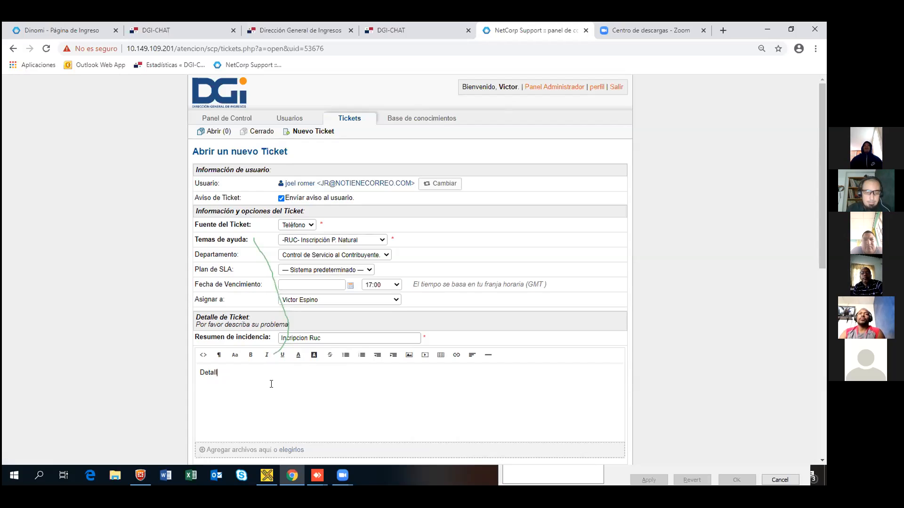
pyautogui.write('to b')
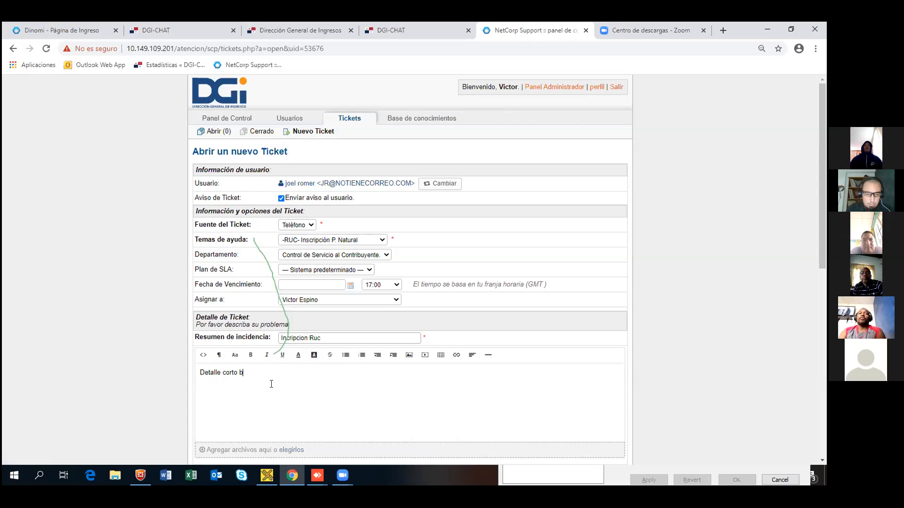
pyautogui.write('reve resumid')
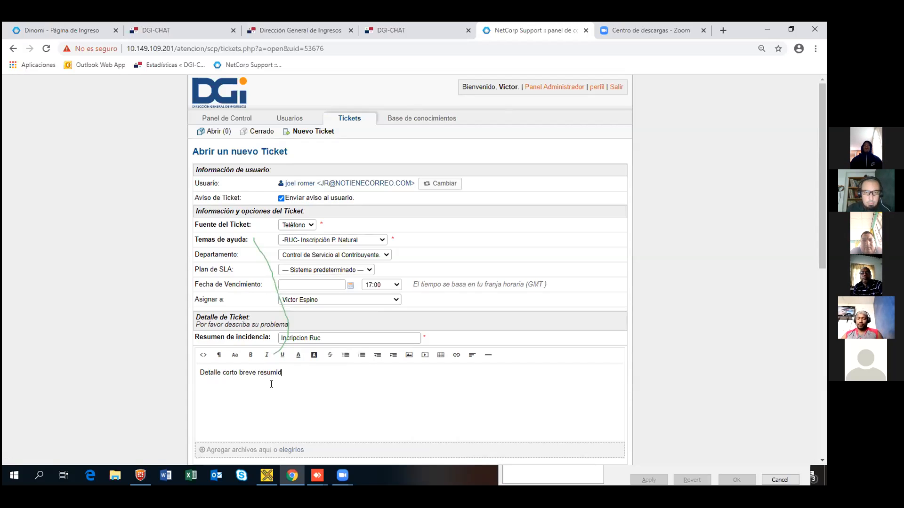
pyautogui.write('o de')
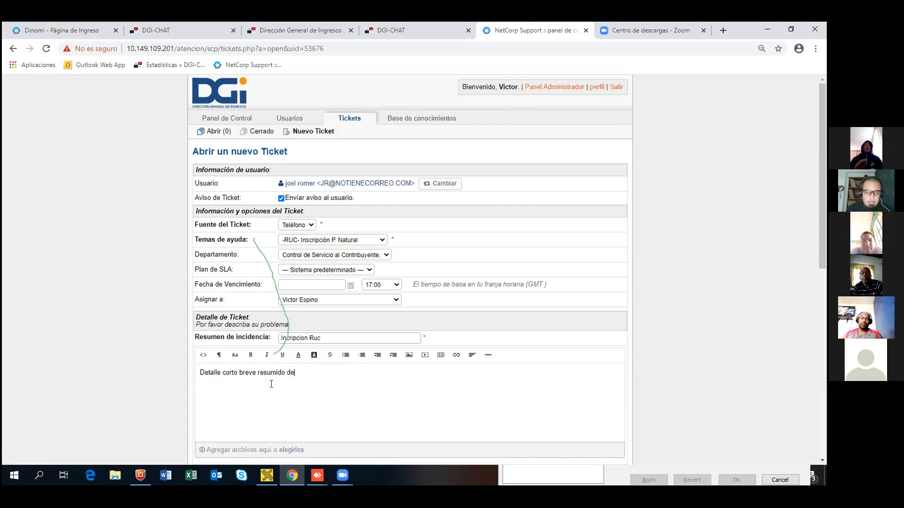
pyautogui.write(' la colicitud d')
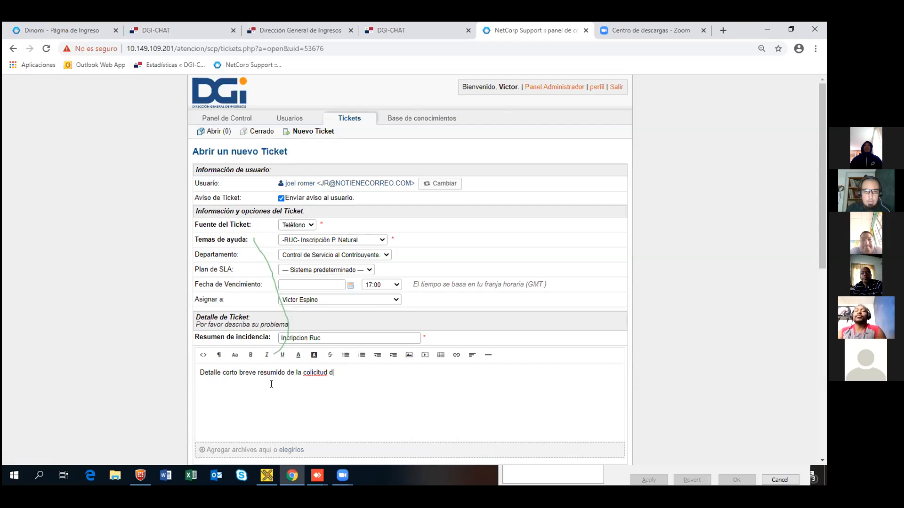
pyautogui.write('e  cliente')
pyautogui.rightClick(314, 372)
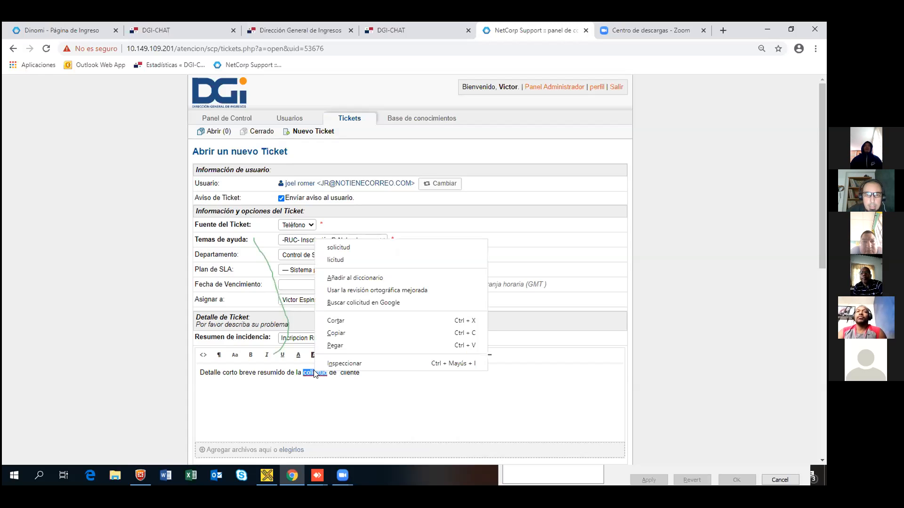
pyautogui.click(362, 244)
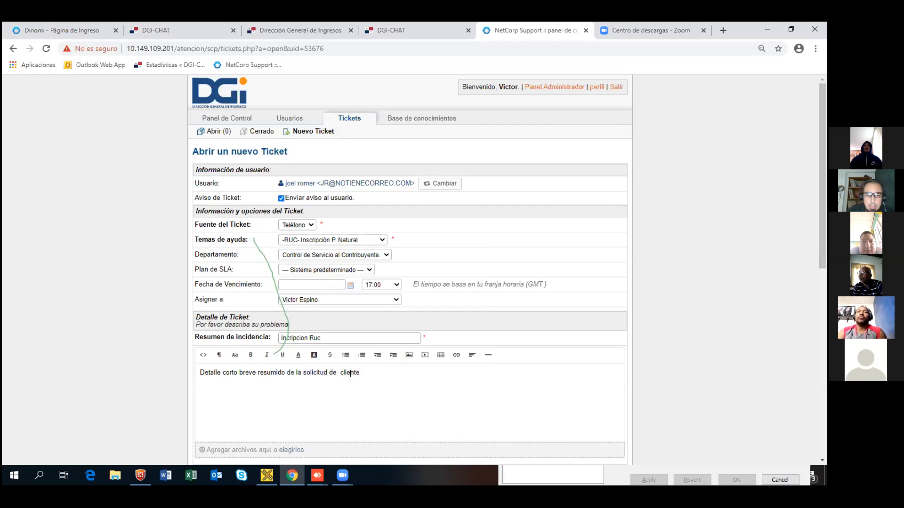
pyautogui.scroll(-2, 370, 378)
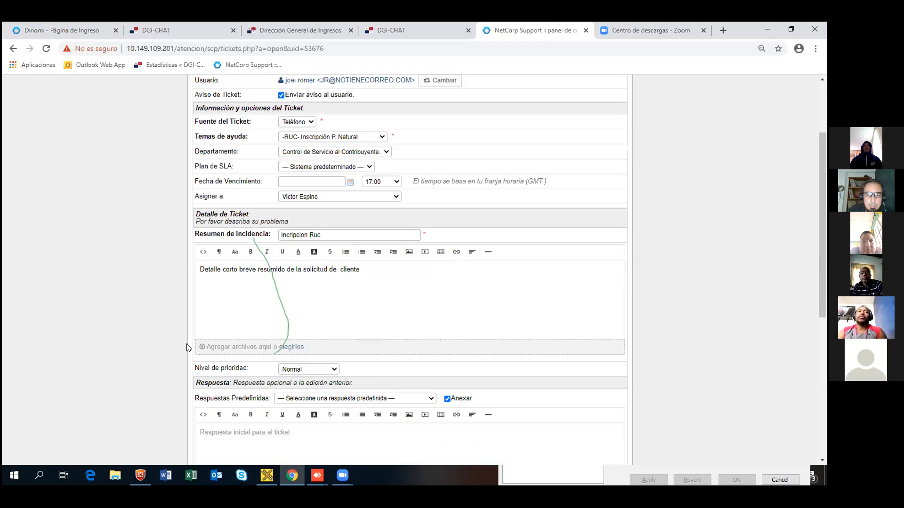
pyautogui.scroll(-1, 187, 347)
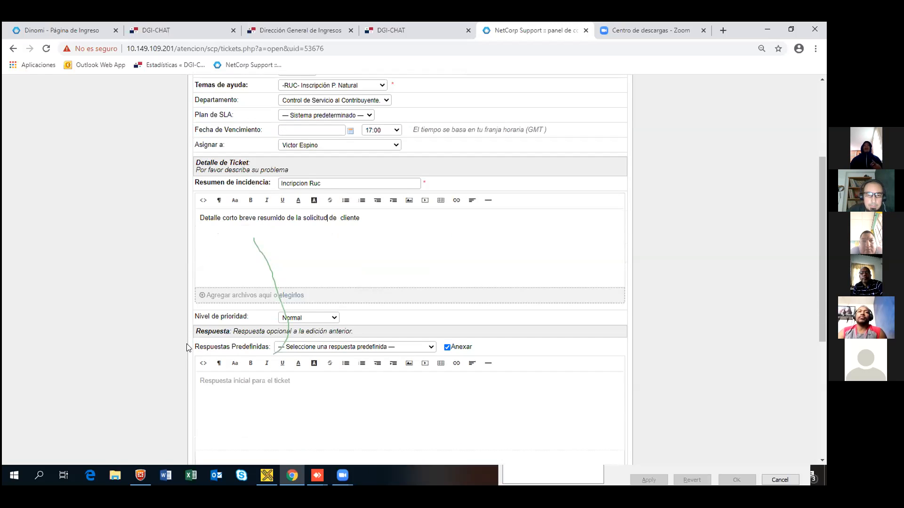
# Step: Keep priority Normal and insert the predefined response '-RUC- Inscripción P. Jurídica ¿Cómo me registro por la web?'
pyautogui.click(336, 319)
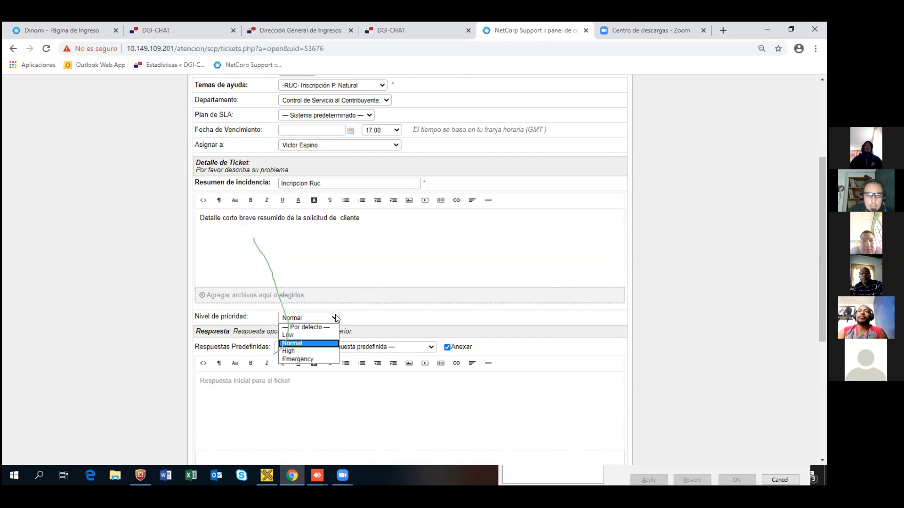
pyautogui.click(372, 261)
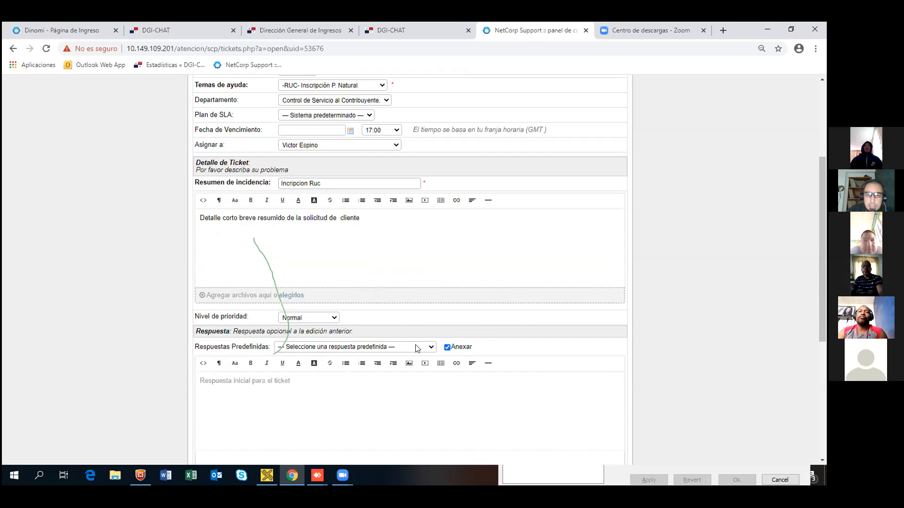
pyautogui.click(431, 347)
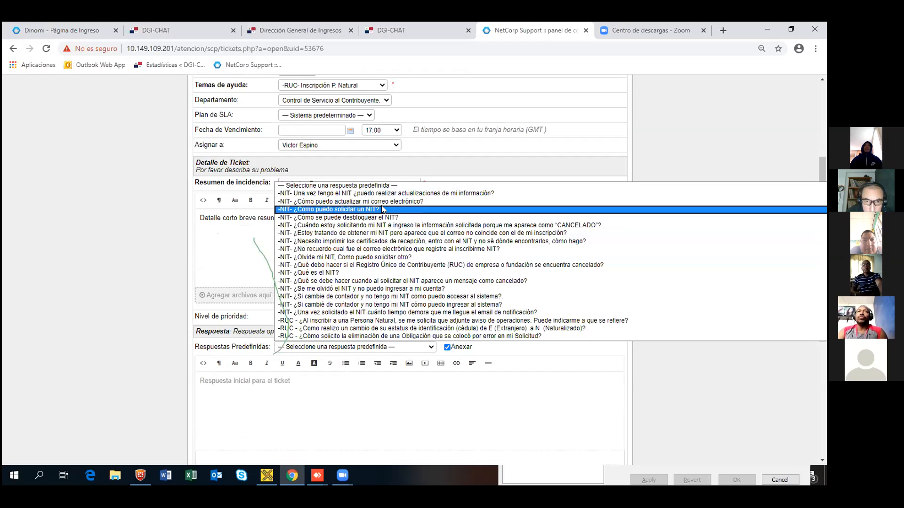
pyautogui.scroll(-5, 375, 291)
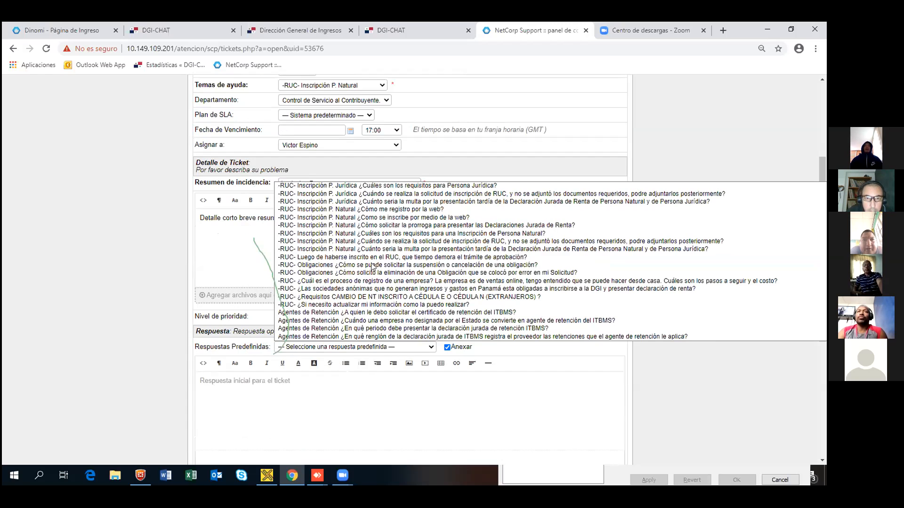
pyautogui.scroll(5, 377, 283)
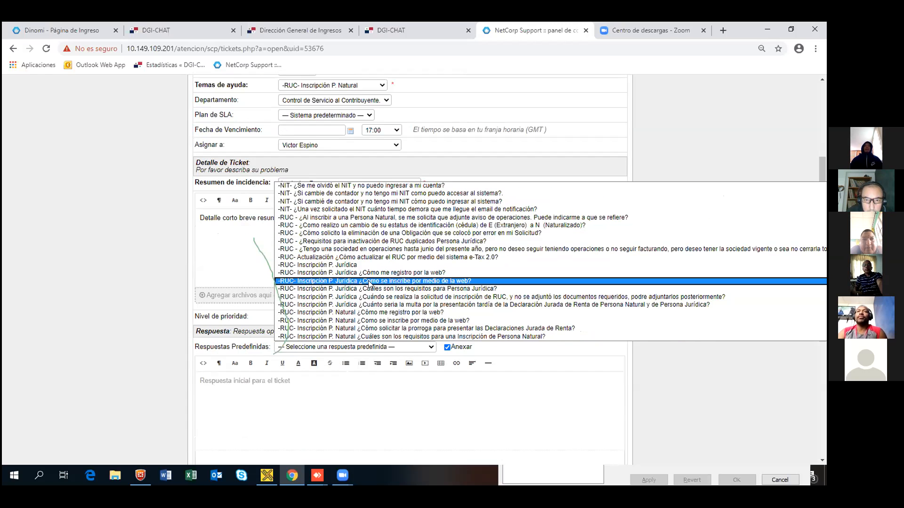
pyautogui.click(385, 273)
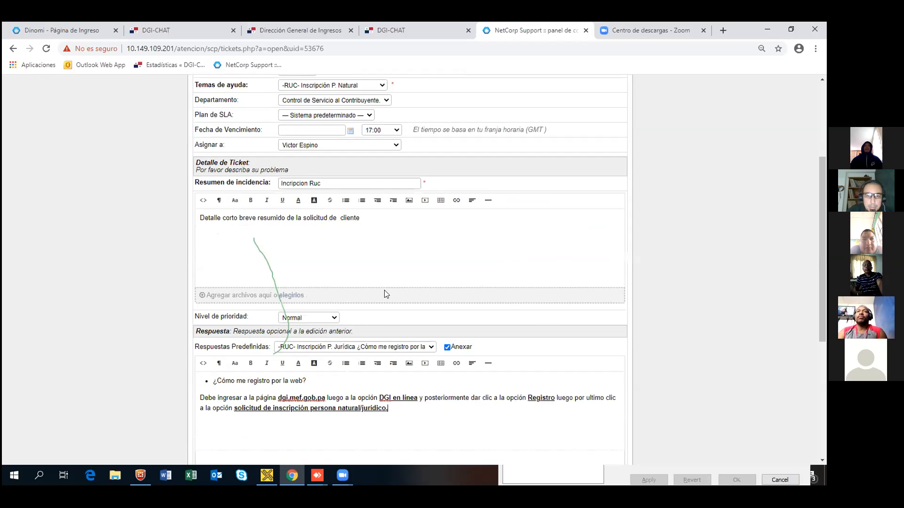
pyautogui.scroll(-1, 306, 409)
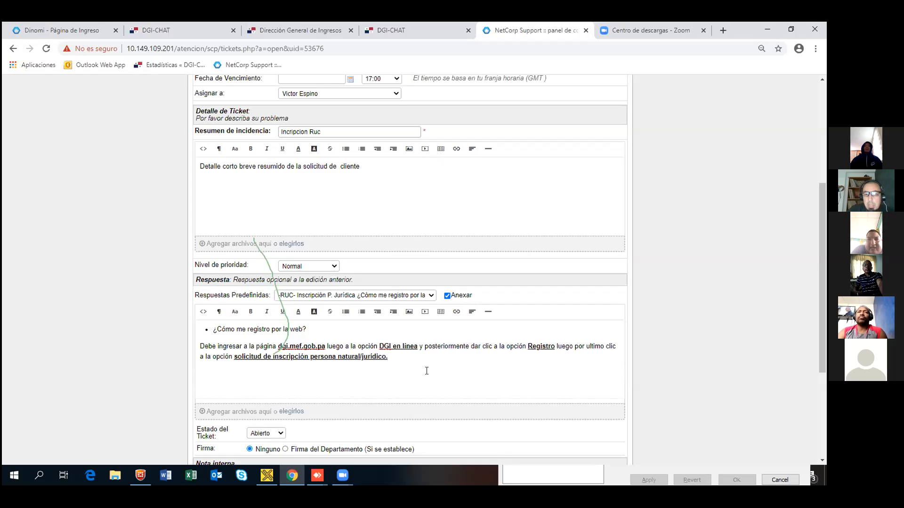
pyautogui.click(292, 412)
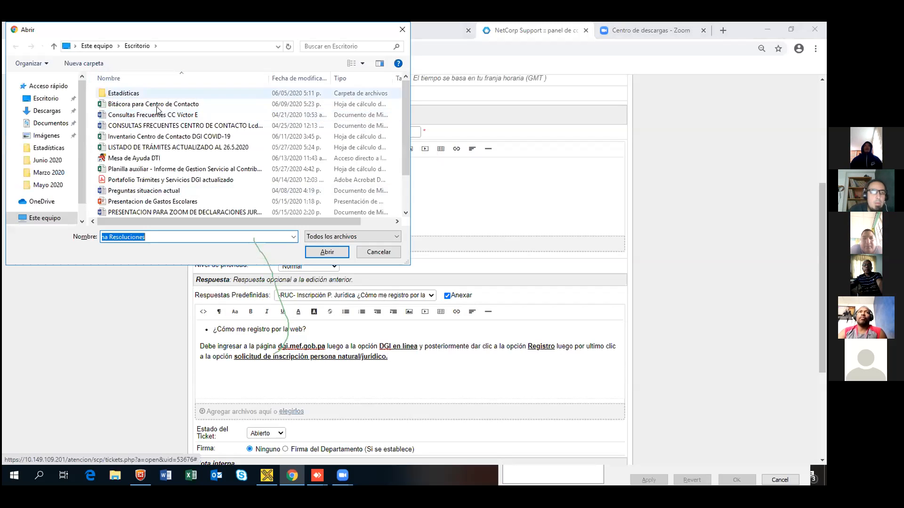
# Step: Cancel the file attachment and set the ticket status to Resuelto
pyautogui.click(379, 251)
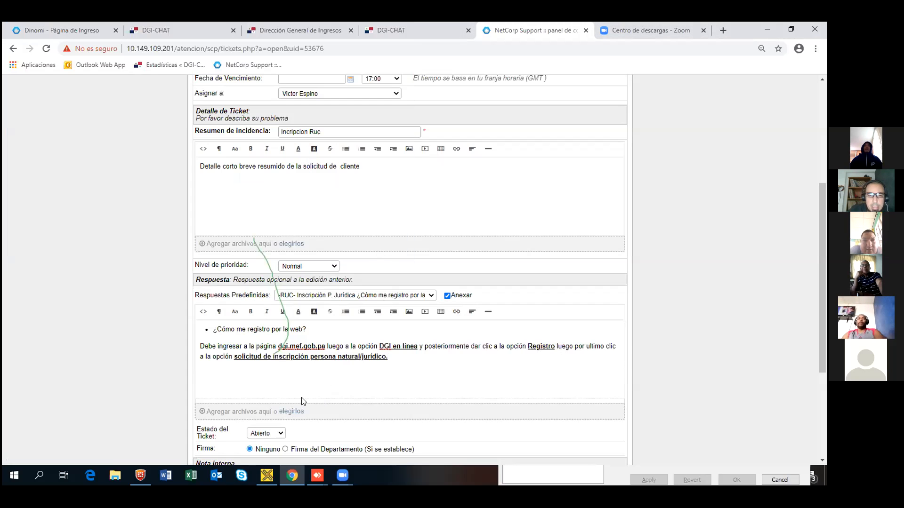
pyautogui.scroll(-2, 282, 414)
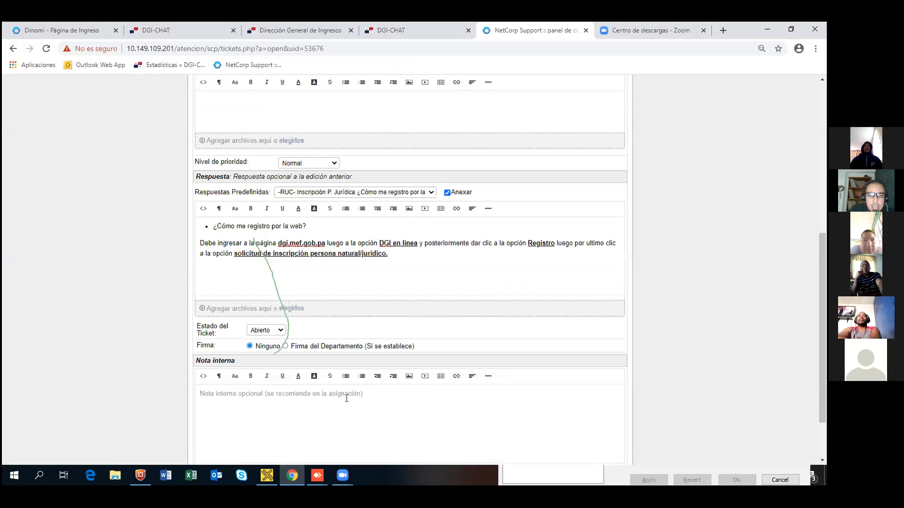
pyautogui.click(279, 330)
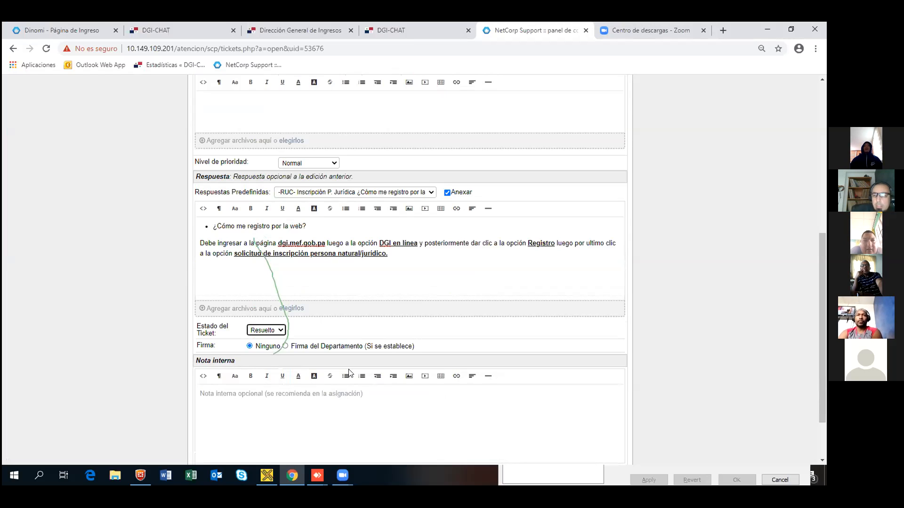
pyautogui.scroll(-3, 822, 281)
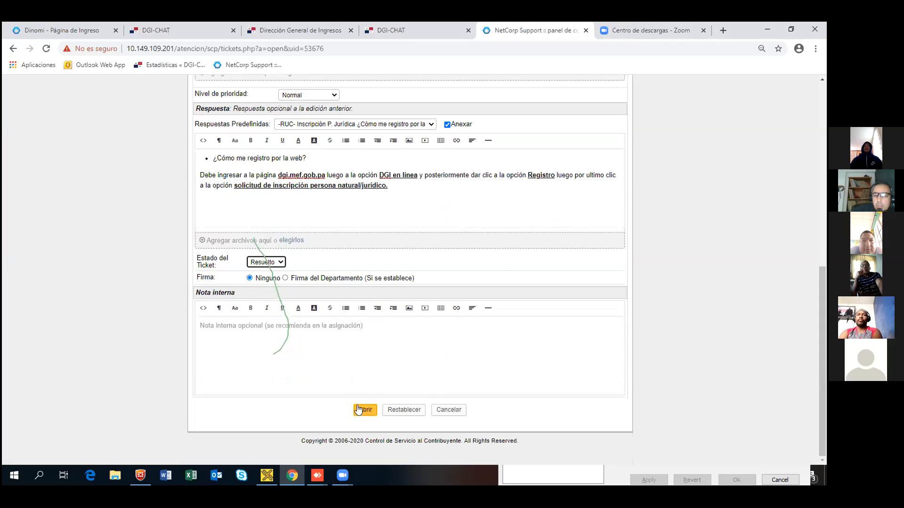
pyautogui.click(267, 343)
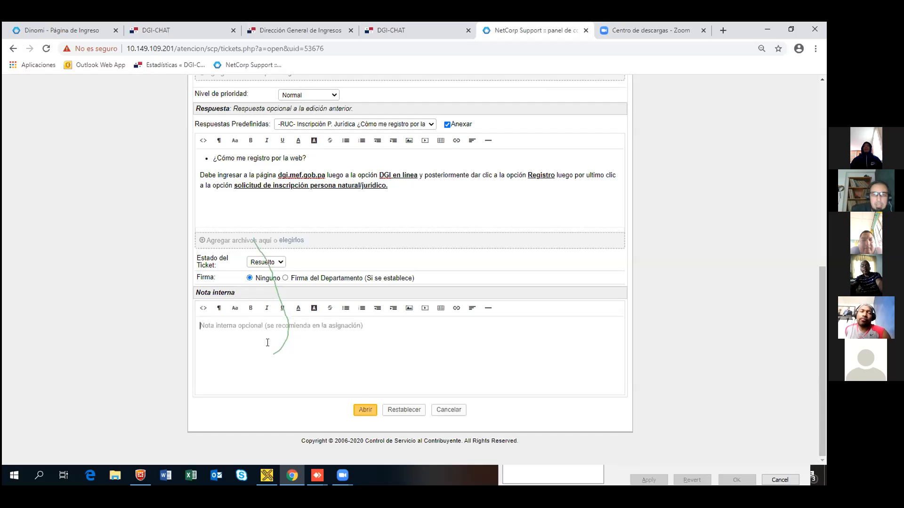
pyautogui.click(369, 410)
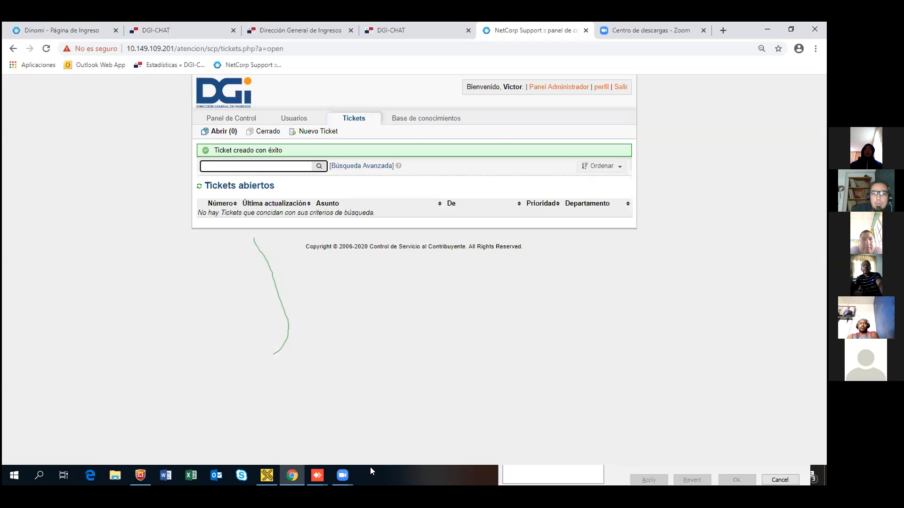
pyautogui.click(268, 131)
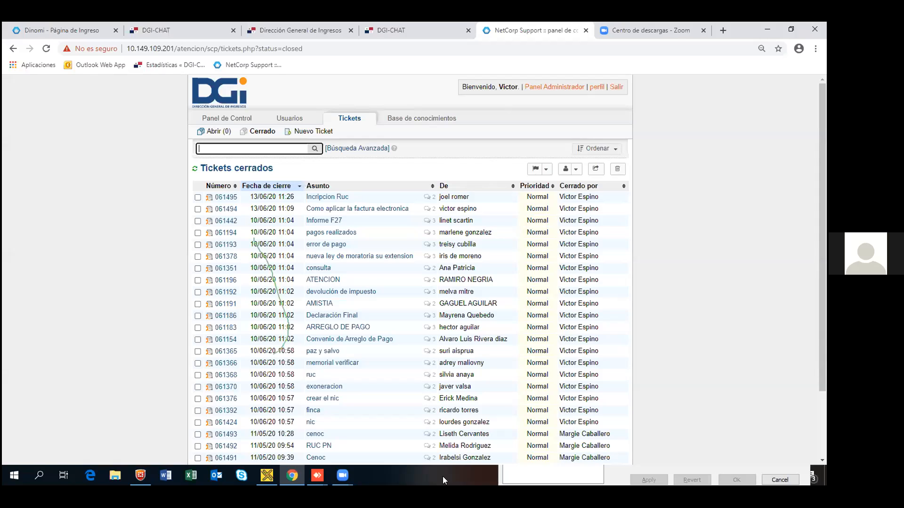
pyautogui.moveTo(345, 473)
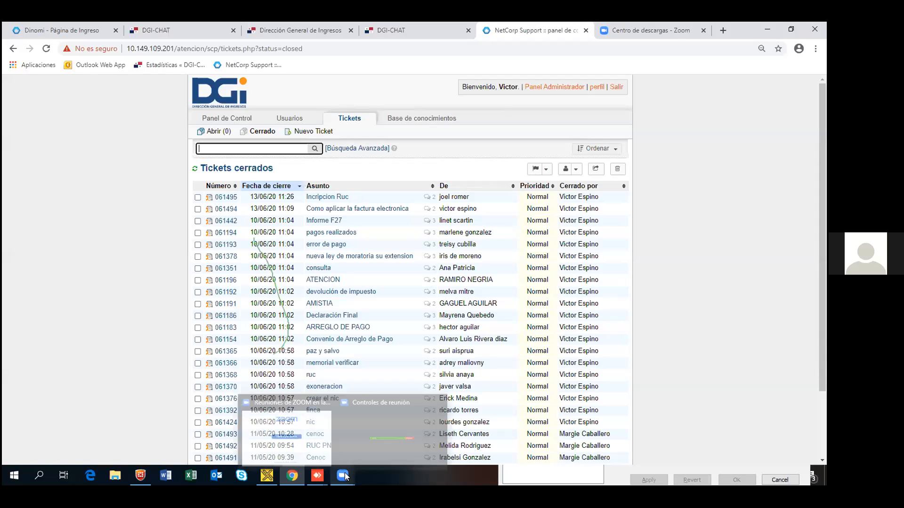